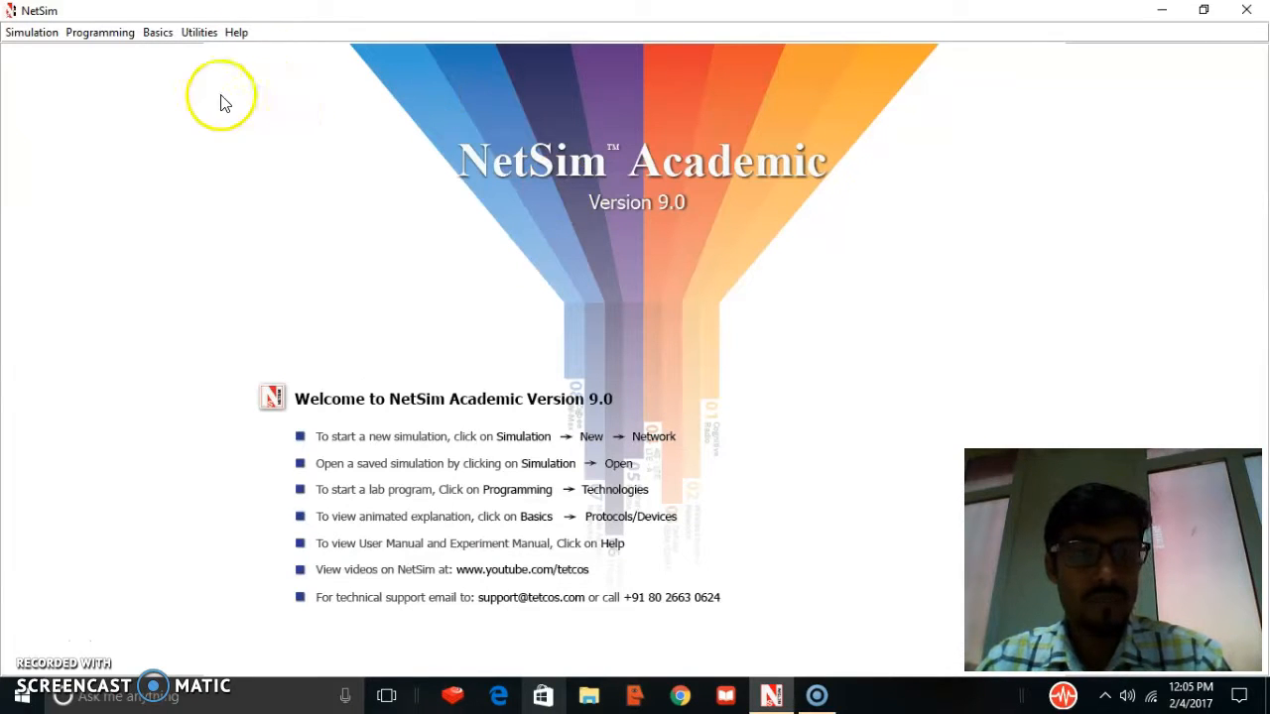
click(32, 32)
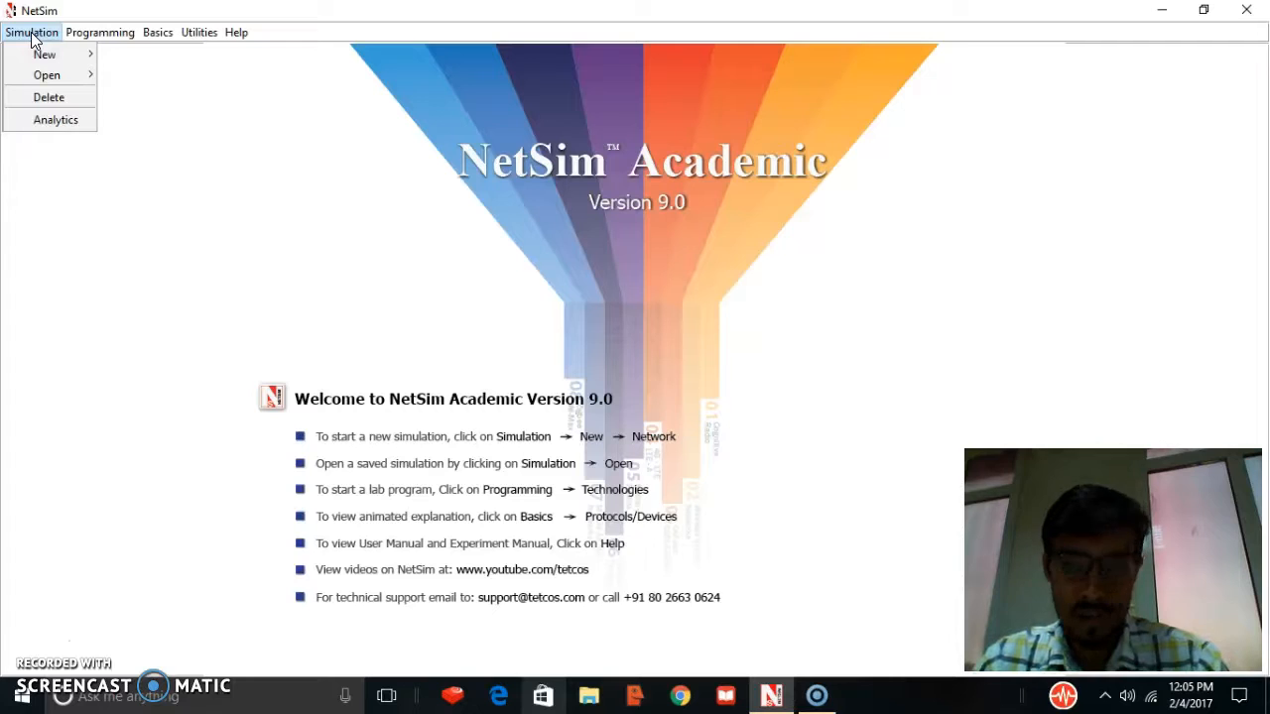
mouse_move(51, 54)
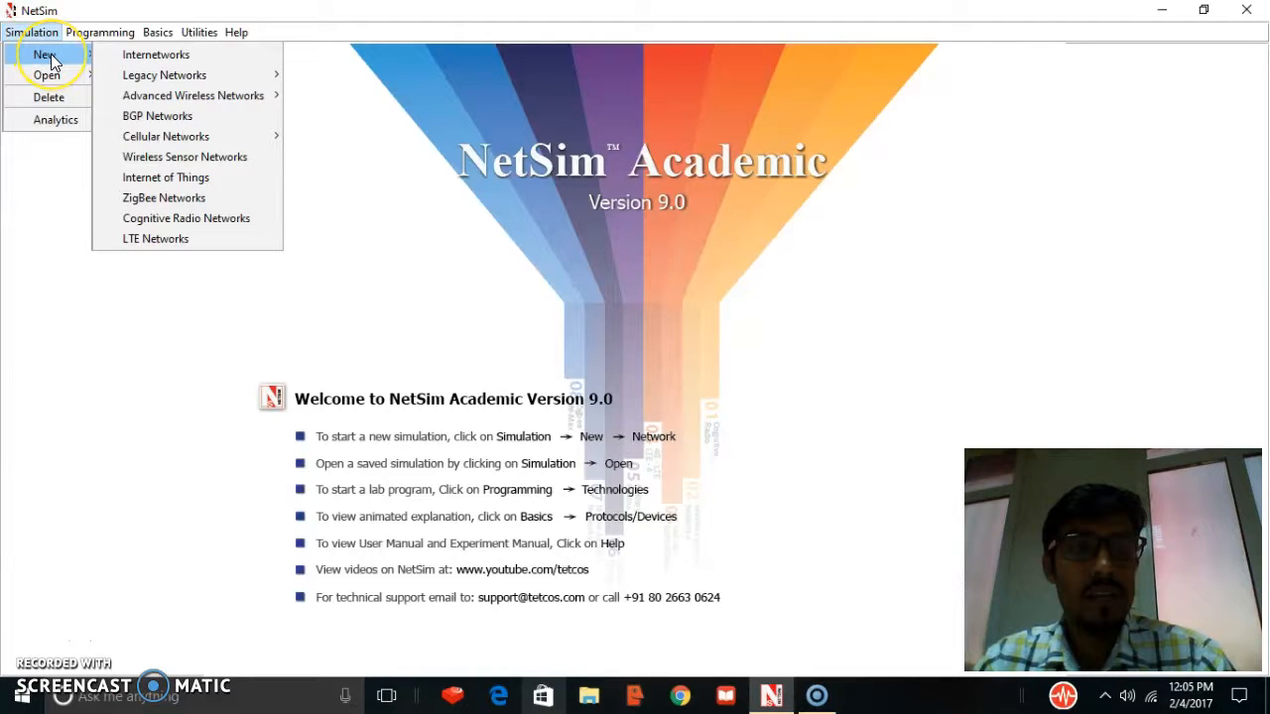
click(29, 32)
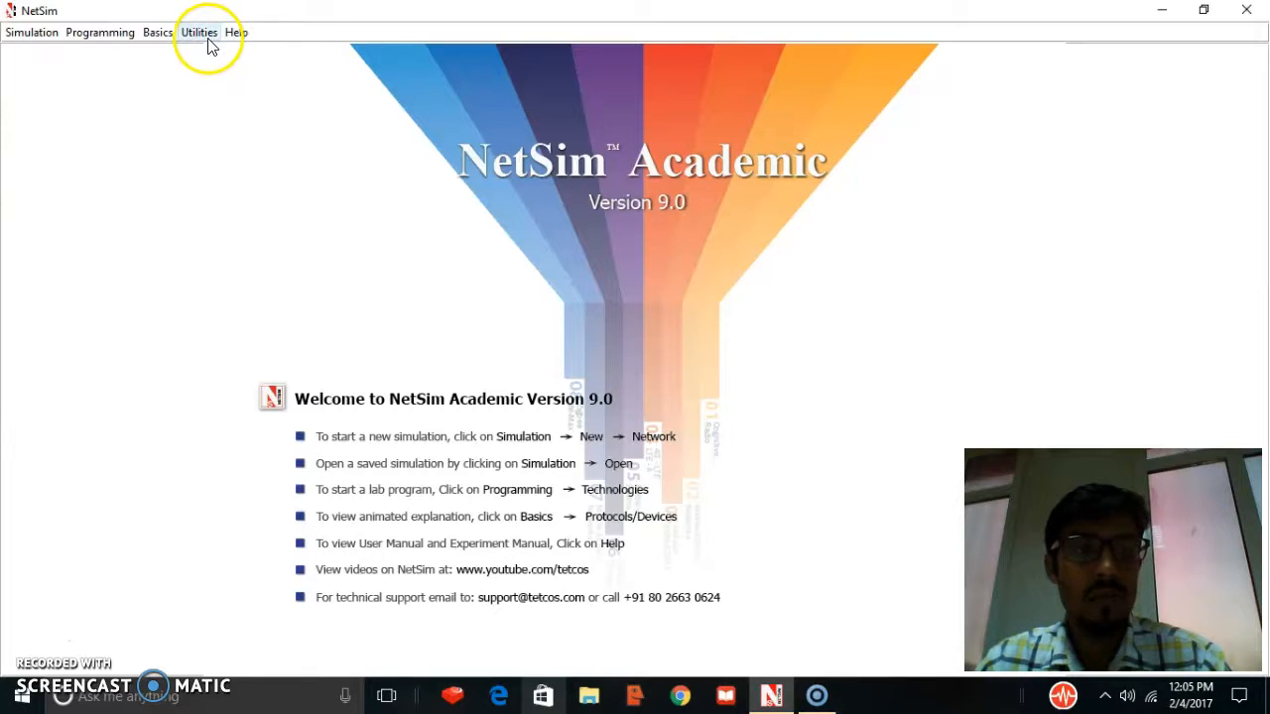
Step: Open the NetSim Experiment Manual, look through its list of experiments and first pages, and return to the NetSim home screen
click(238, 33)
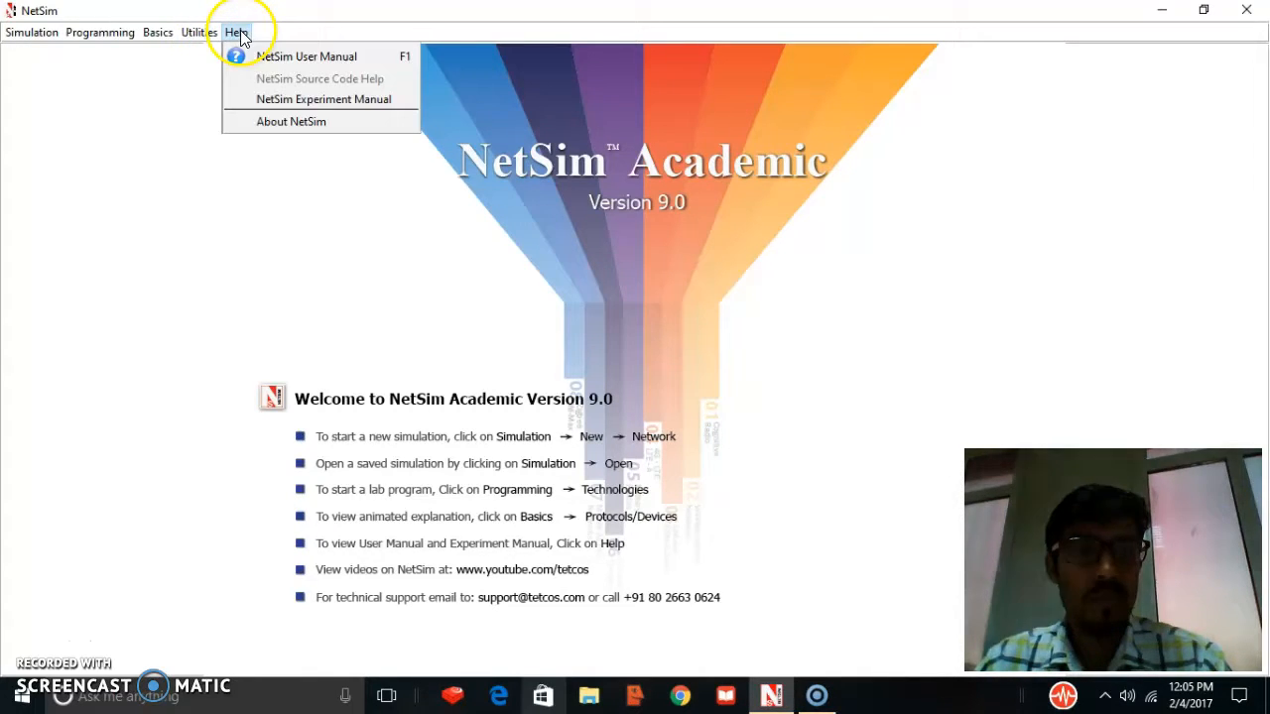
click(300, 99)
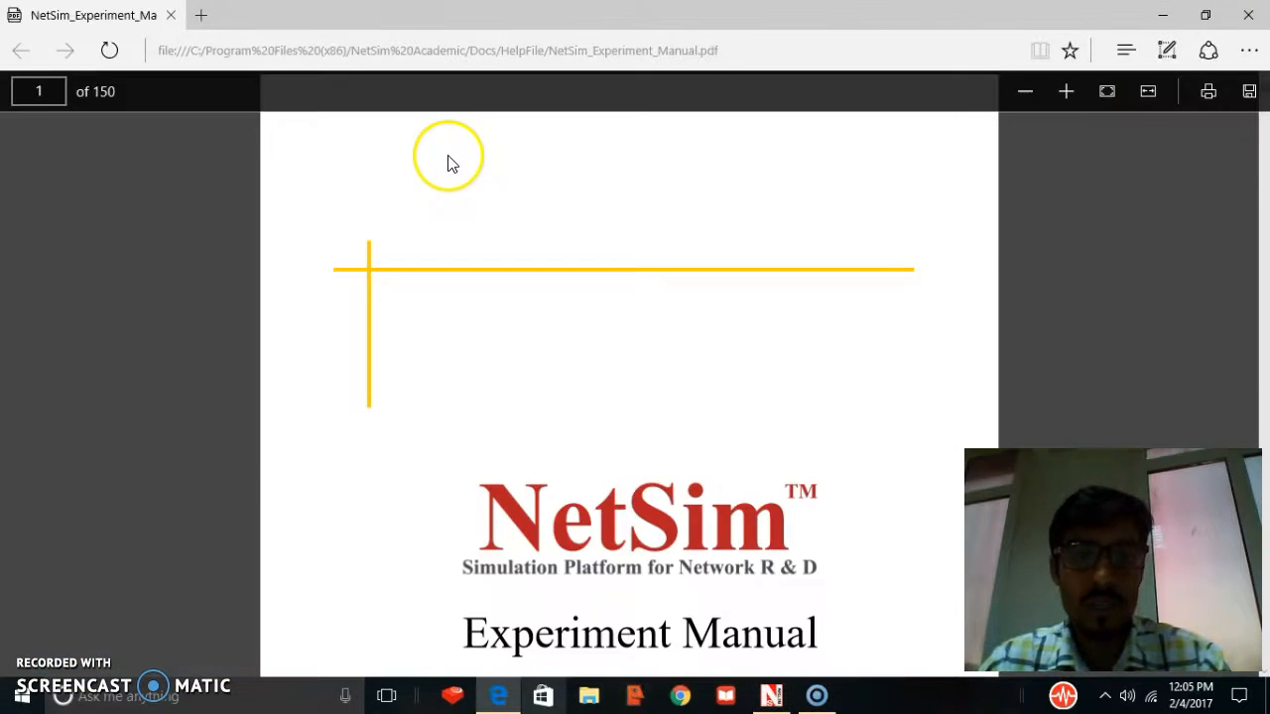
scroll(447, 161, down, 20)
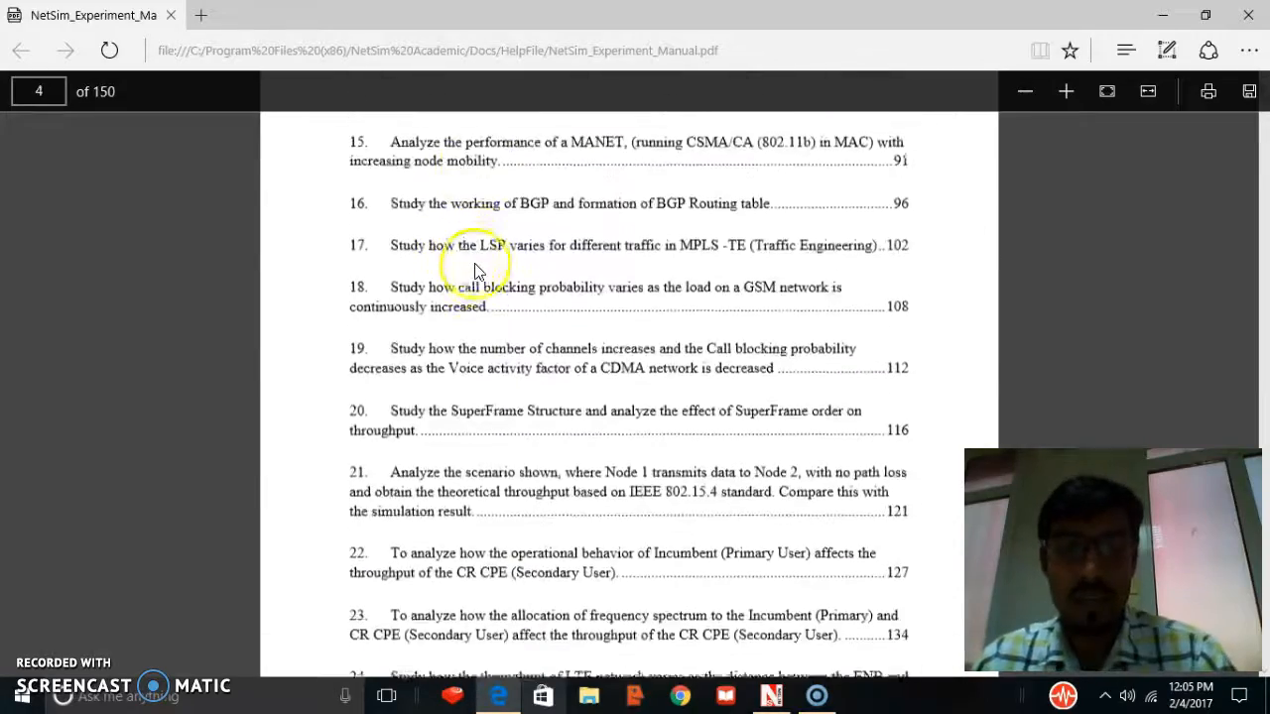
scroll(476, 272, down, 20)
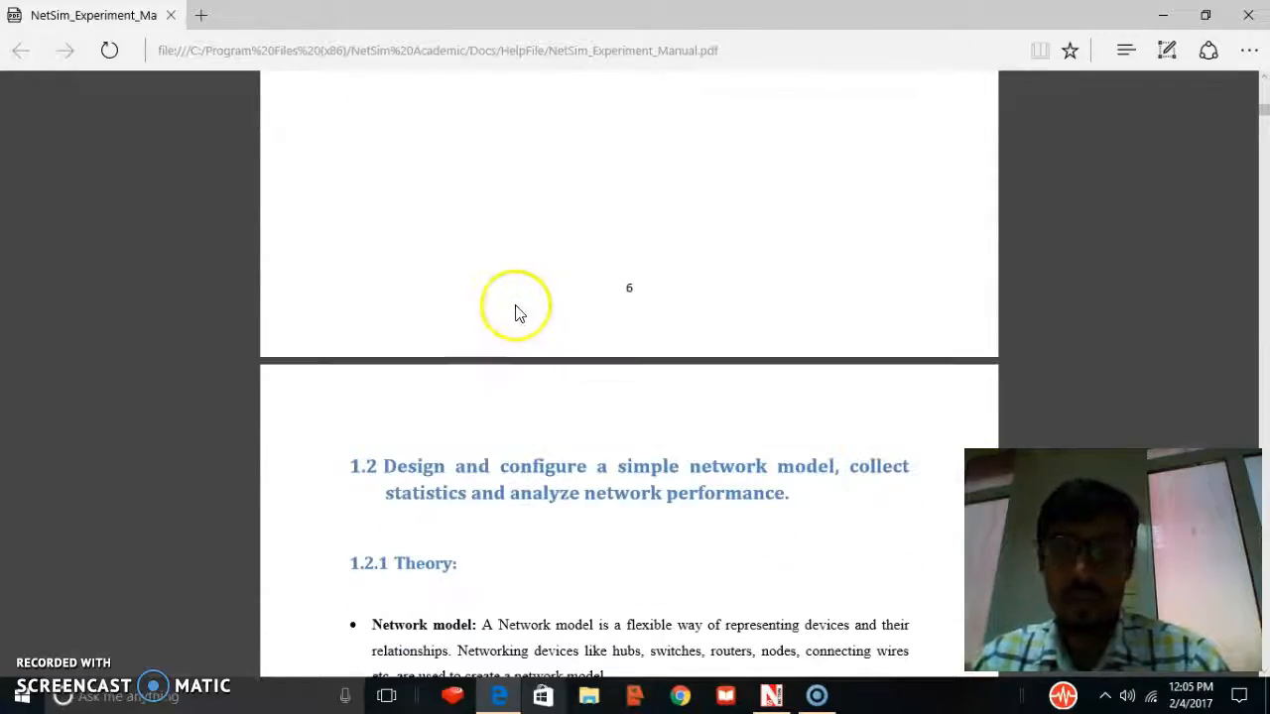
click(1163, 15)
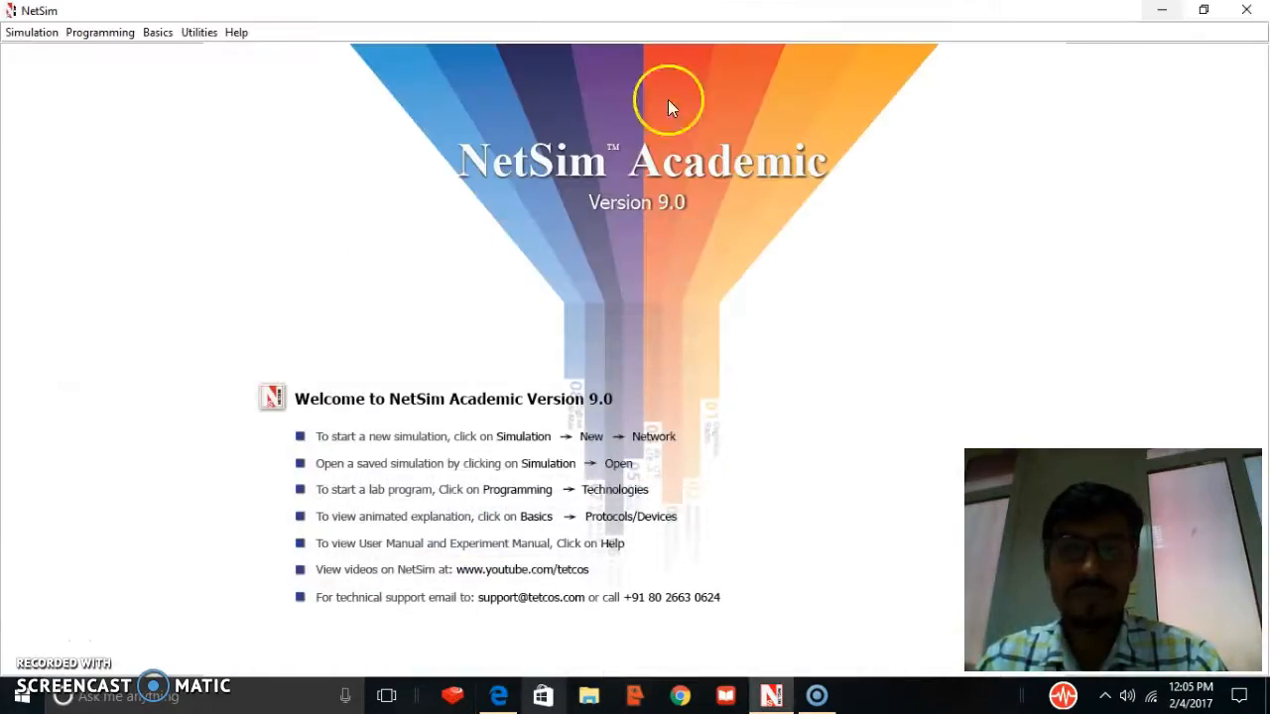
Step: Create a new Internetworks simulation
click(38, 34)
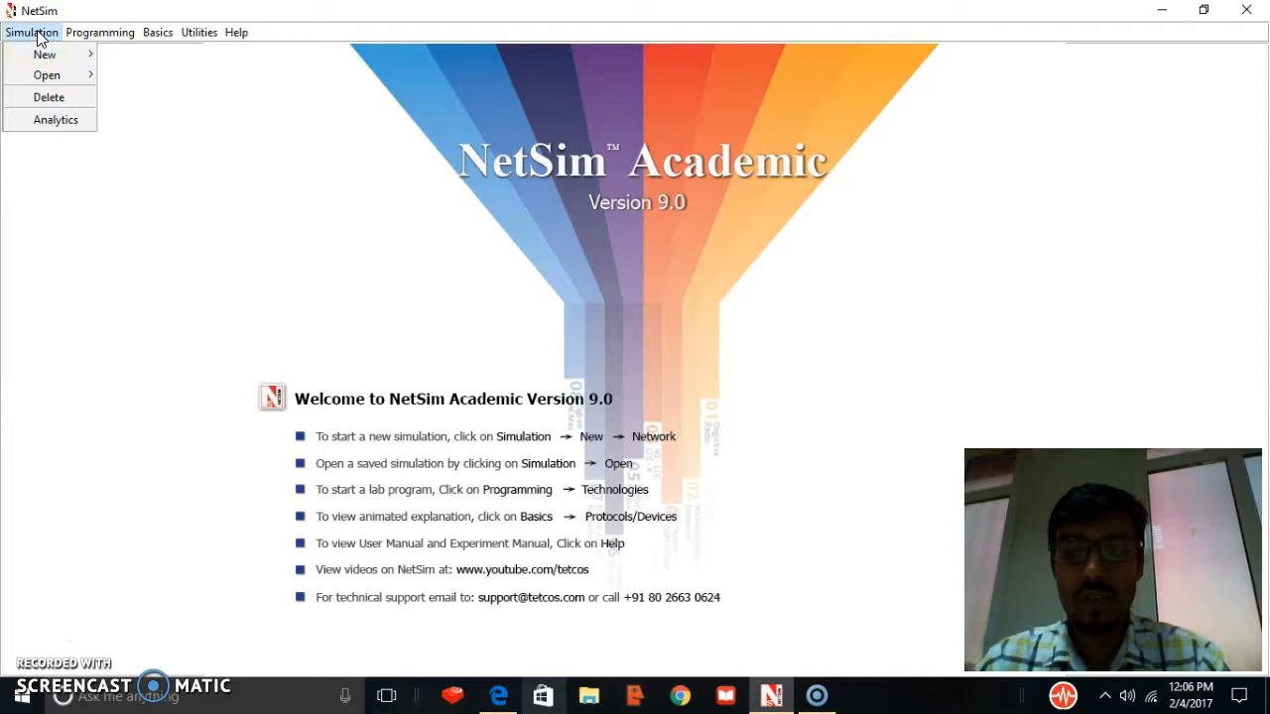
click(53, 56)
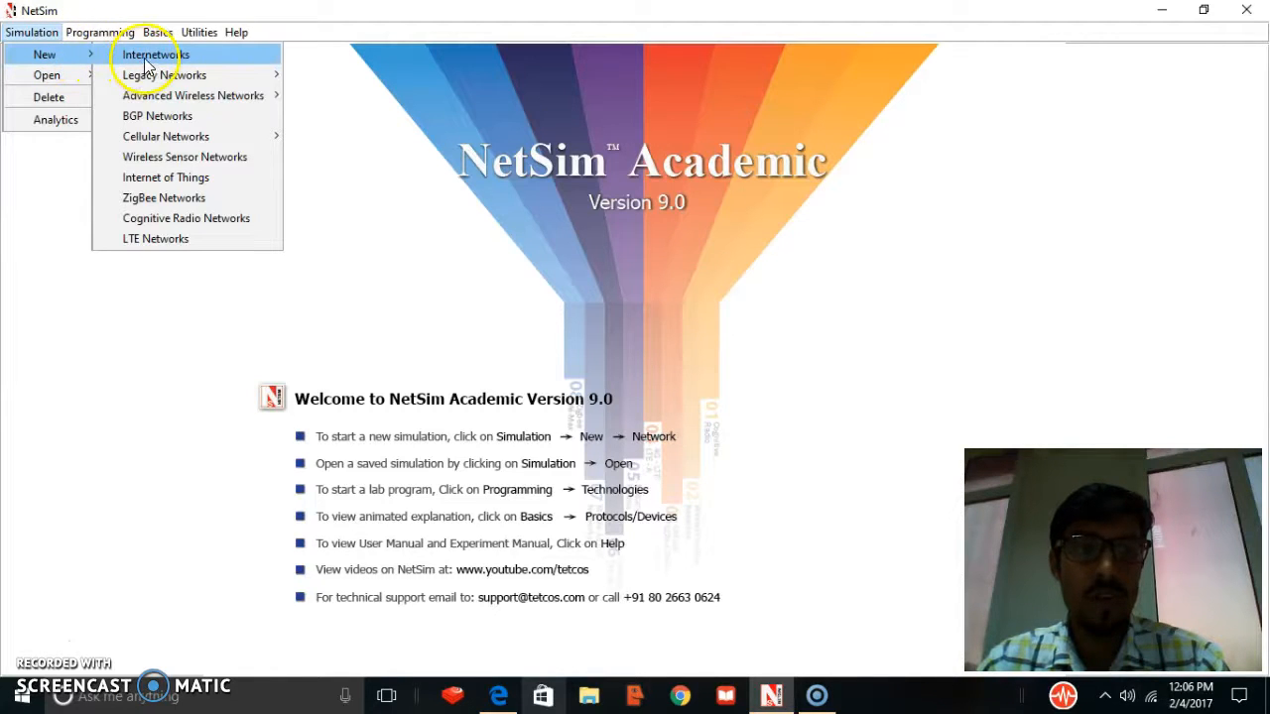
click(37, 33)
click(36, 31)
click(53, 60)
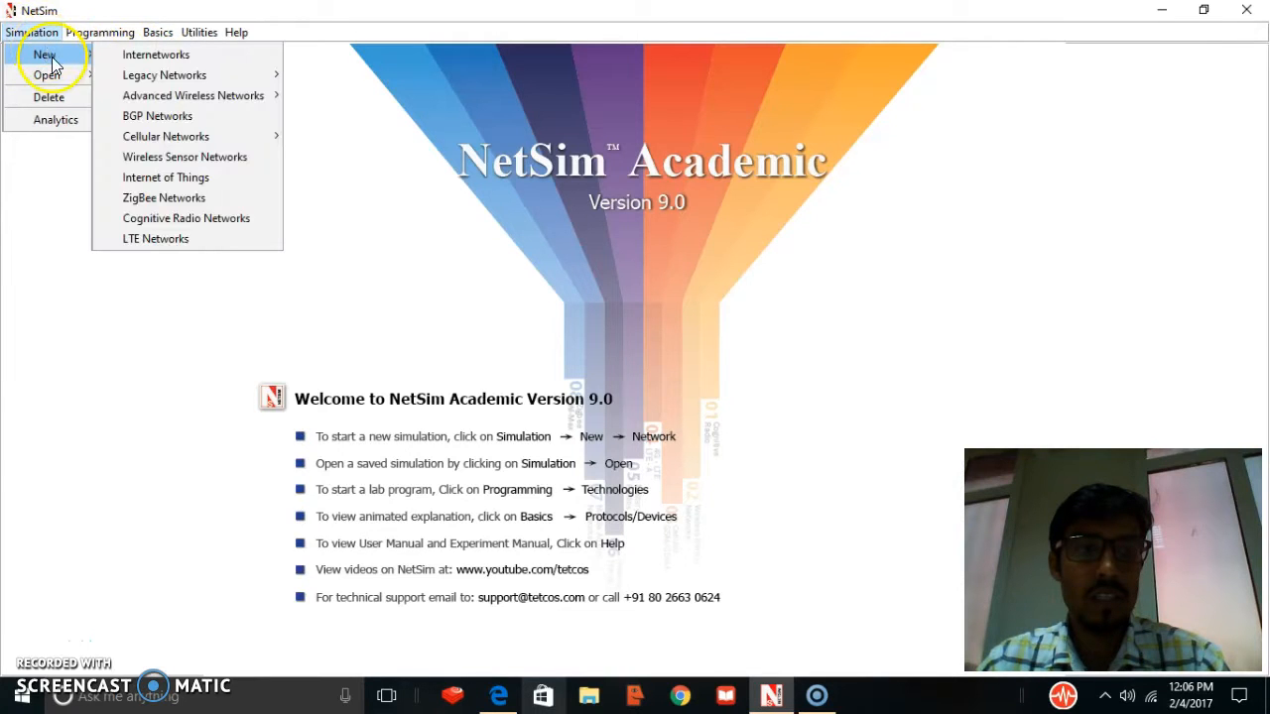
click(149, 61)
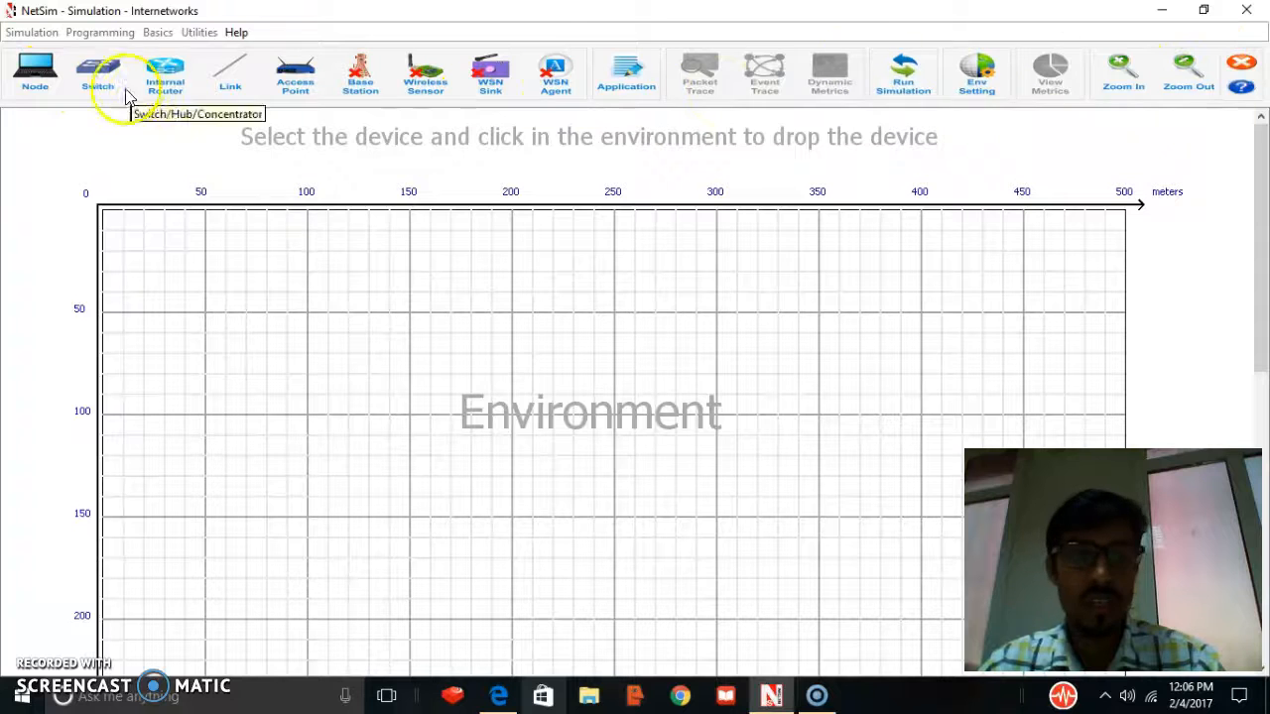
Step: Place three wired nodes in a row at a depth of about 180 m, with the third set farther apart from the first two
click(36, 81)
click(30, 65)
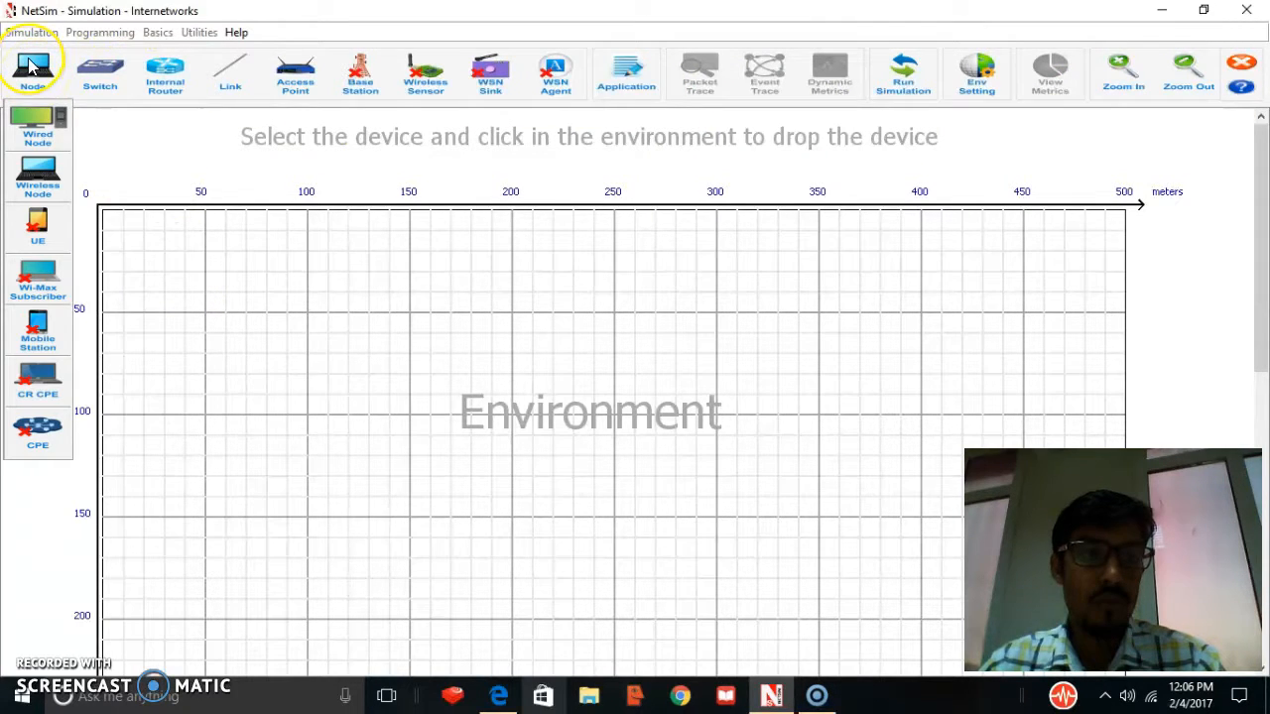
click(22, 111)
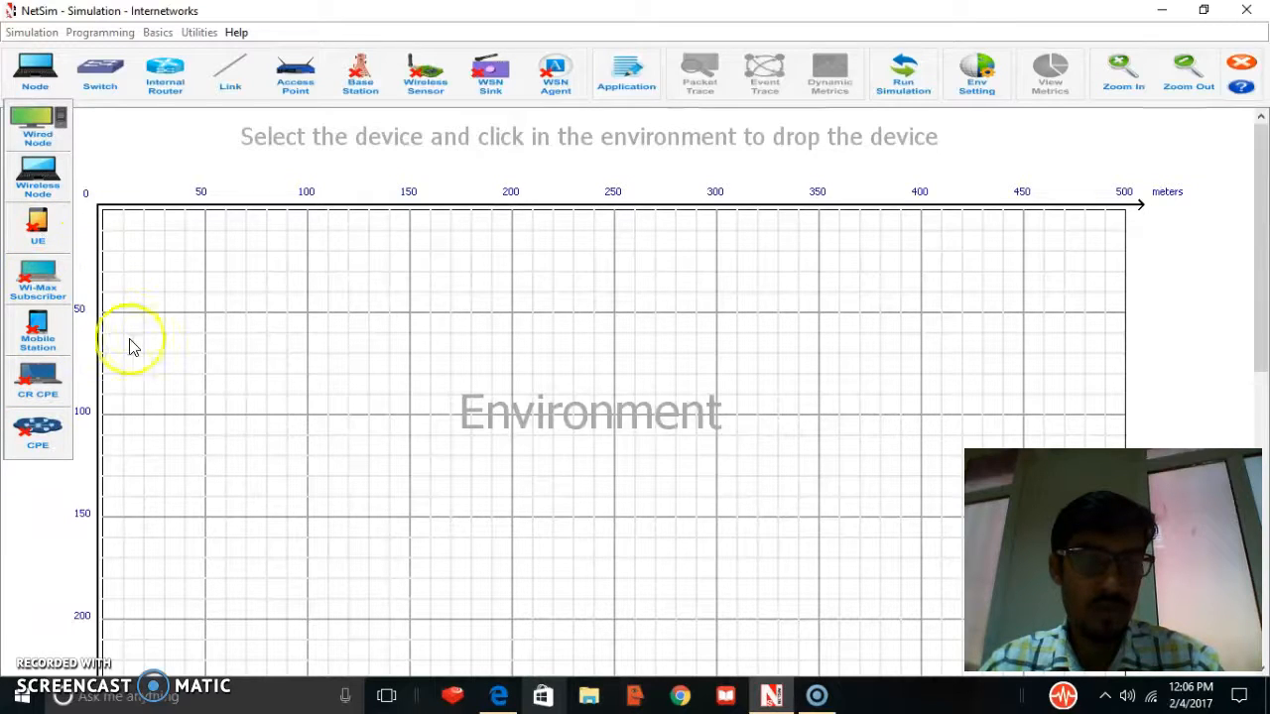
click(36, 126)
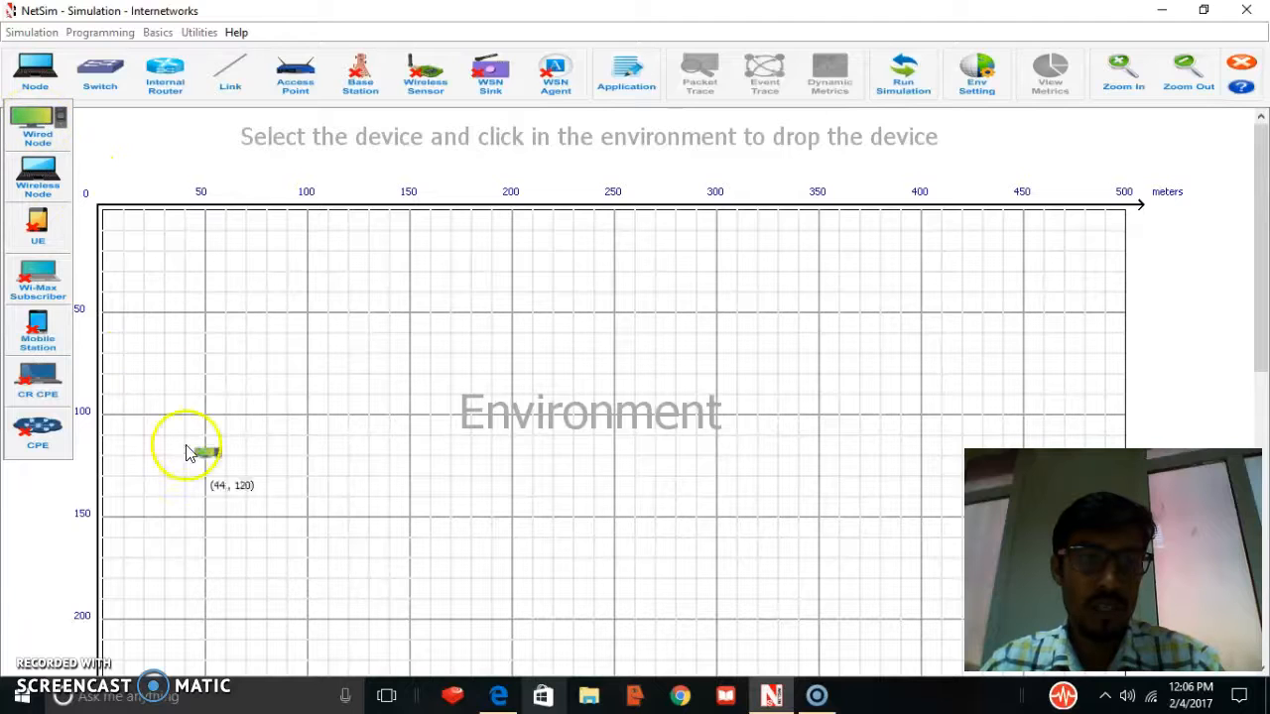
click(335, 584)
click(469, 588)
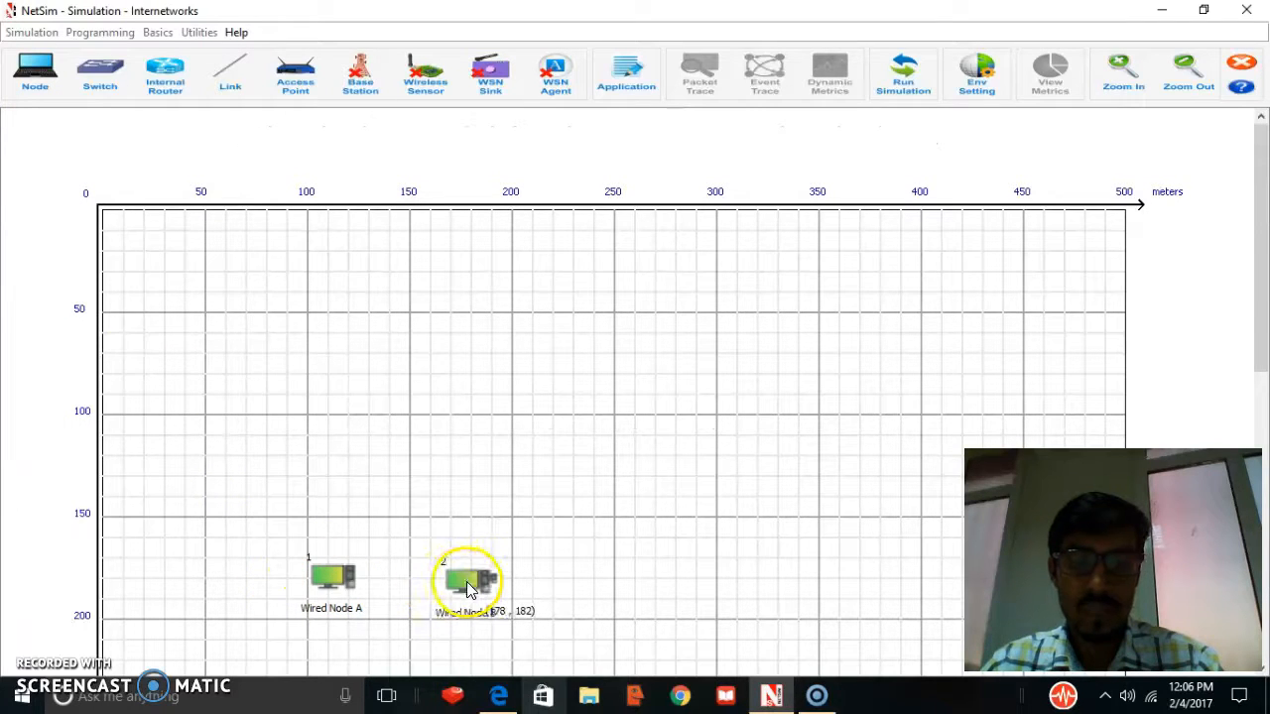
click(734, 583)
right_click(737, 587)
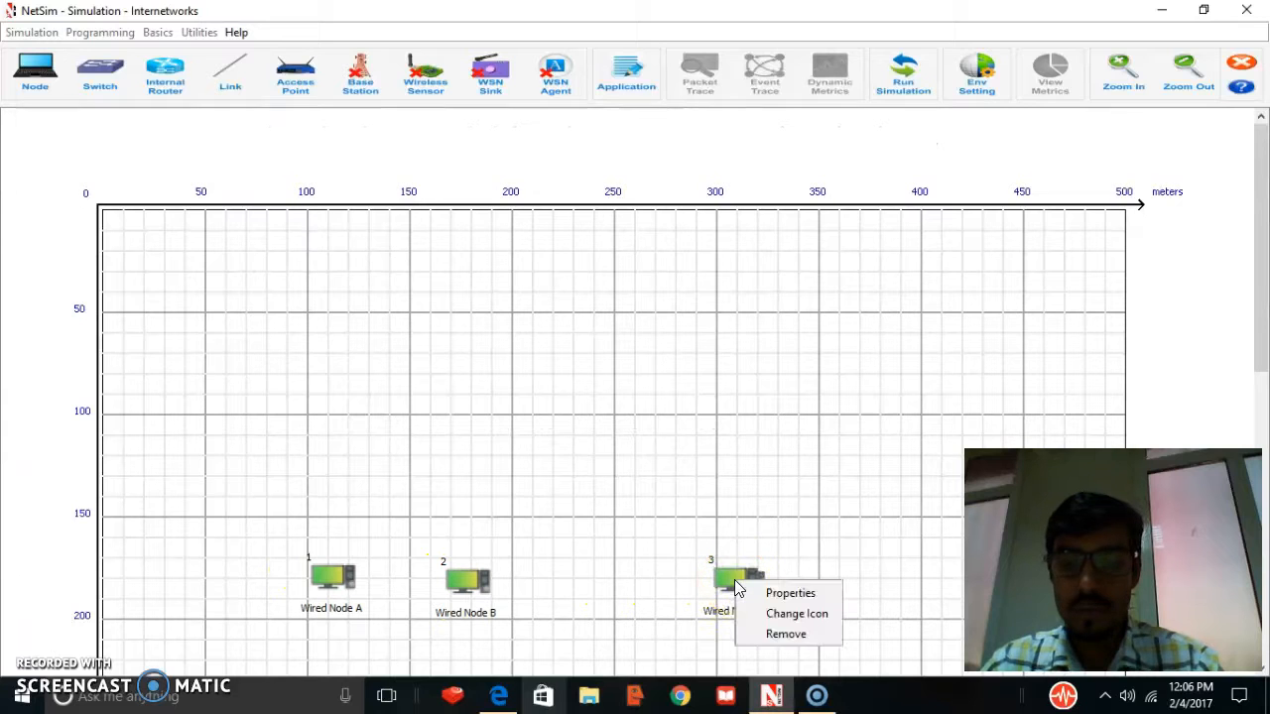
click(712, 560)
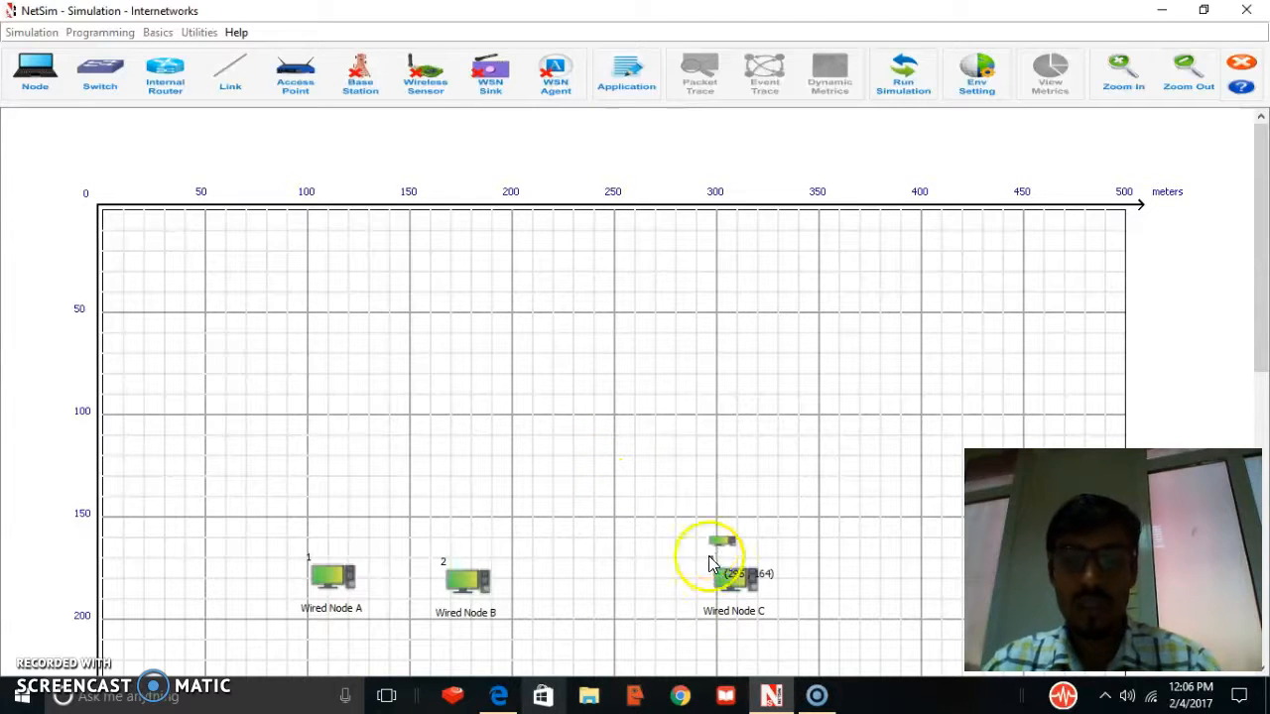
right_click(709, 556)
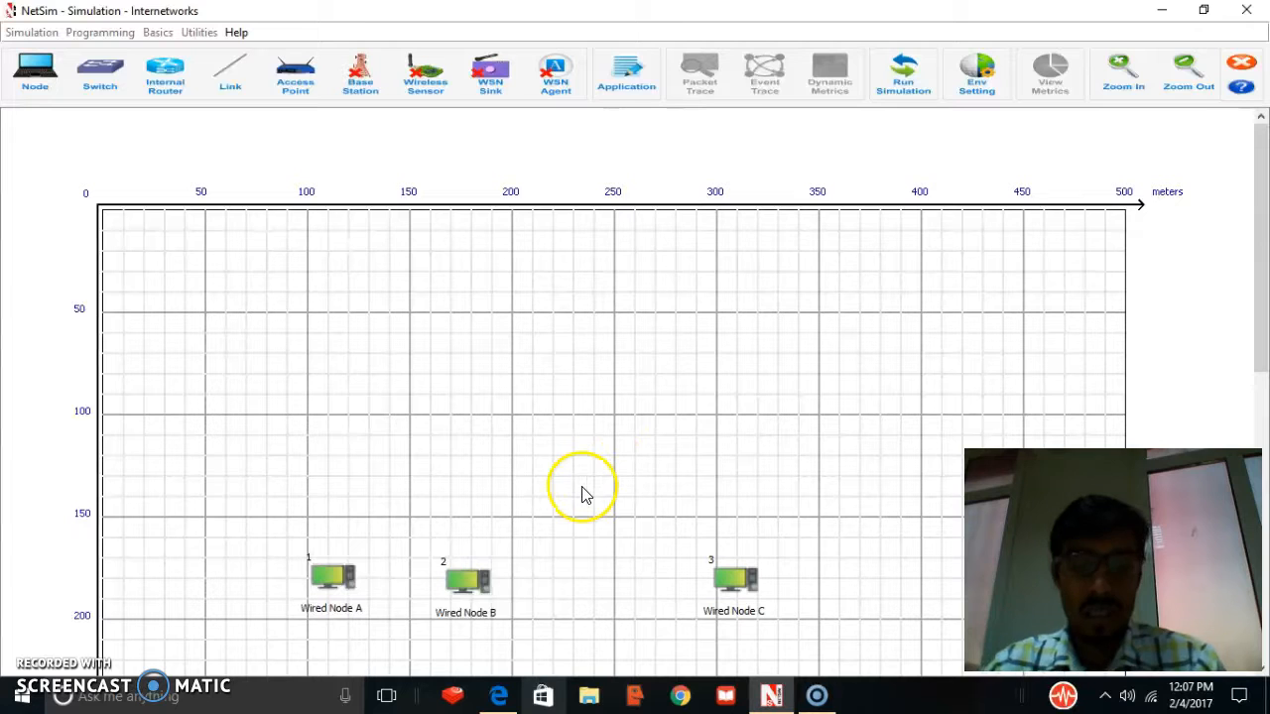
Step: Place a switch above and between Wired Node A and Wired Node B
click(102, 72)
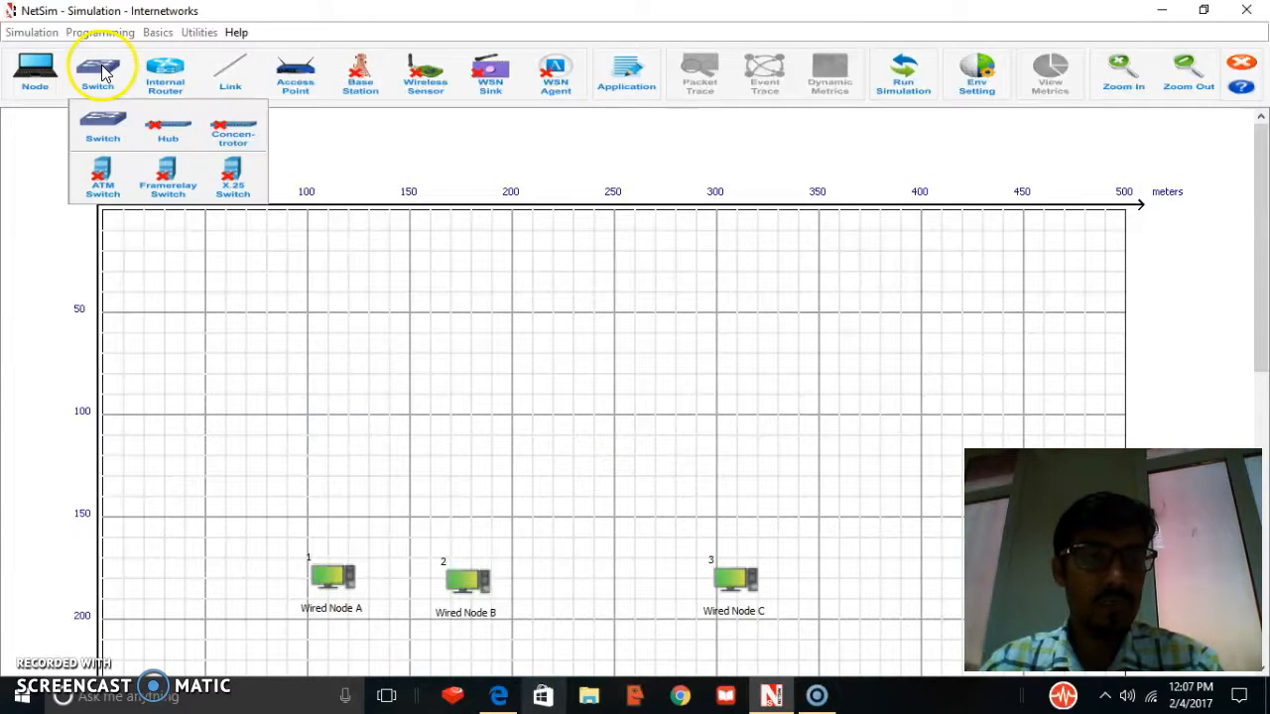
click(109, 120)
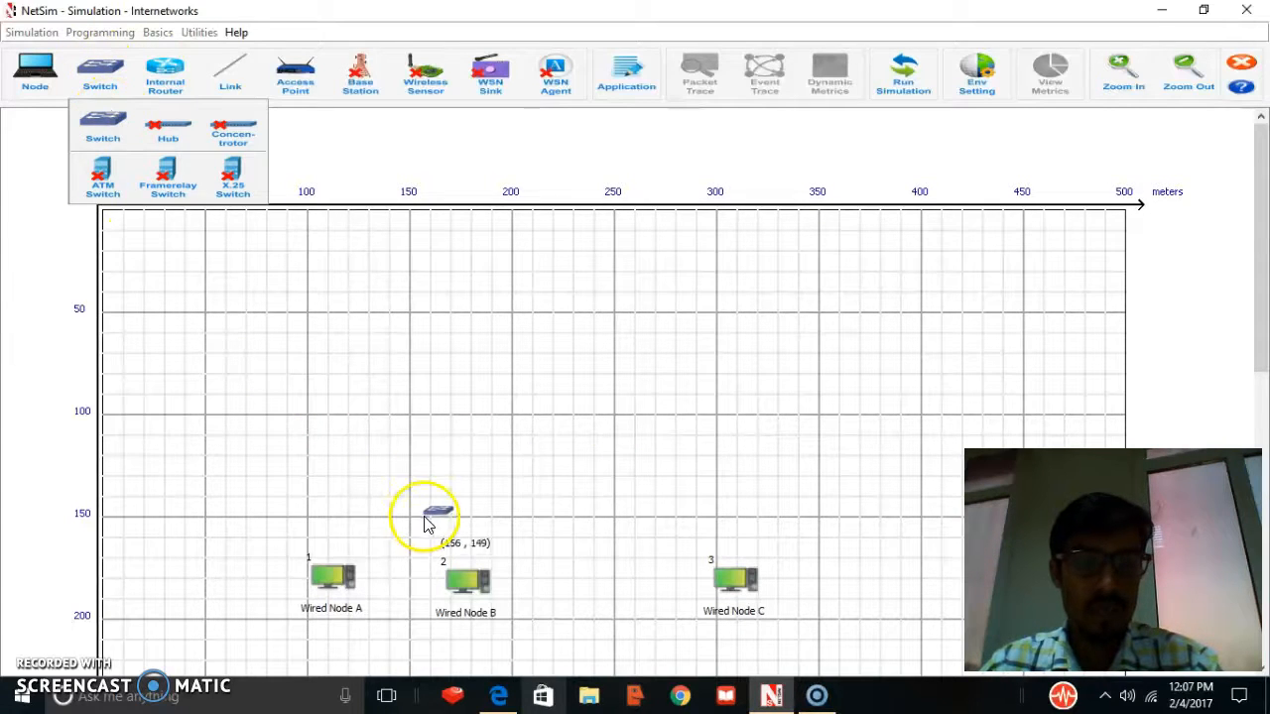
click(392, 450)
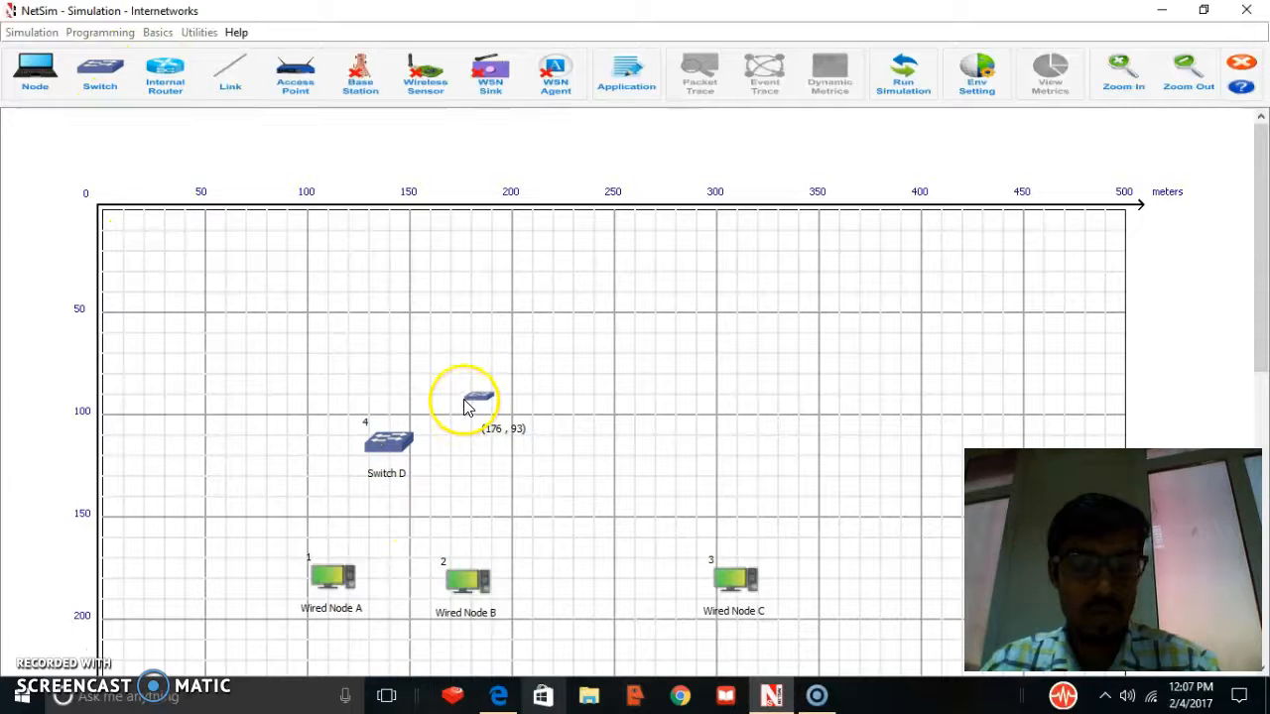
Step: Connect Wired Node A and Wired Node B to Switch D with wired links
click(228, 69)
click(235, 120)
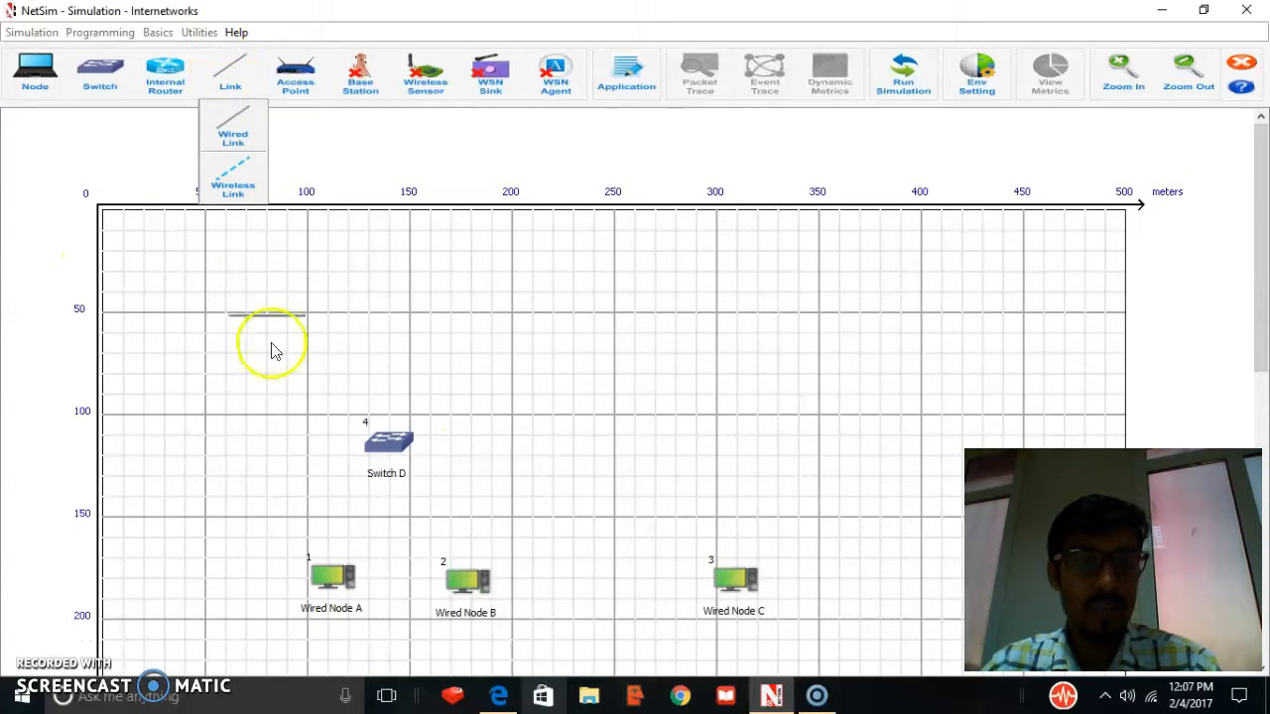
click(340, 566)
click(385, 446)
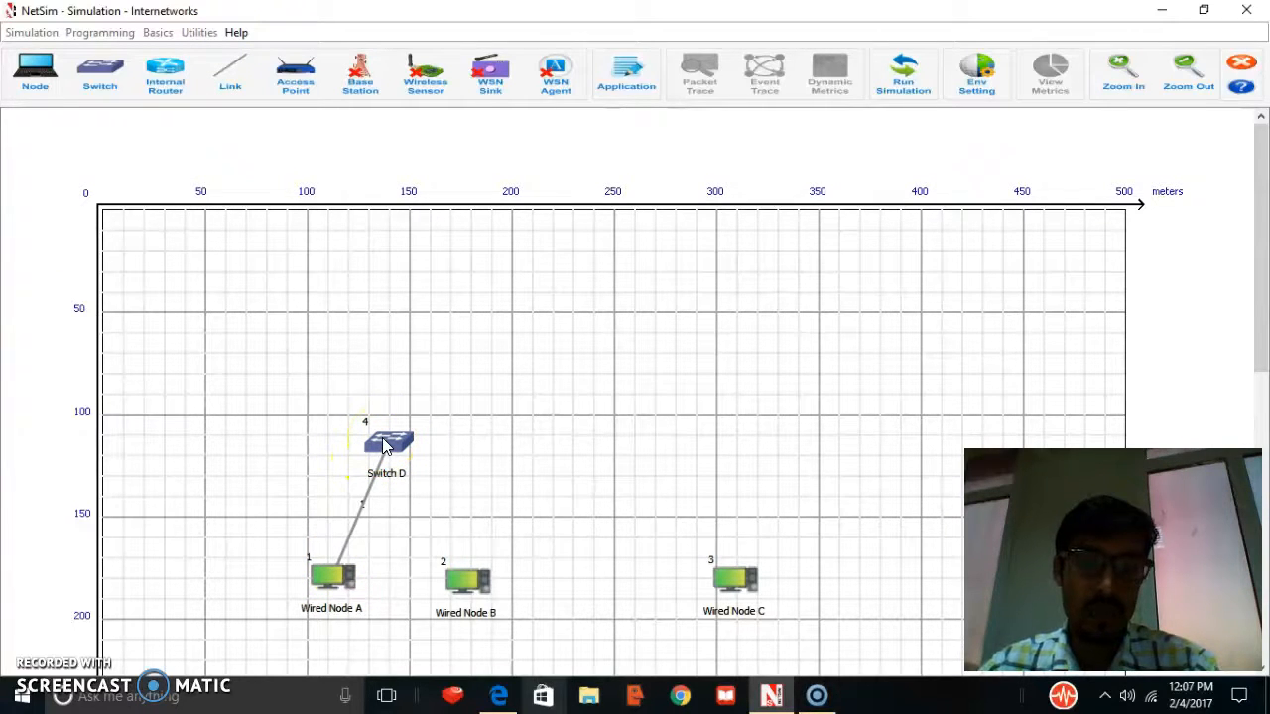
click(385, 447)
click(466, 581)
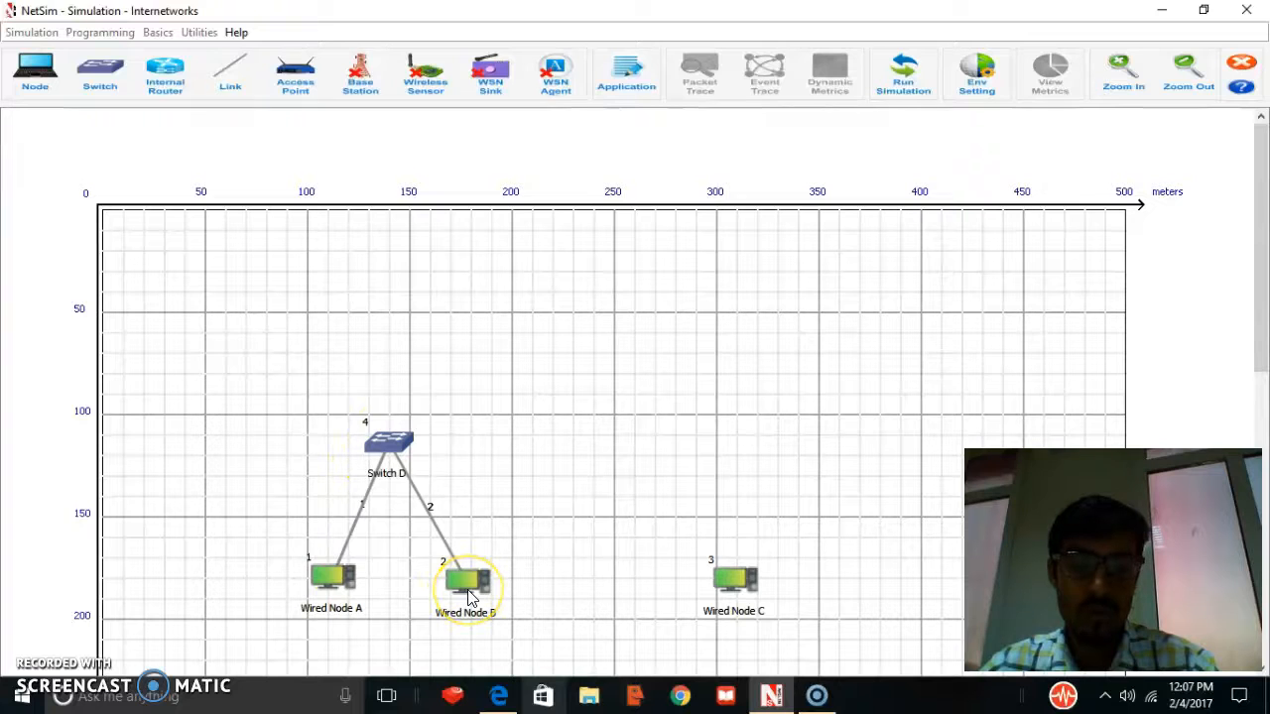
right_click(470, 595)
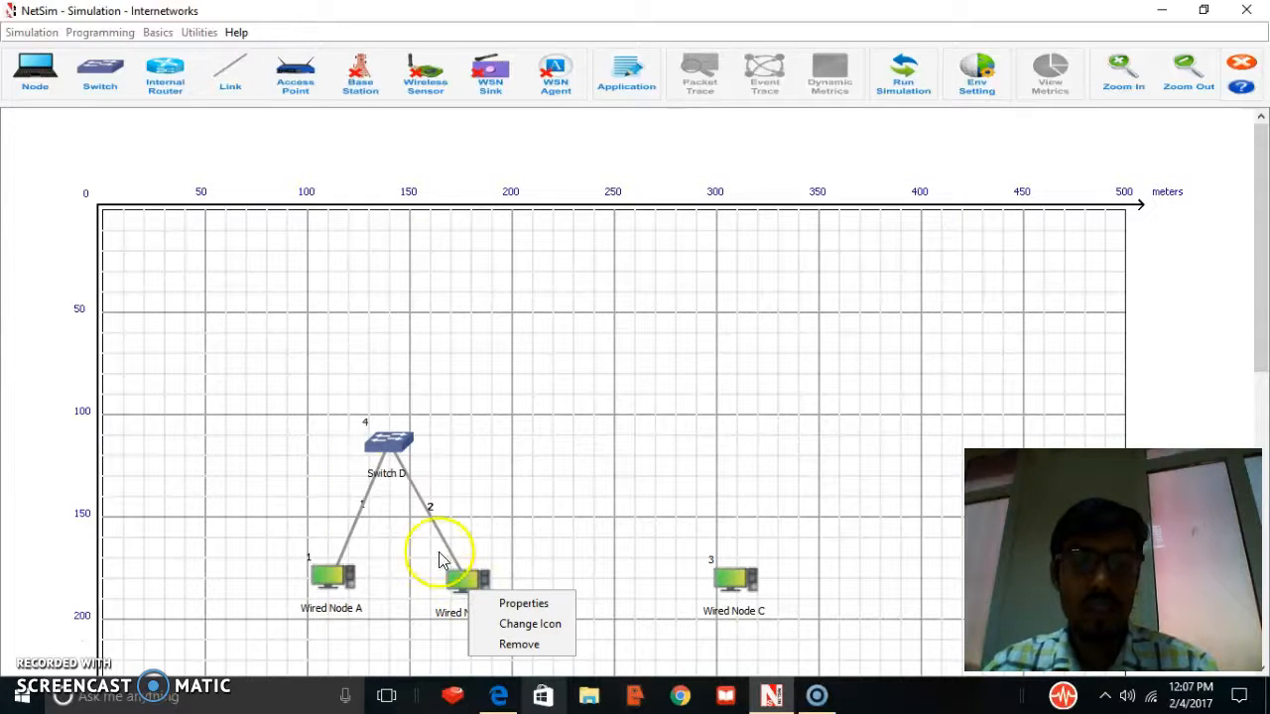
click(409, 366)
Step: Place an internal router at about (215, 66), above the switch and between it and Wired Node C
click(167, 75)
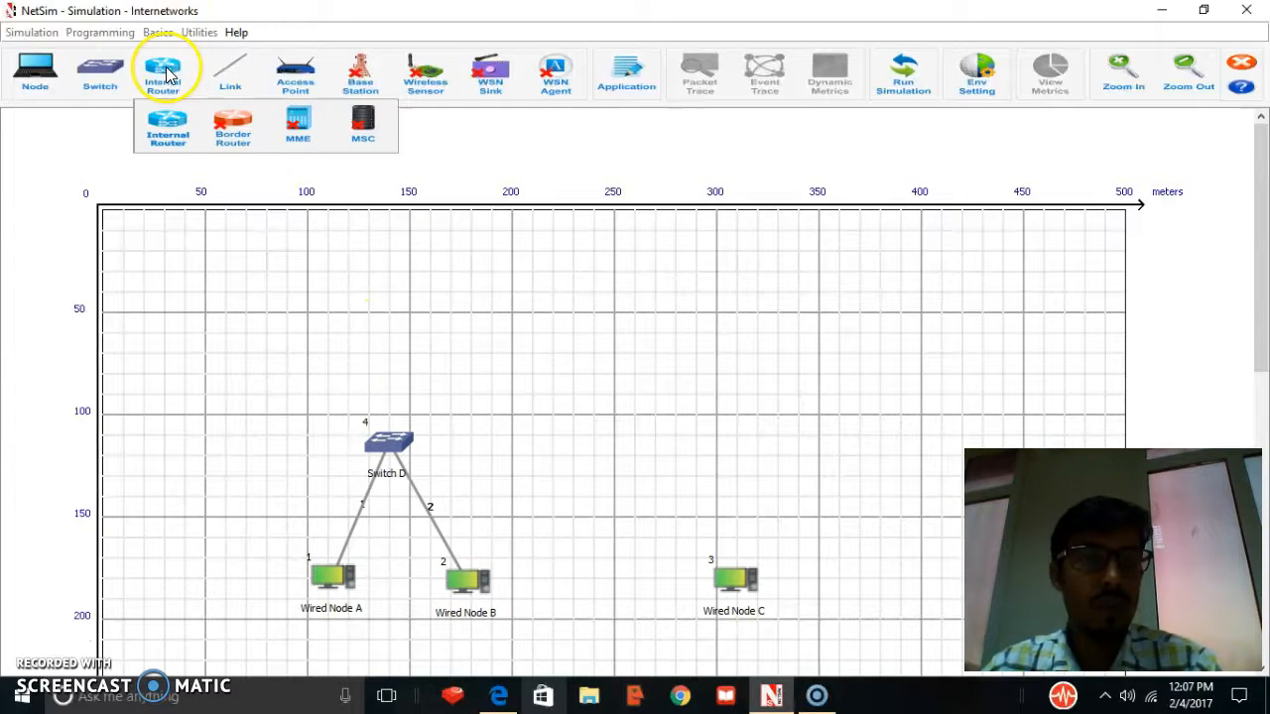
drag(171, 139, 544, 354)
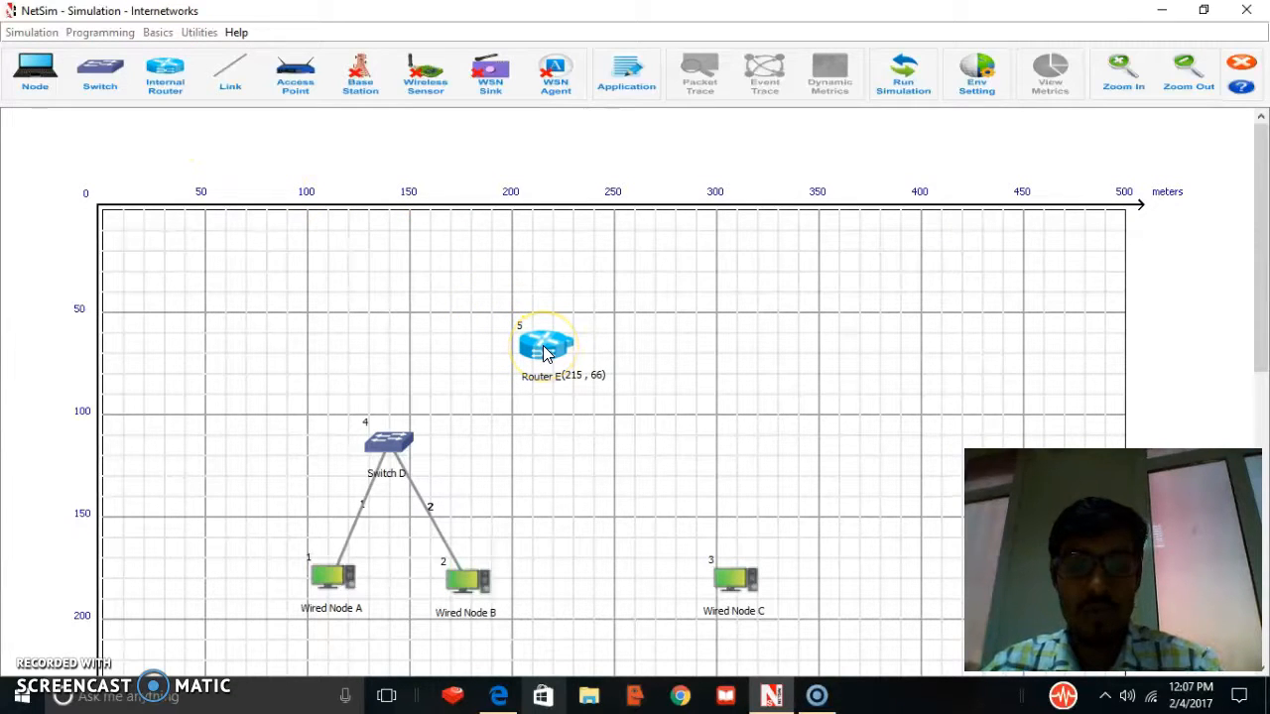
right_click(544, 354)
click(461, 359)
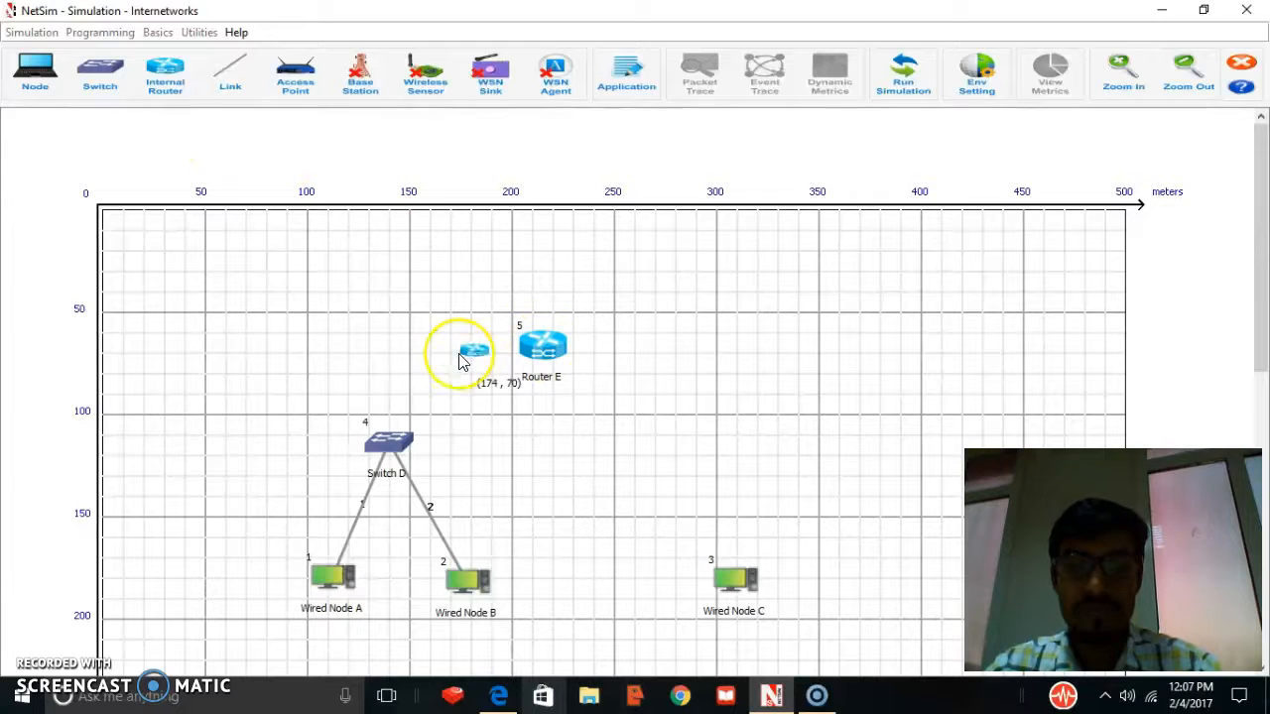
right_click(459, 361)
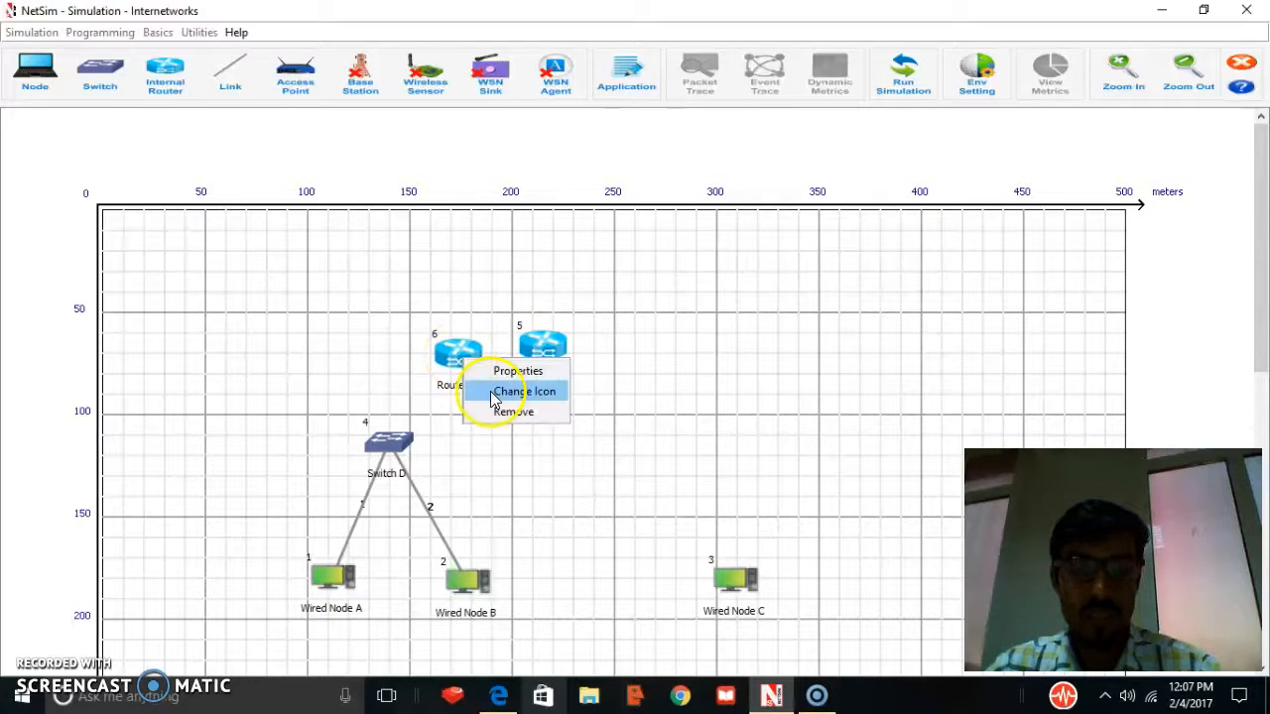
click(510, 414)
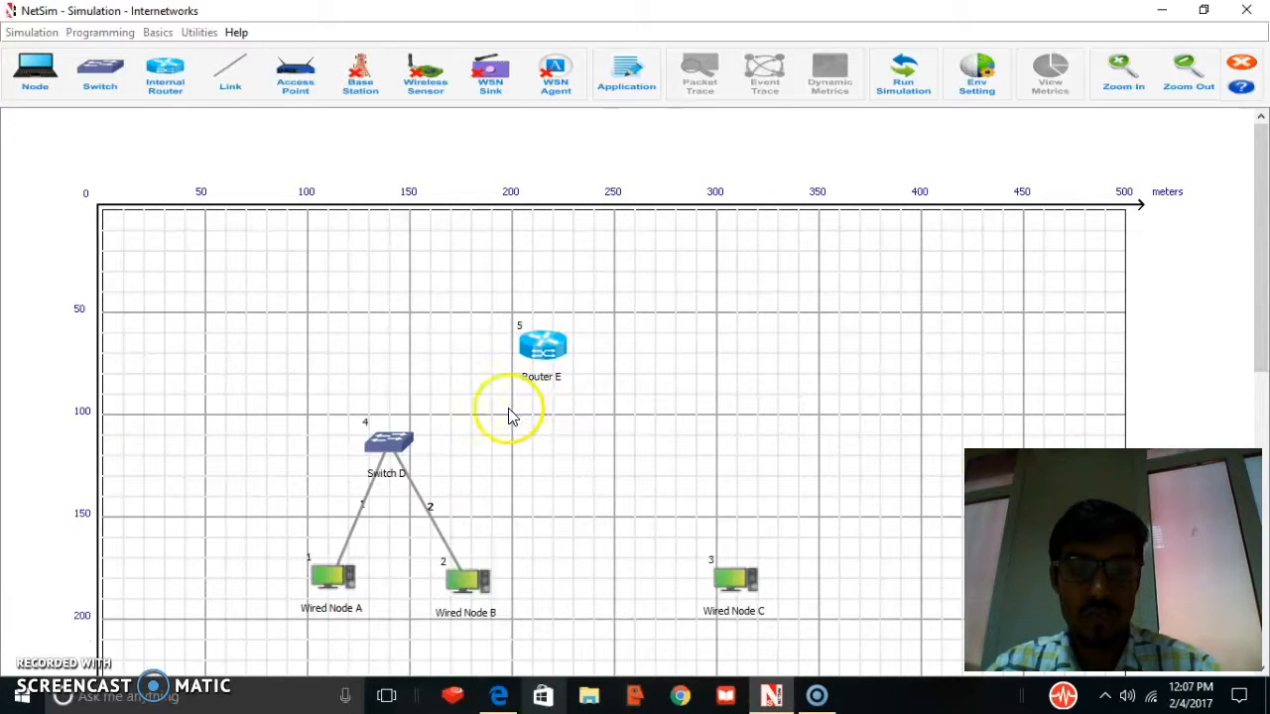
Step: Connect Router E to Switch D and to Wired Node C with wired links
click(229, 69)
click(230, 134)
click(401, 444)
click(536, 354)
click(544, 354)
click(731, 570)
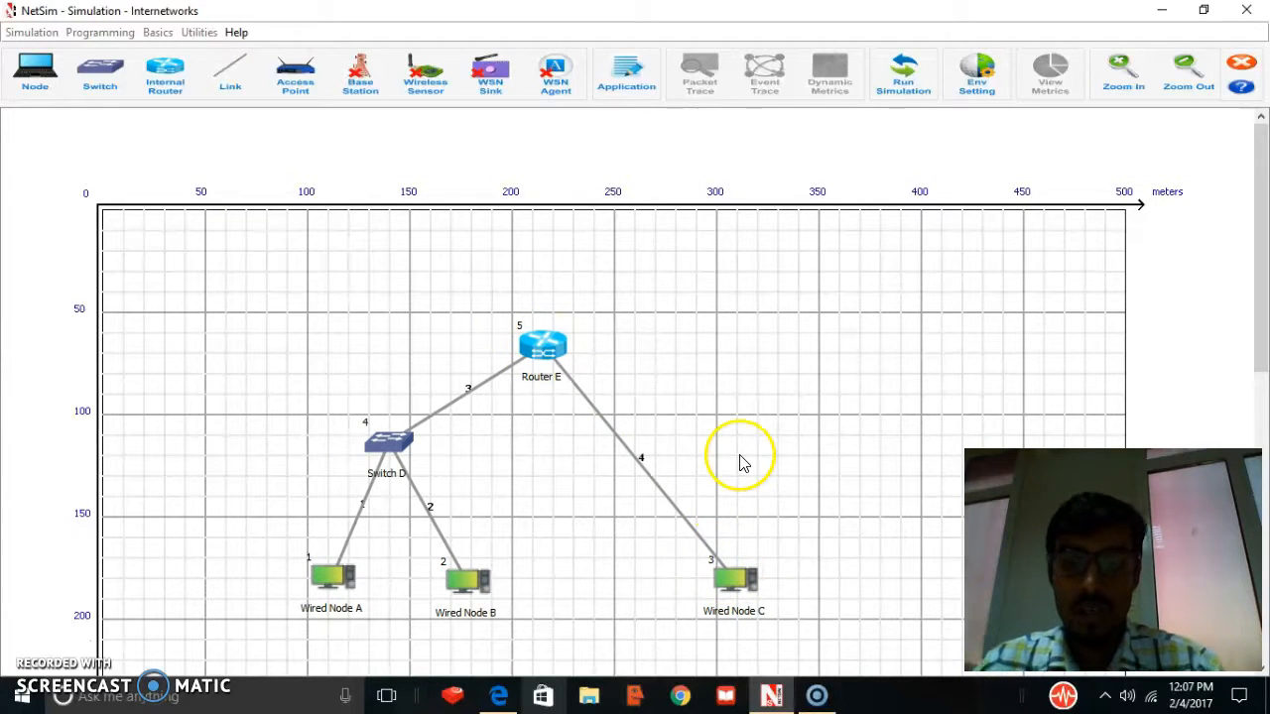
Step: Move Wired Node C up and closer to the router, and shift Router E slightly up toward the switch side
drag(714, 567, 671, 520)
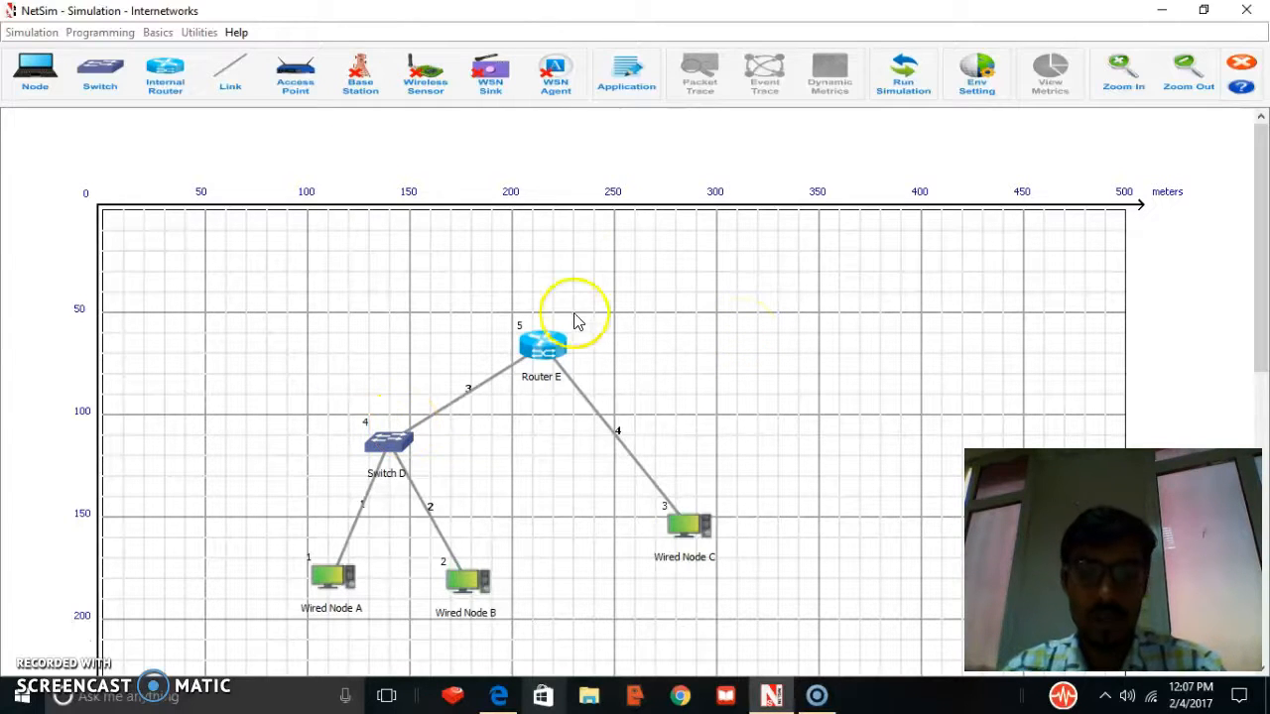
drag(543, 356, 532, 347)
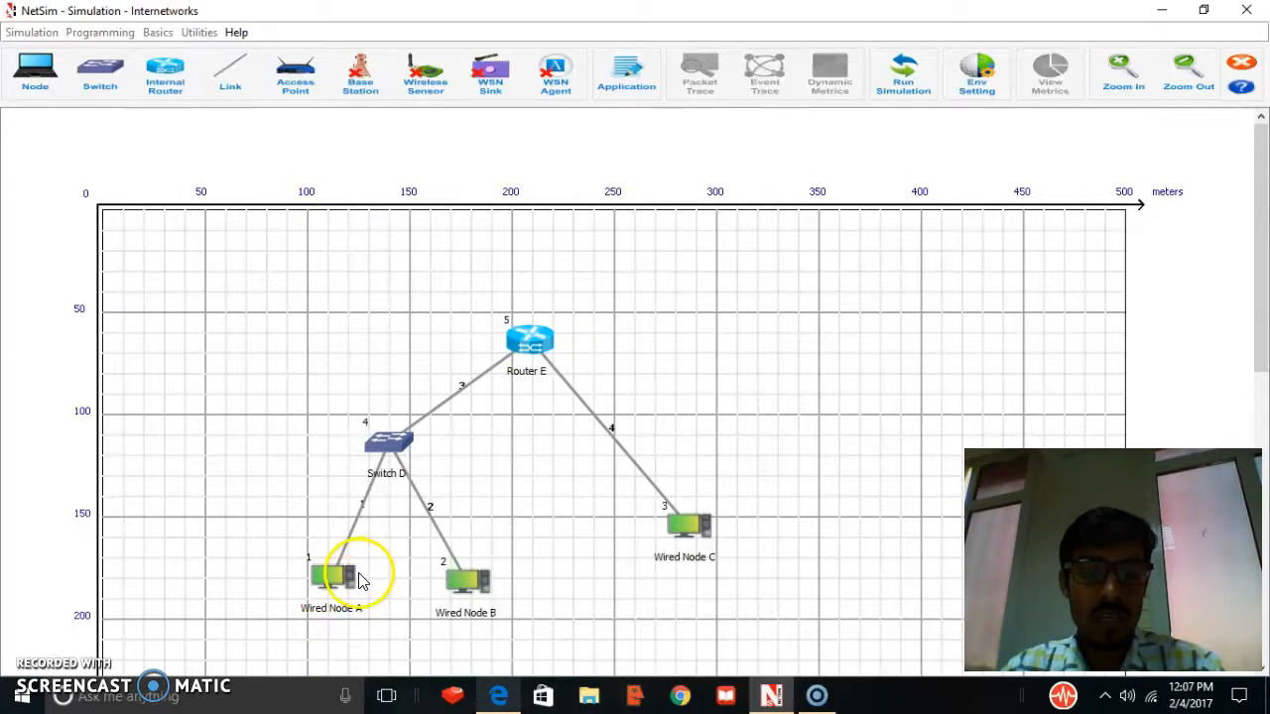
Step: Rename Wired Node A as Node A in its global properties and accept the change
right_click(333, 575)
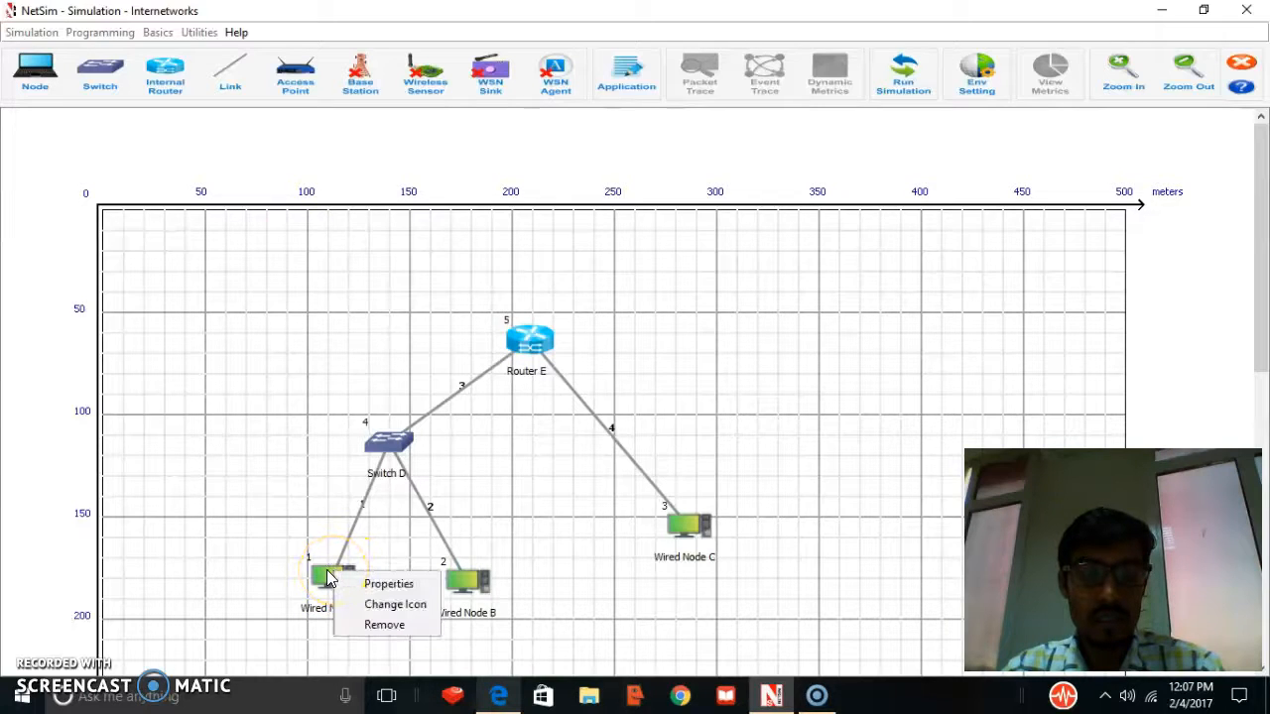
click(328, 572)
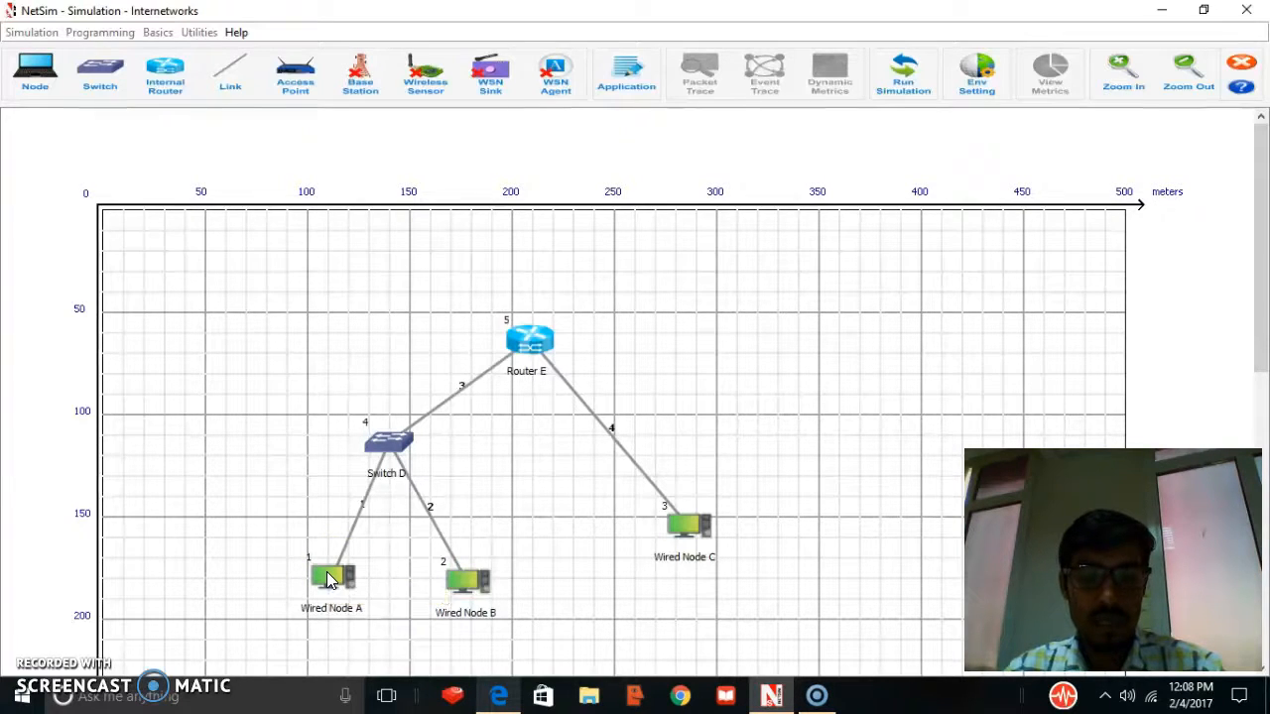
right_click(330, 581)
click(372, 590)
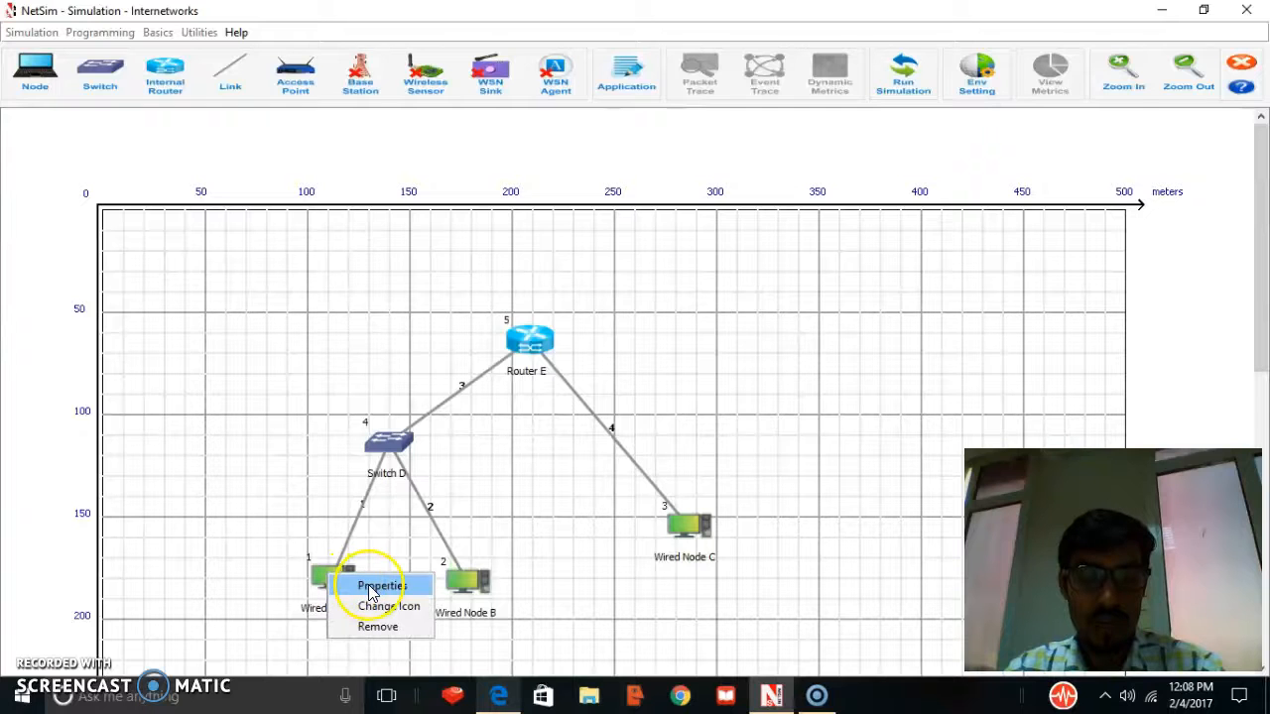
click(572, 128)
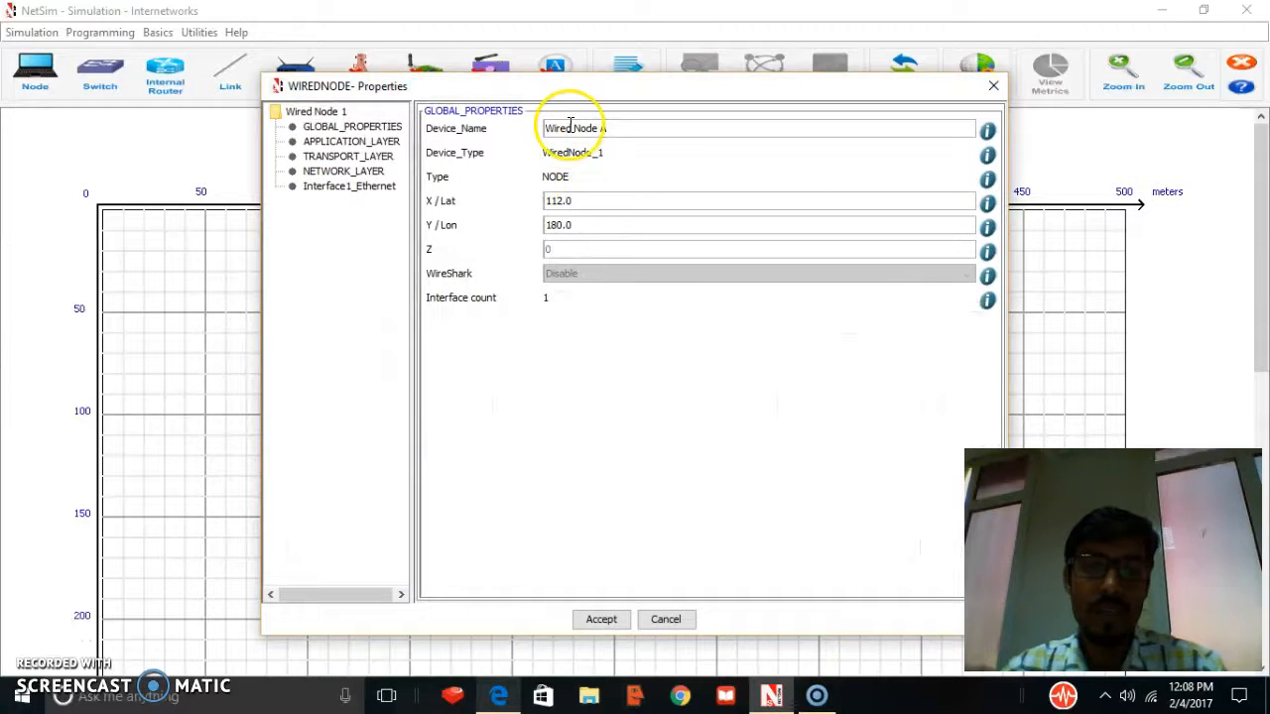
drag(635, 127, 539, 128)
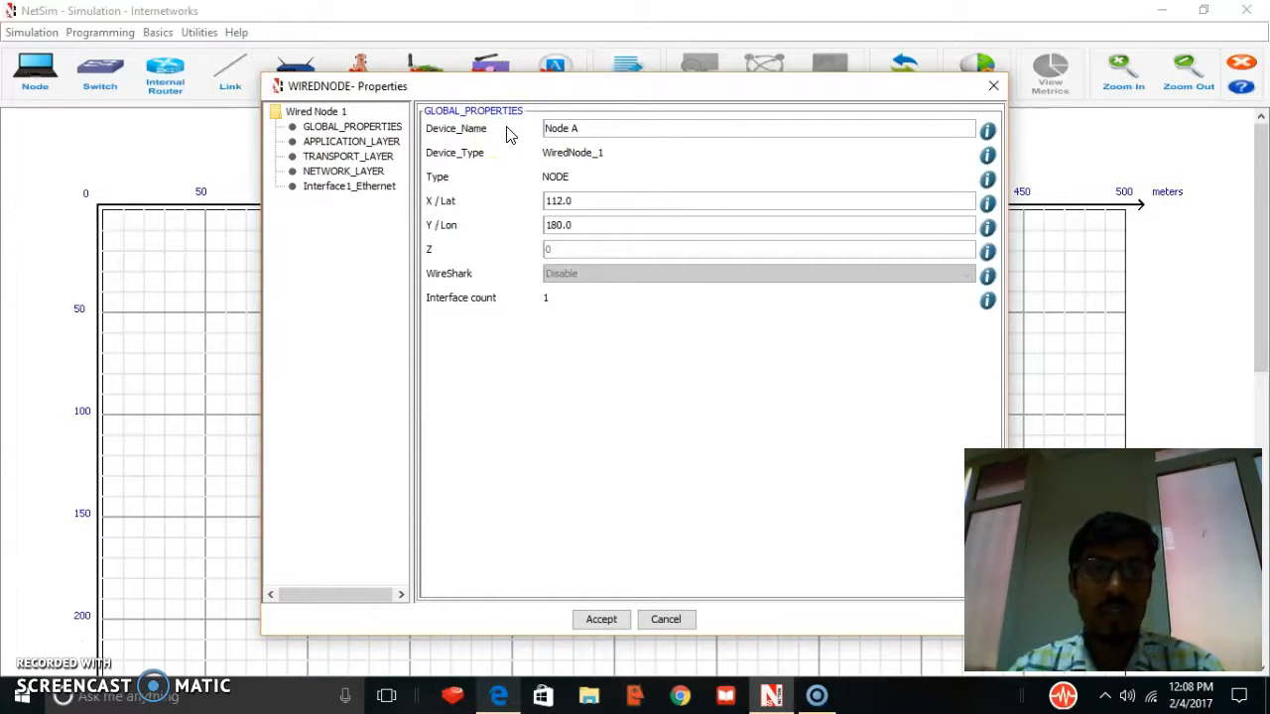
click(595, 619)
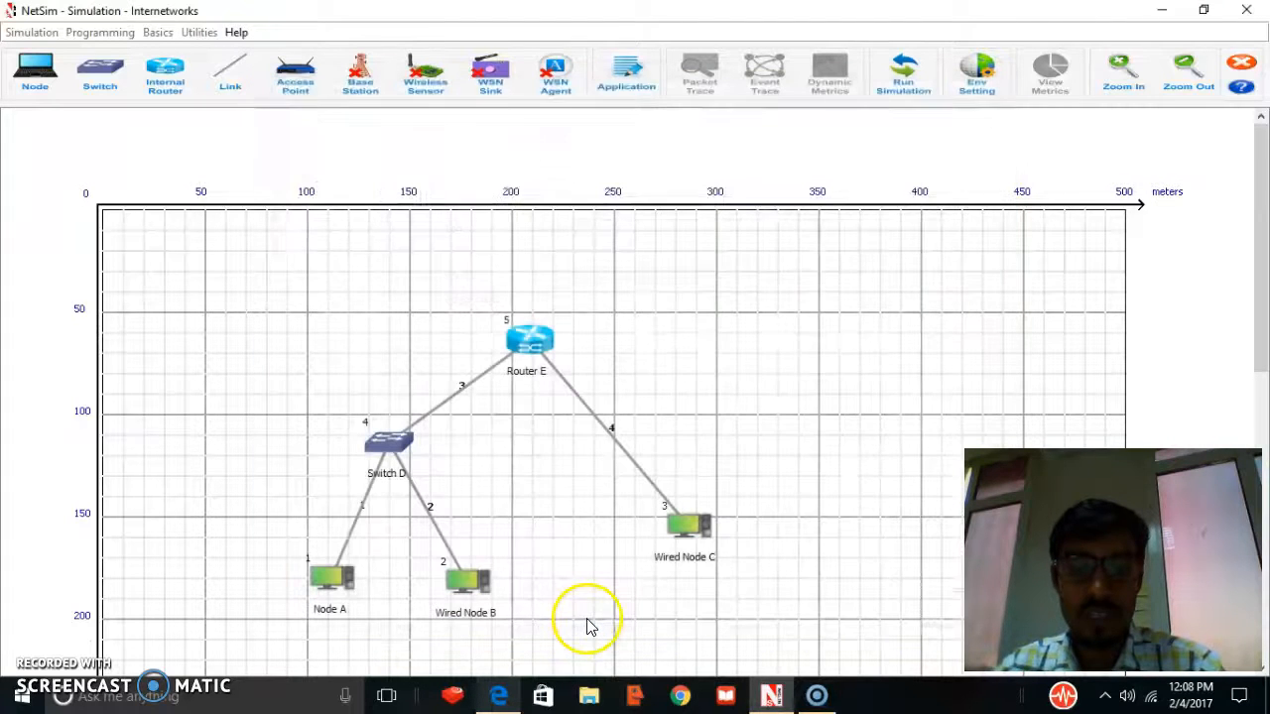
Step: Rename Wired Node B as Node B in its global properties and accept the change
right_click(482, 579)
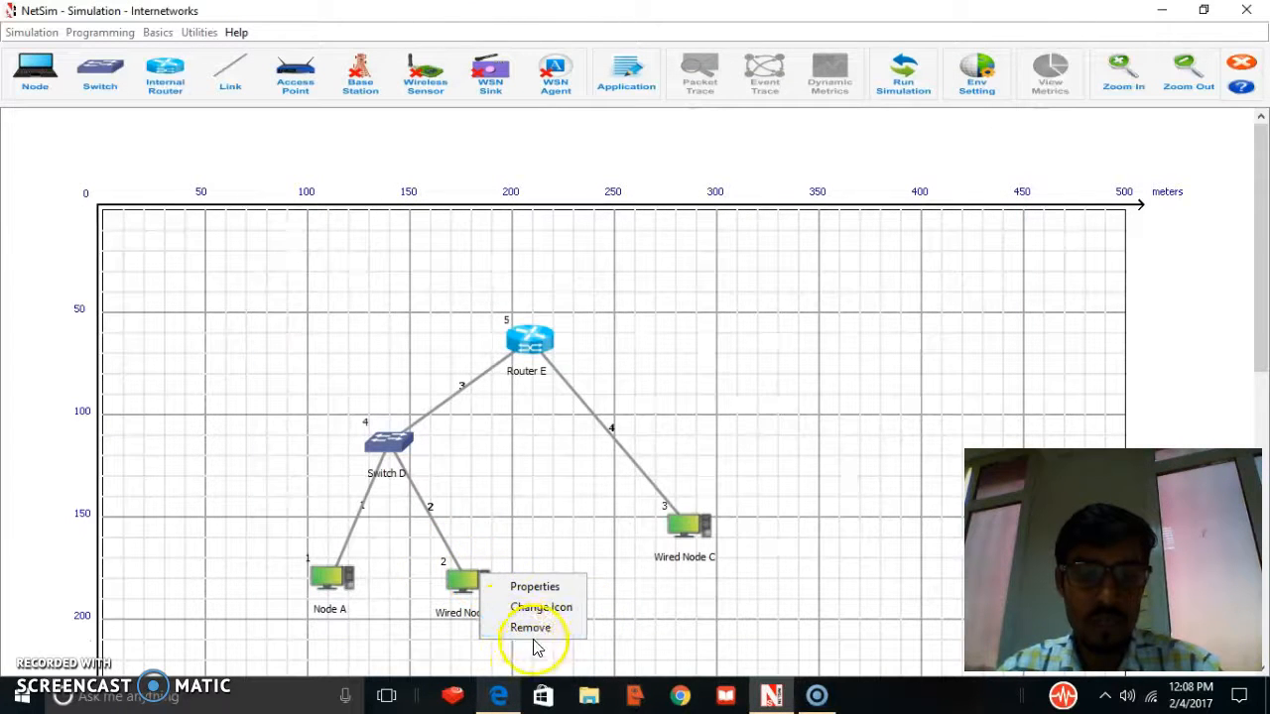
click(536, 586)
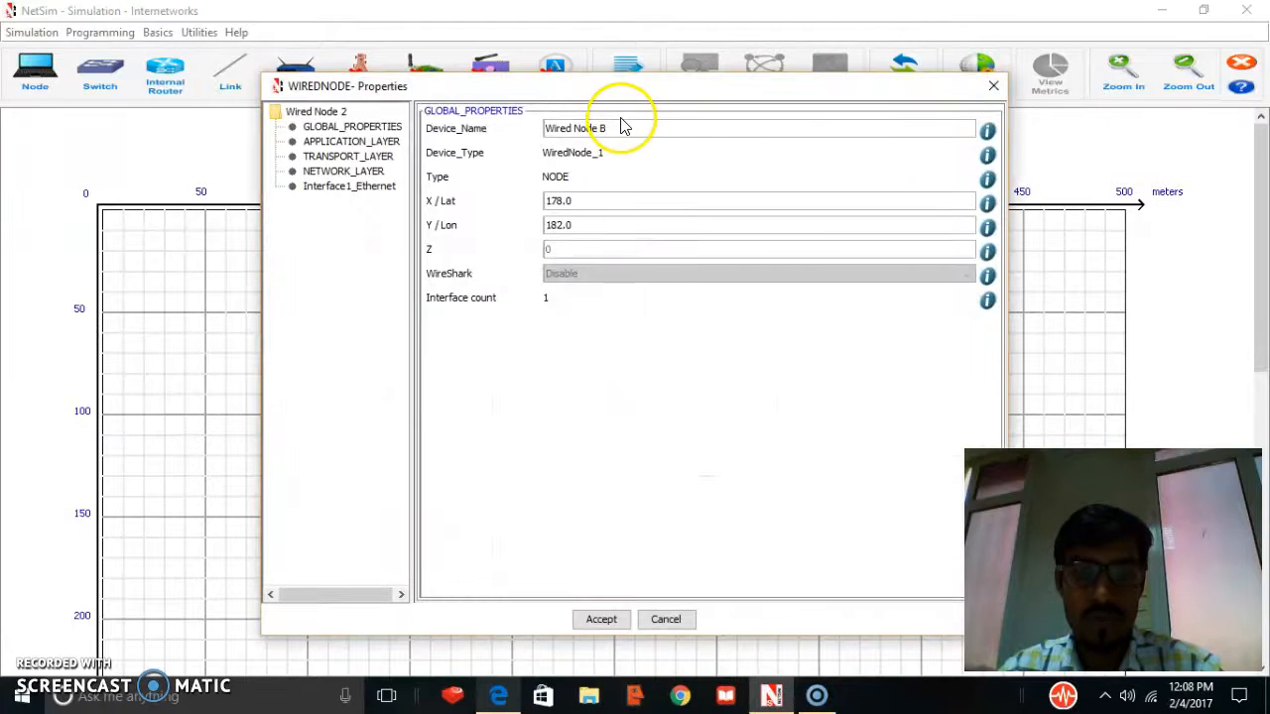
drag(625, 120, 338, 112)
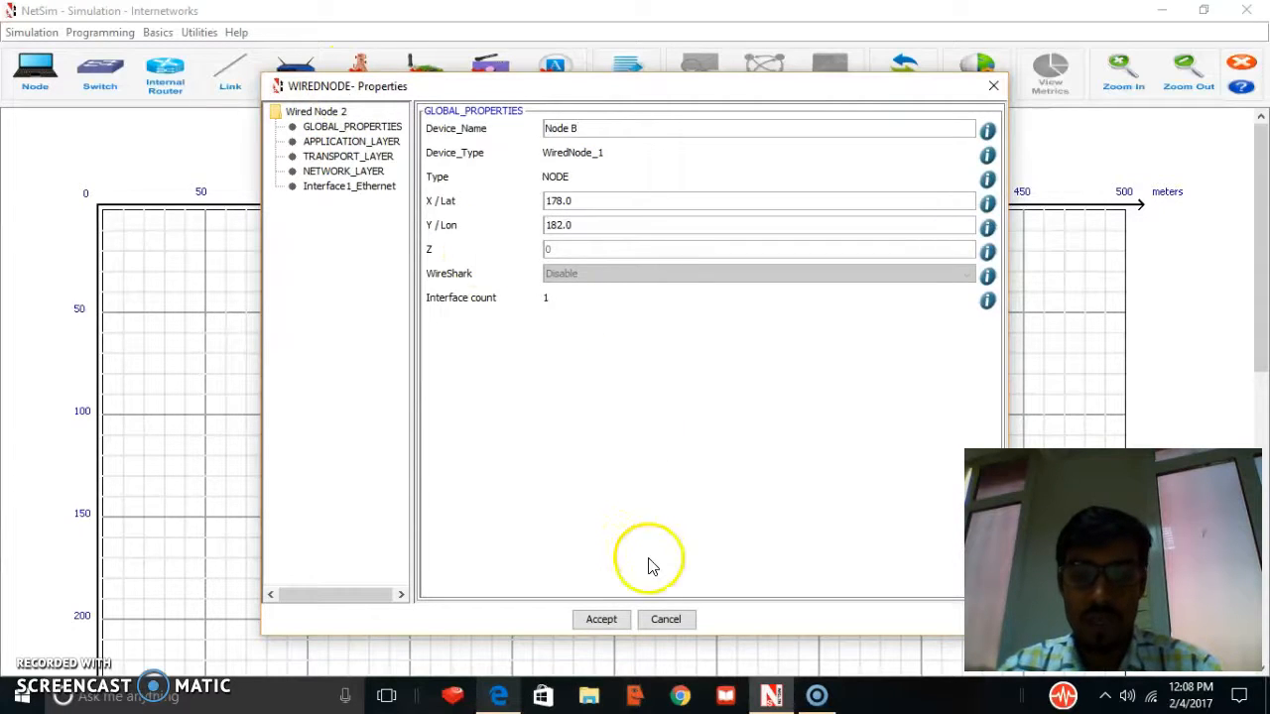
click(602, 619)
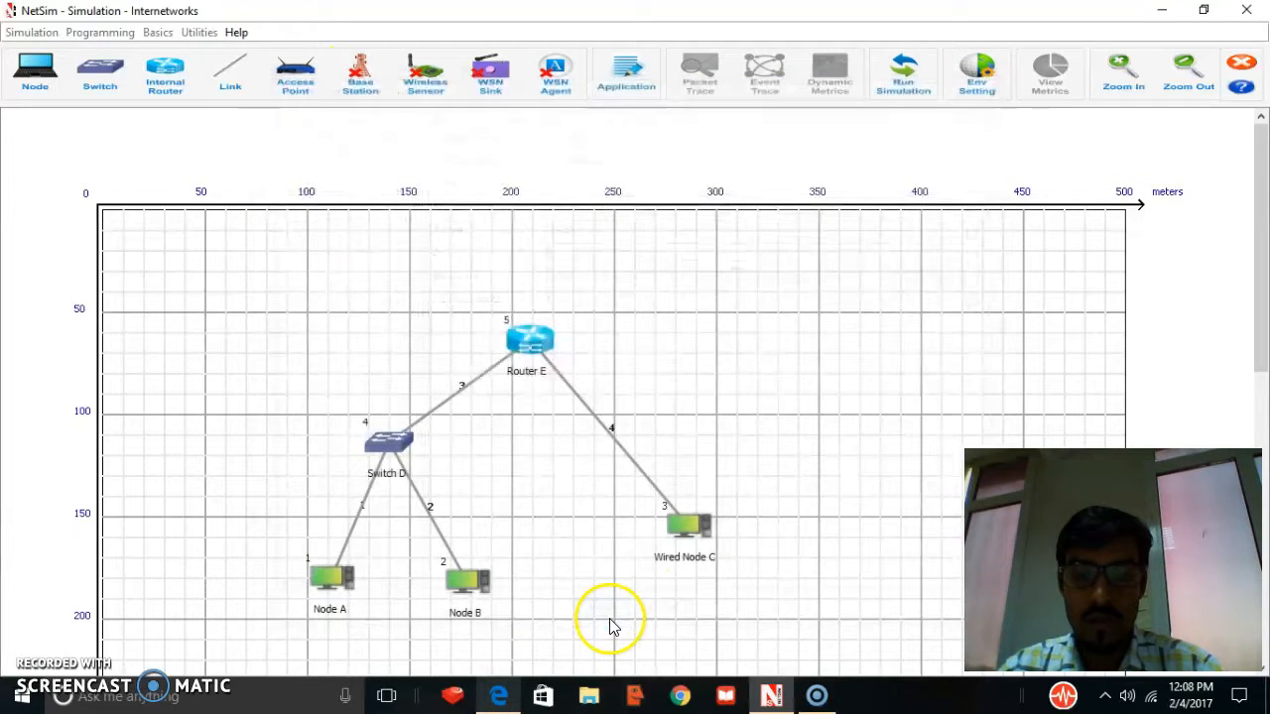
Step: Rename Wired Node C as Node C in its global properties and accept the change
right_click(698, 540)
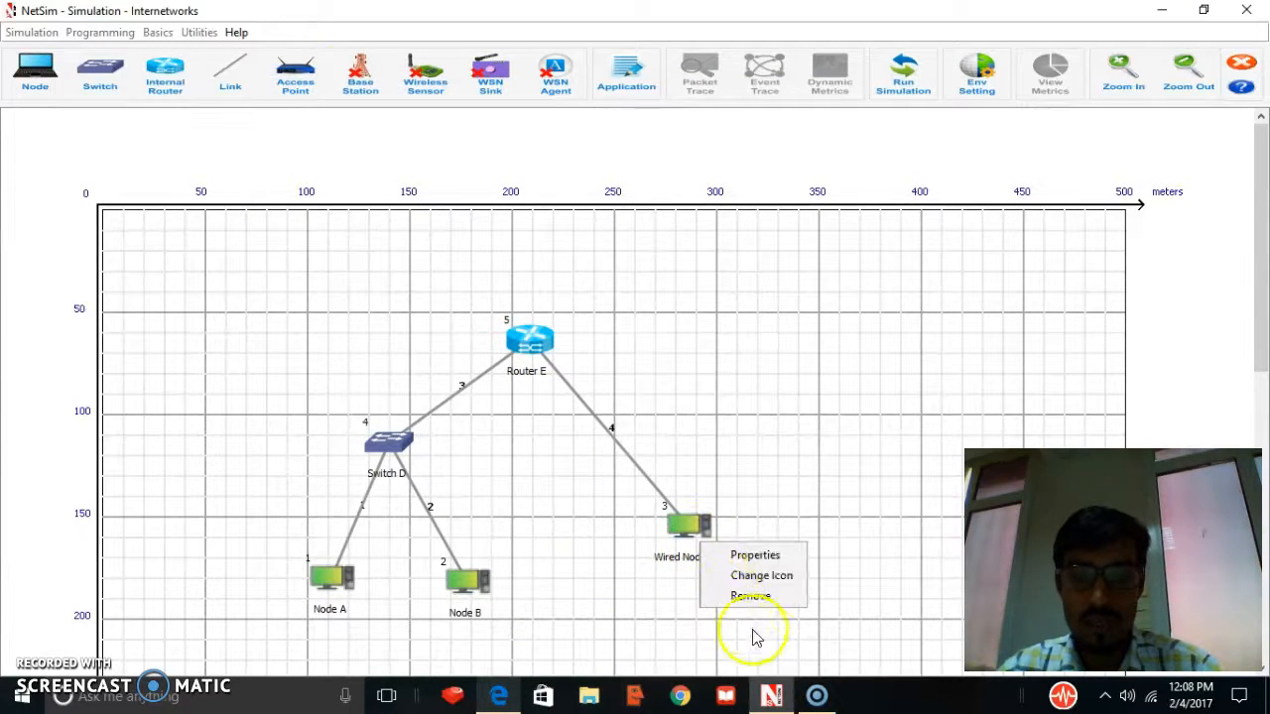
click(762, 557)
drag(572, 128, 607, 128)
click(576, 126)
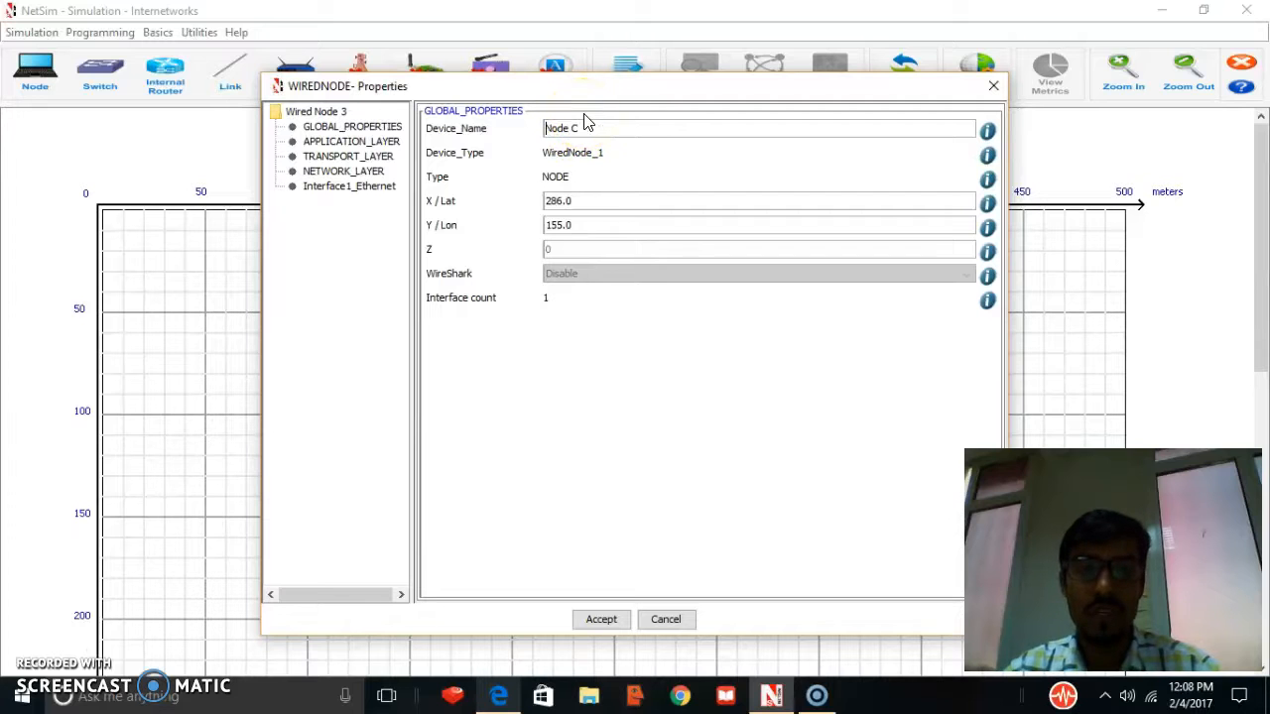
click(603, 619)
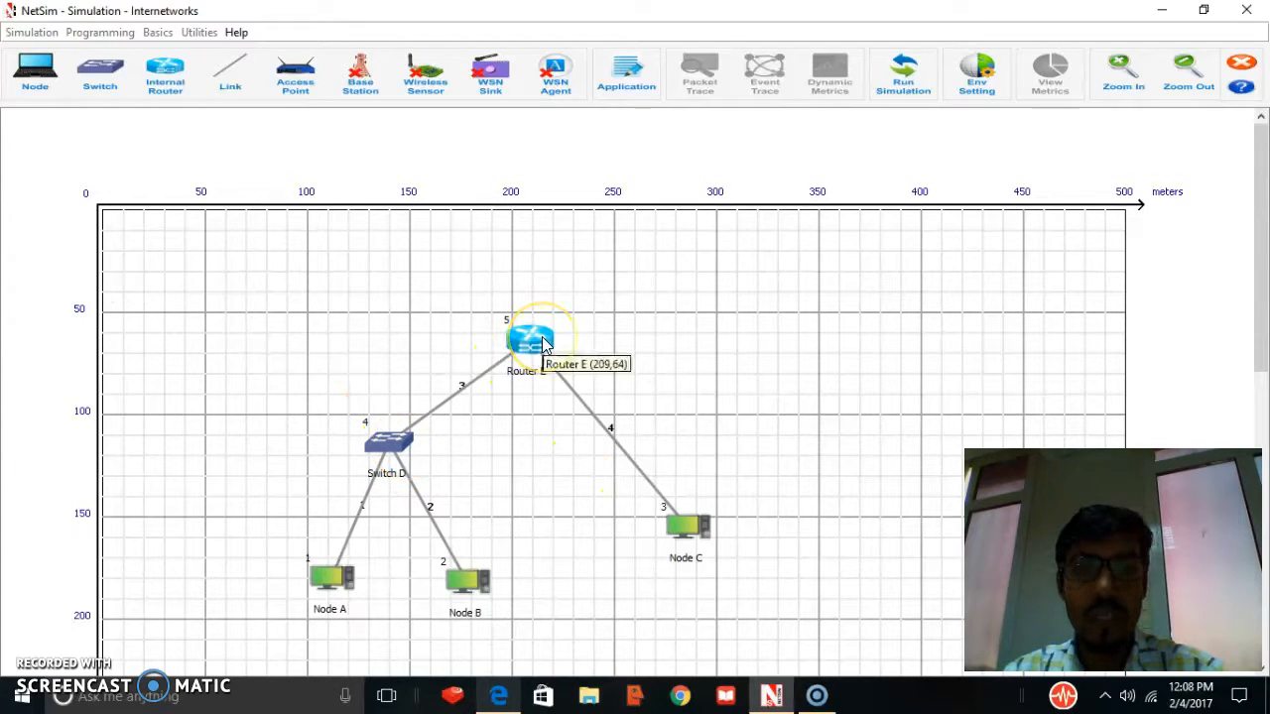
Step: Move Node A slightly outward to about (101, 183) and open its global properties
drag(327, 584, 312, 592)
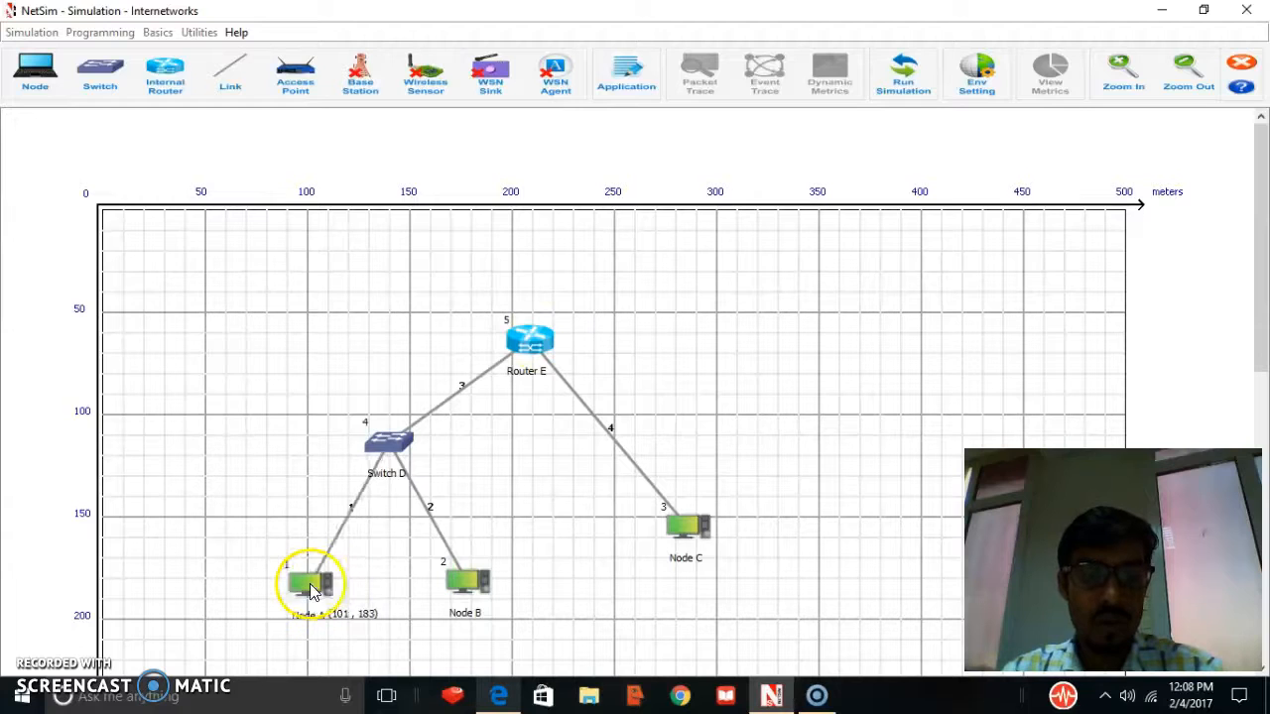
right_click(313, 592)
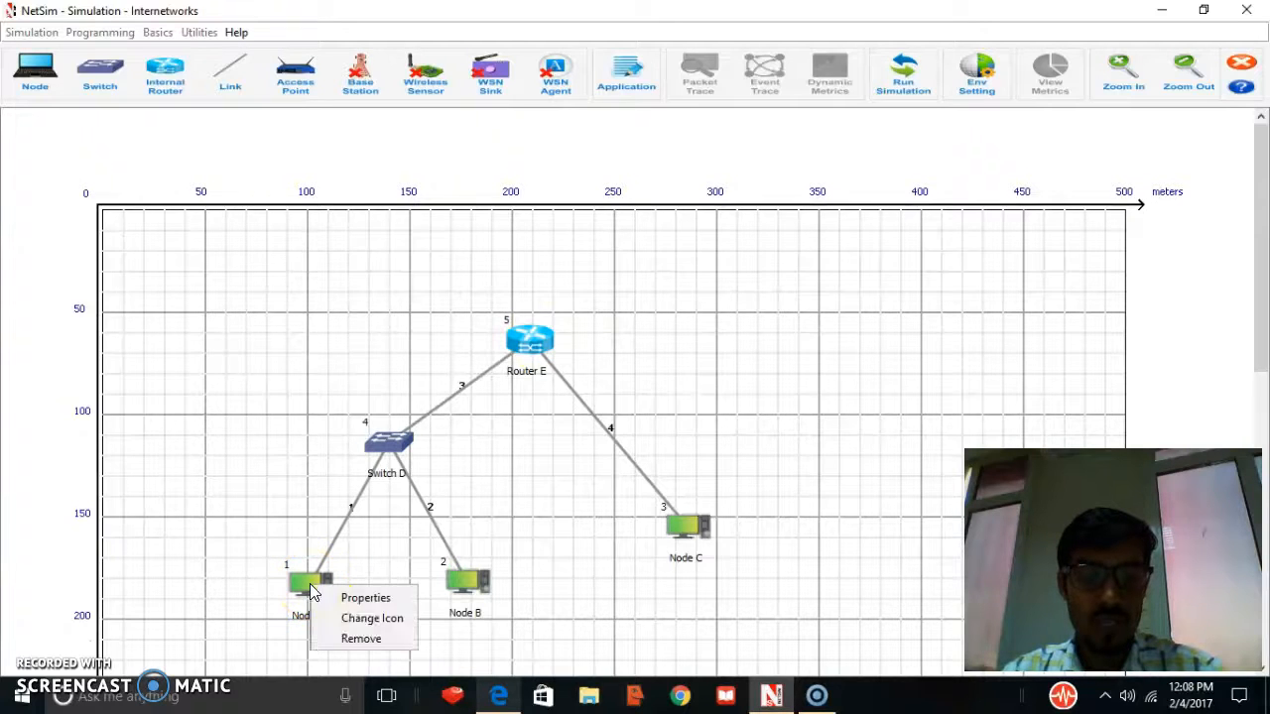
click(367, 596)
click(347, 127)
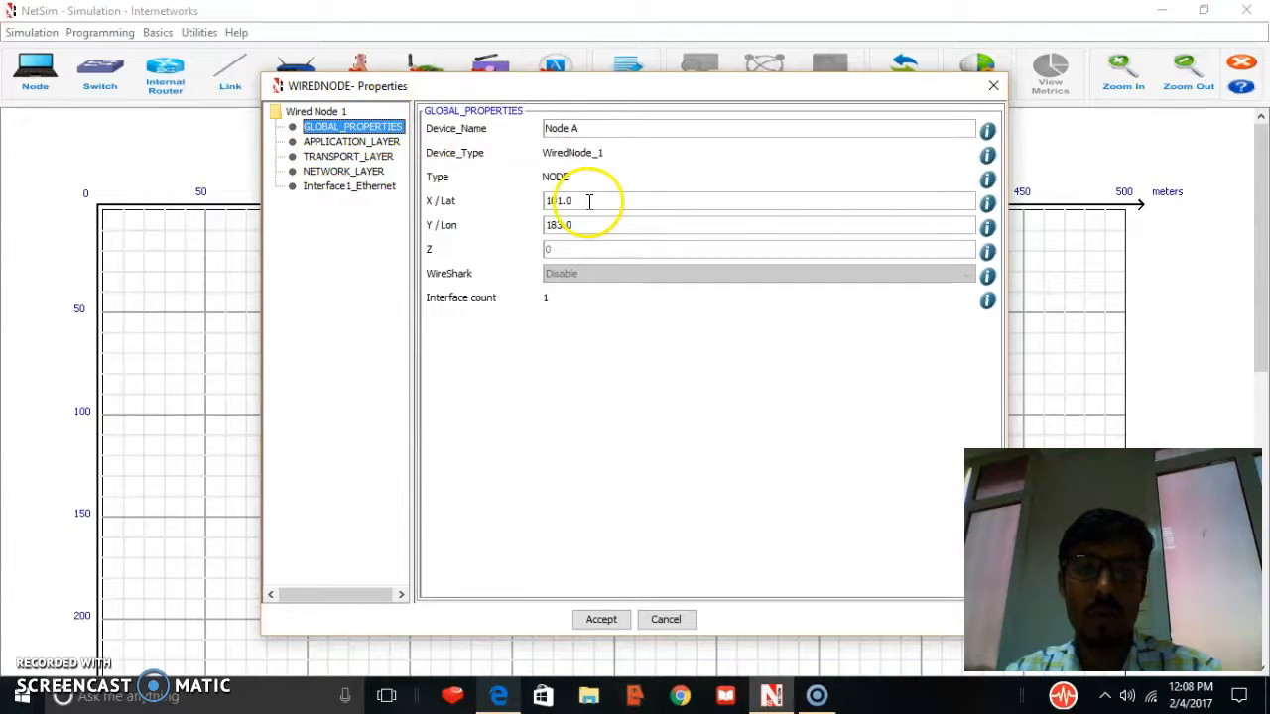
Step: Review Node A's application, transport and network layer settings
click(363, 140)
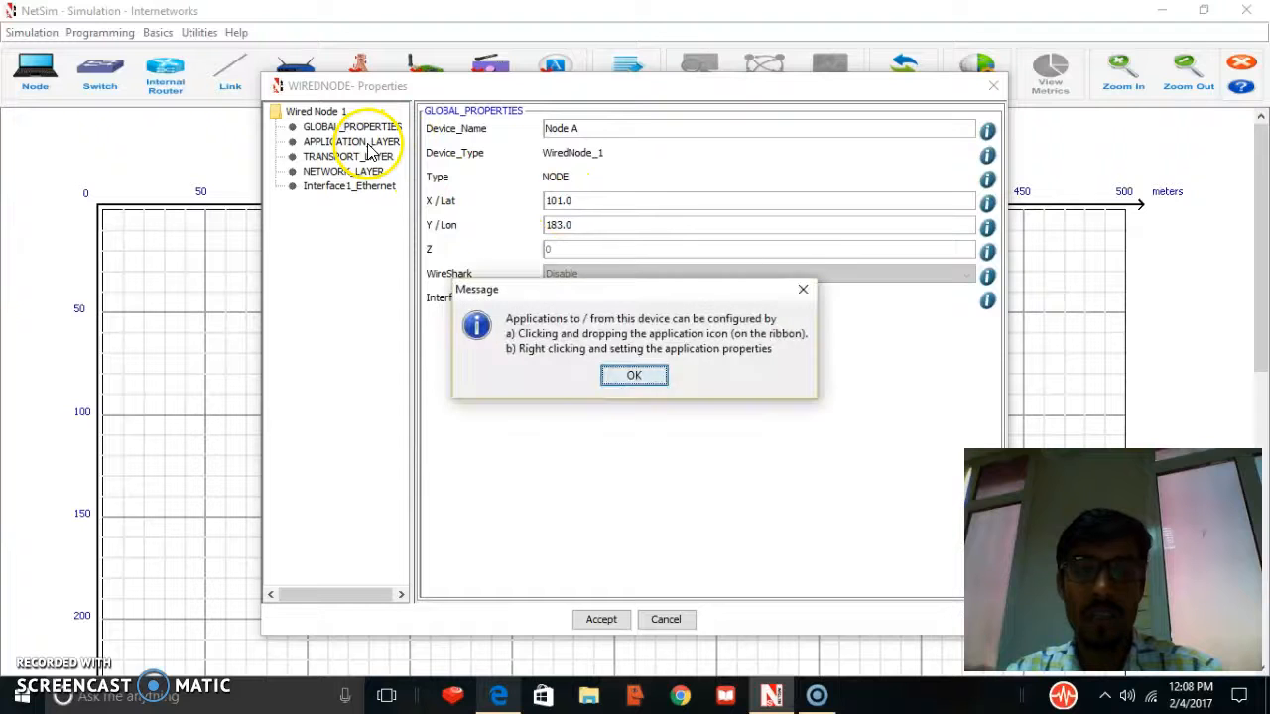
click(640, 376)
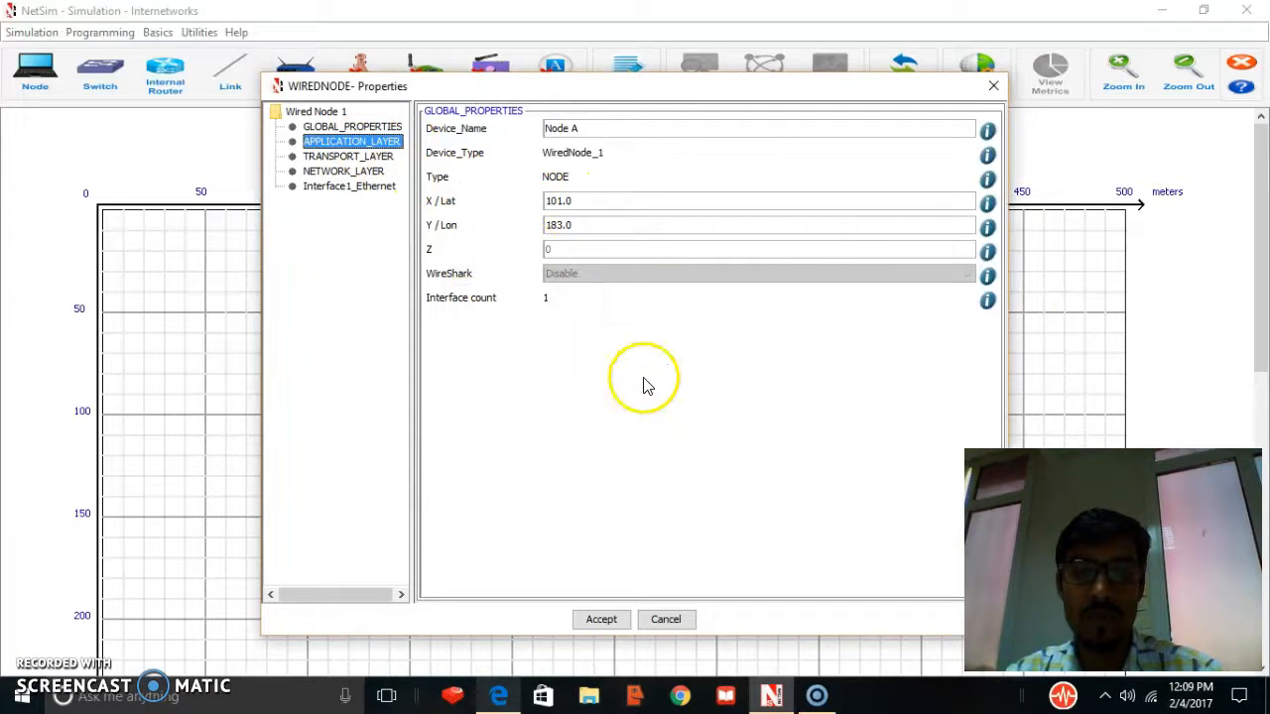
click(357, 156)
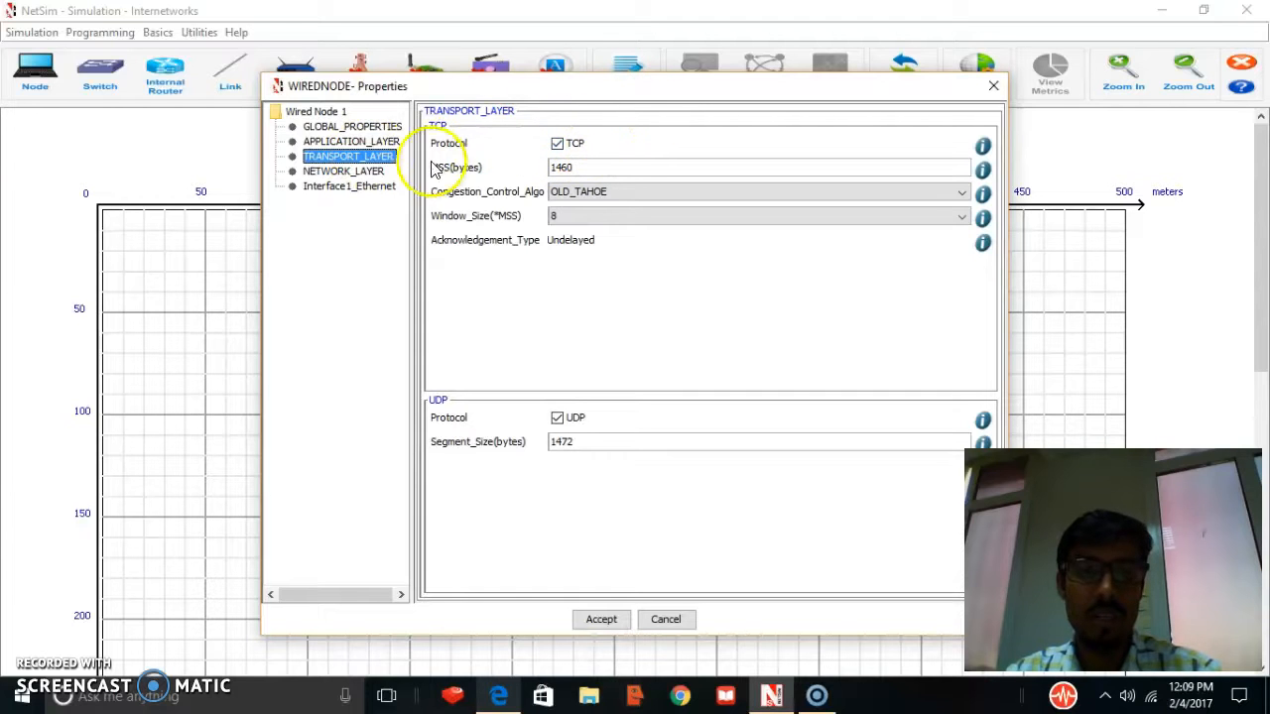
click(365, 171)
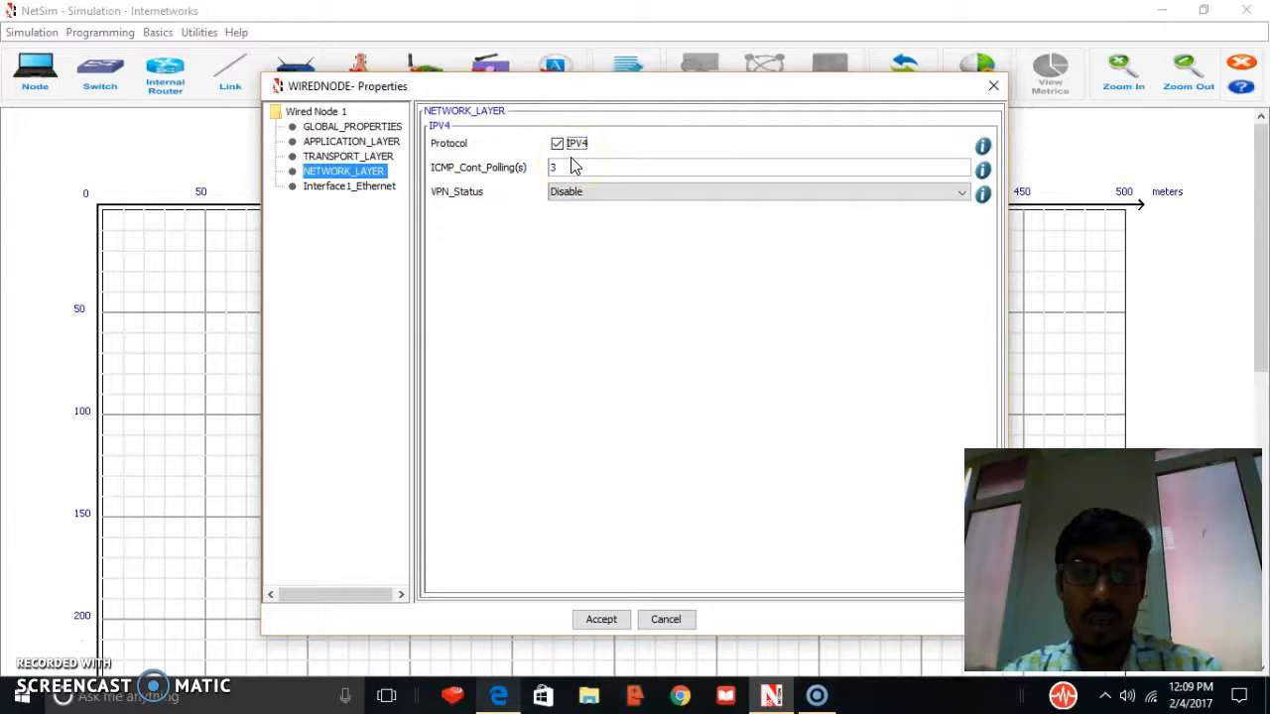
Step: Enter 11.1.1.2 as the IP address of Node A's Ethernet interface and accept the properties
click(353, 186)
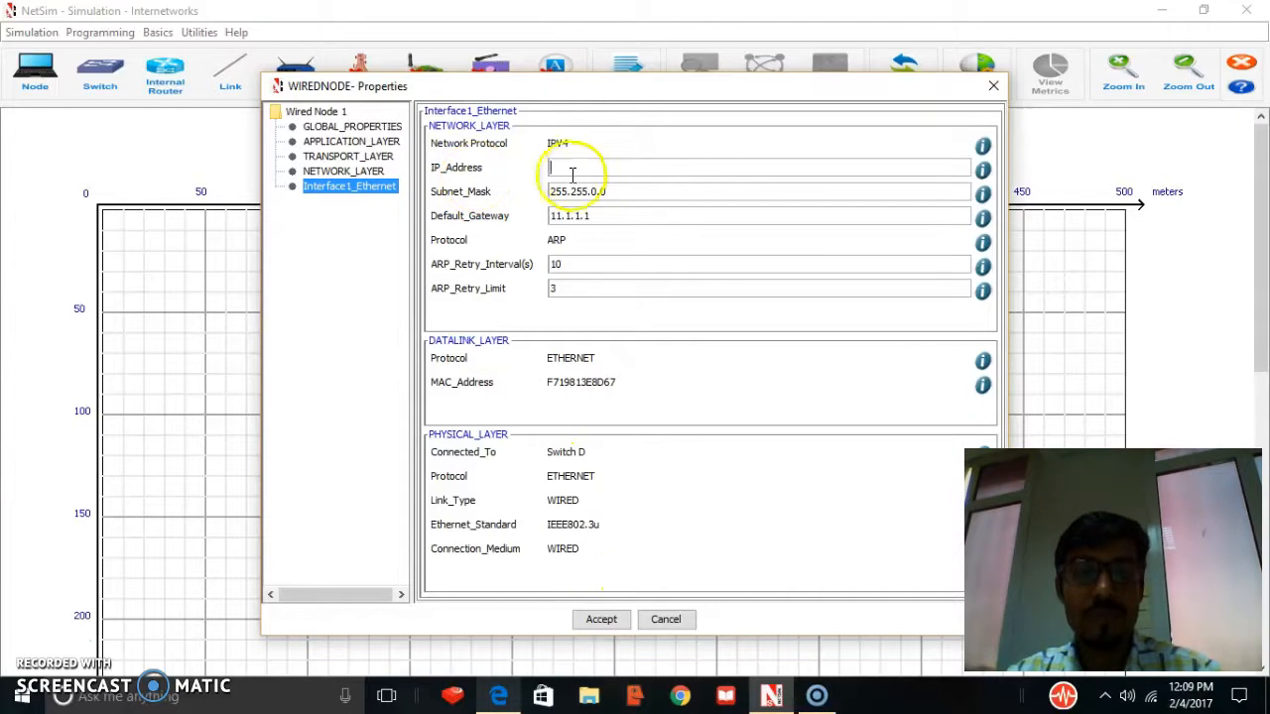
click(561, 191)
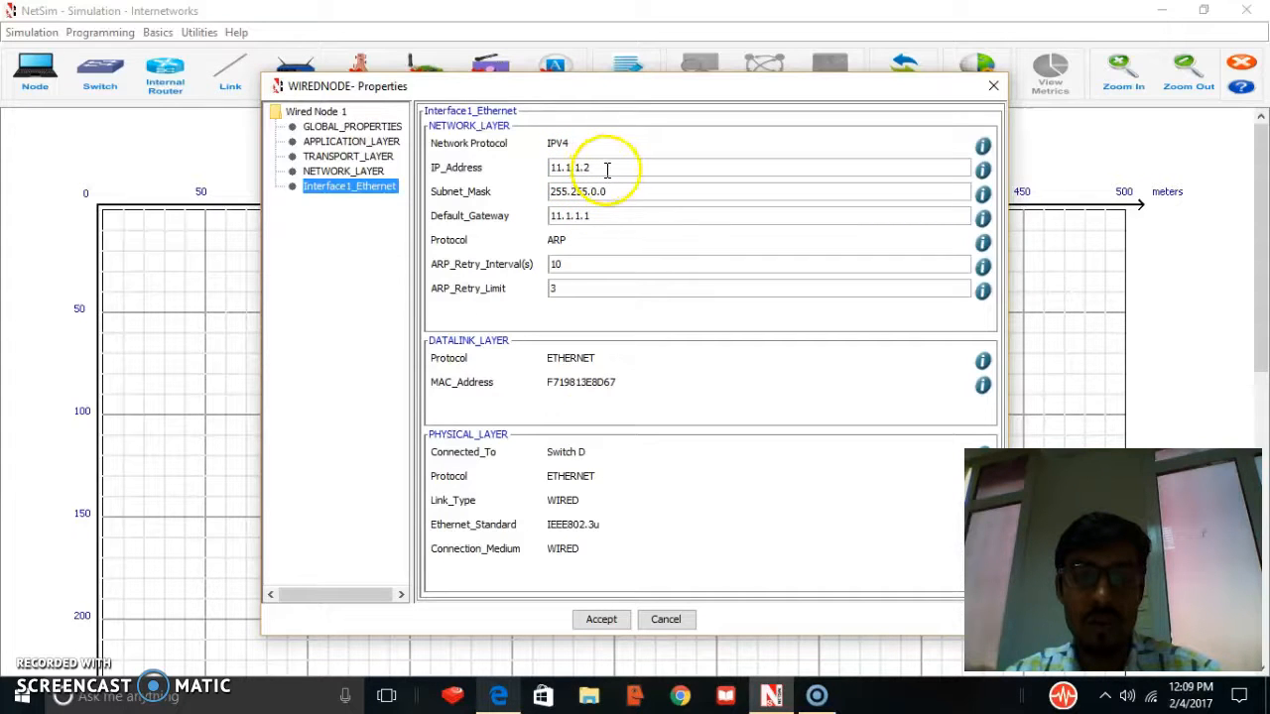
click(601, 620)
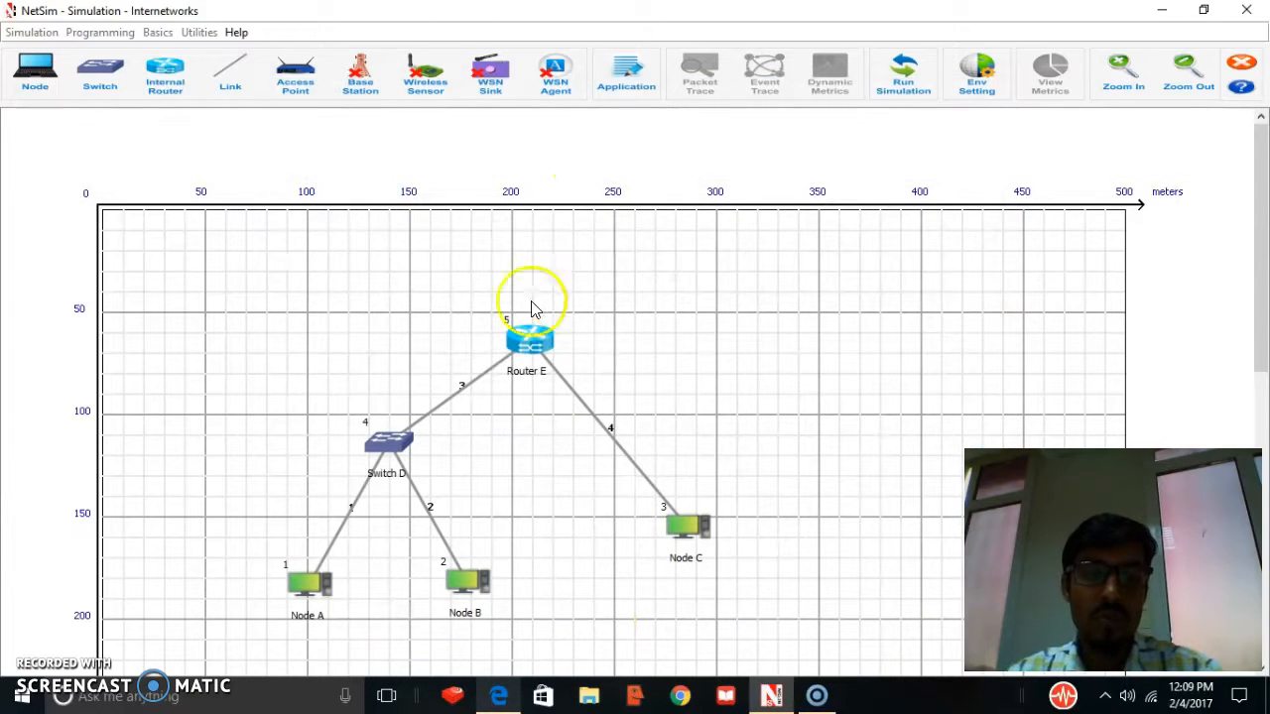
Step: Examine Switch D's global properties and the settings of its three Ethernet interfaces, and close its properties
right_click(388, 452)
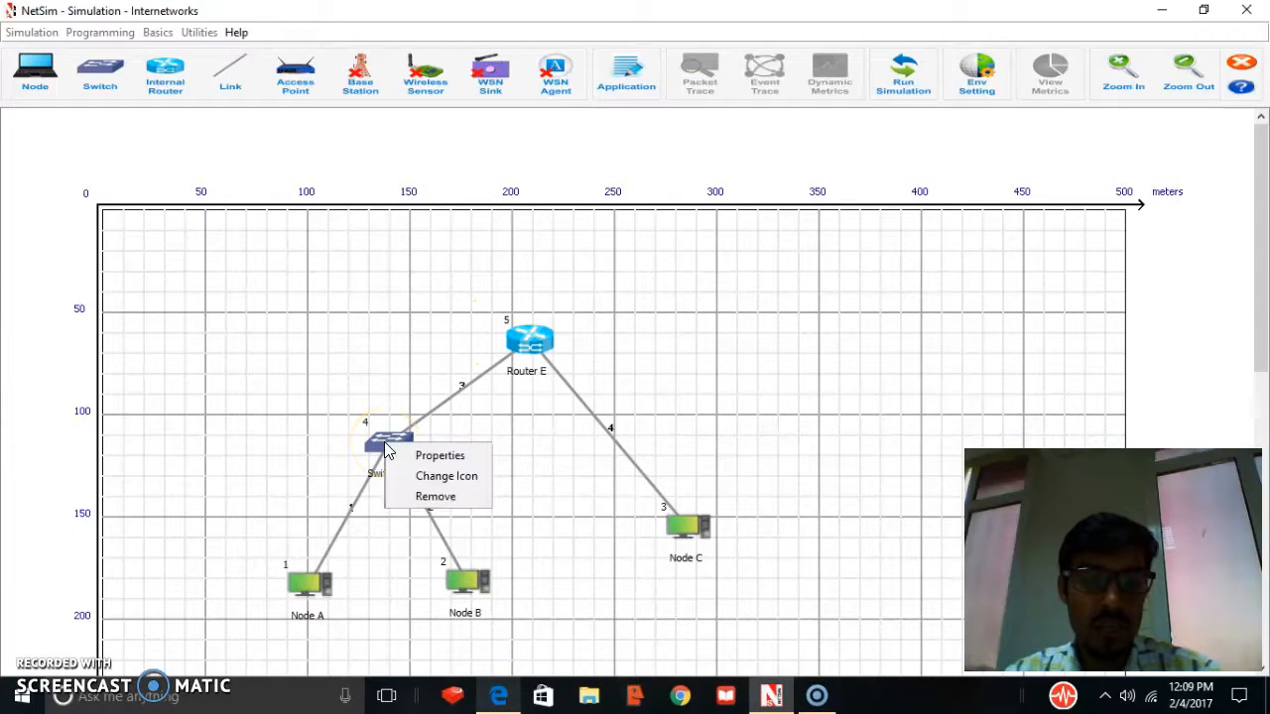
click(418, 453)
click(339, 157)
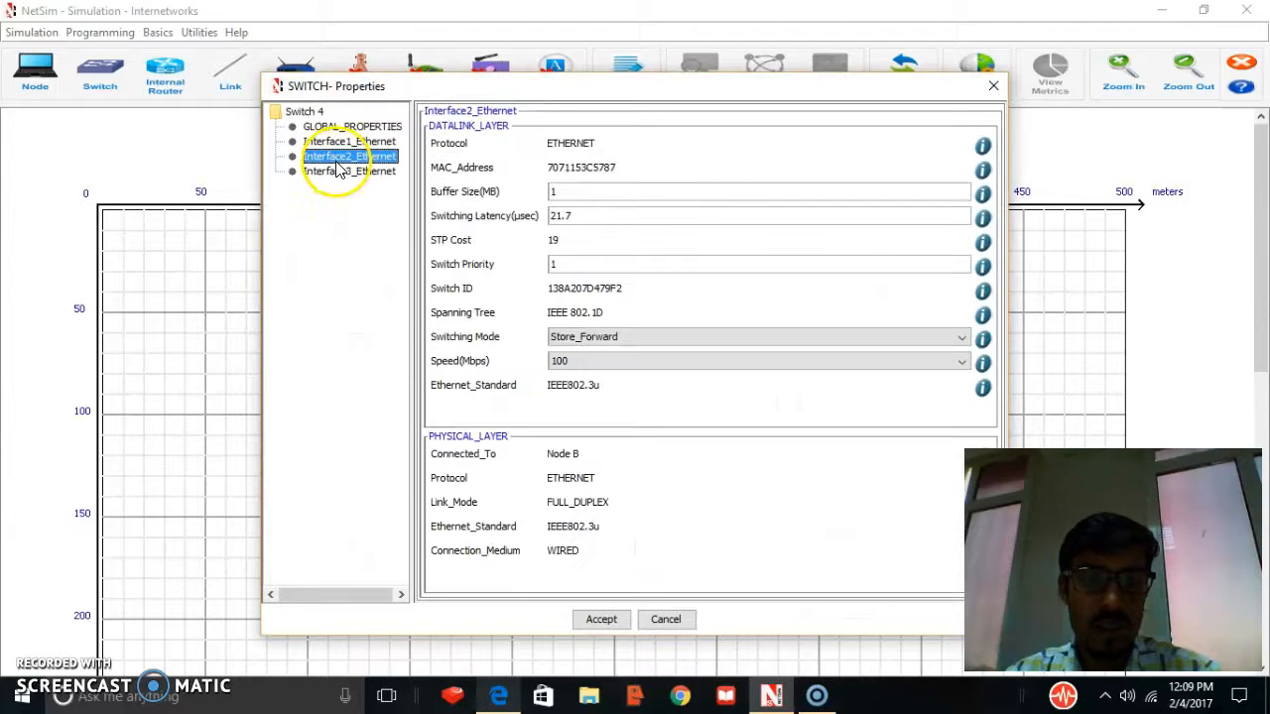
click(337, 142)
click(327, 127)
click(304, 111)
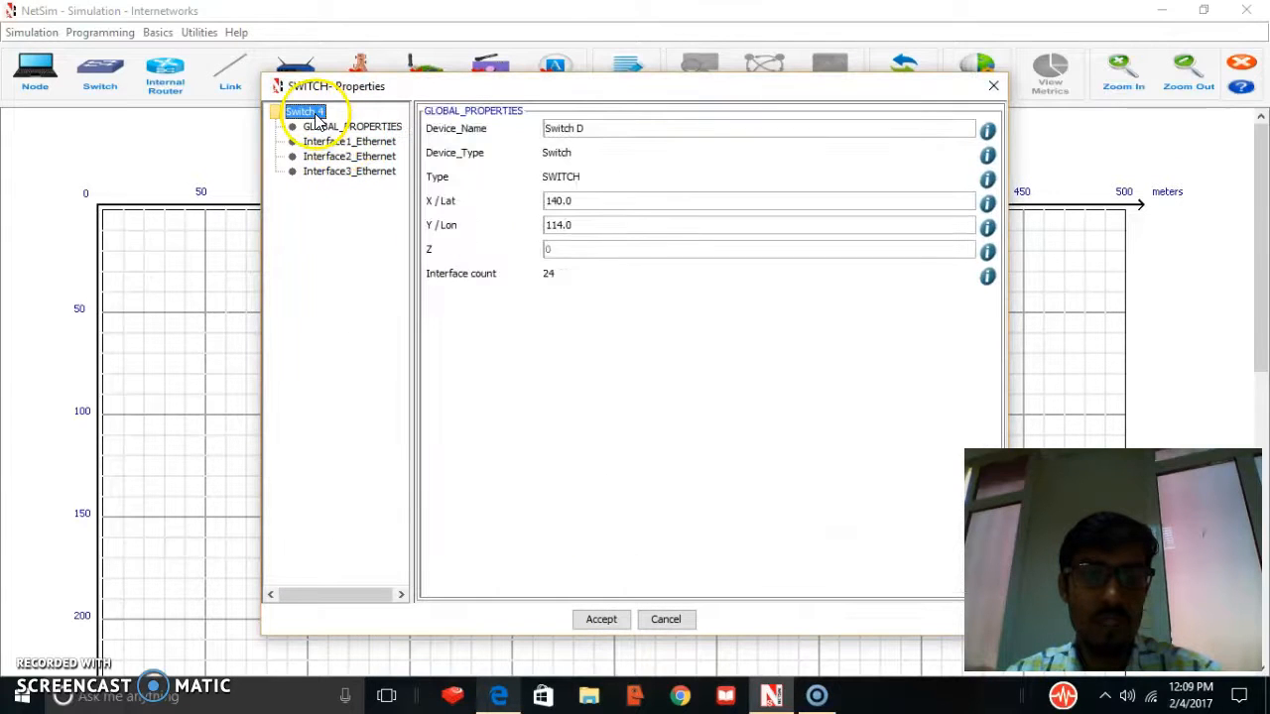
click(342, 127)
click(342, 142)
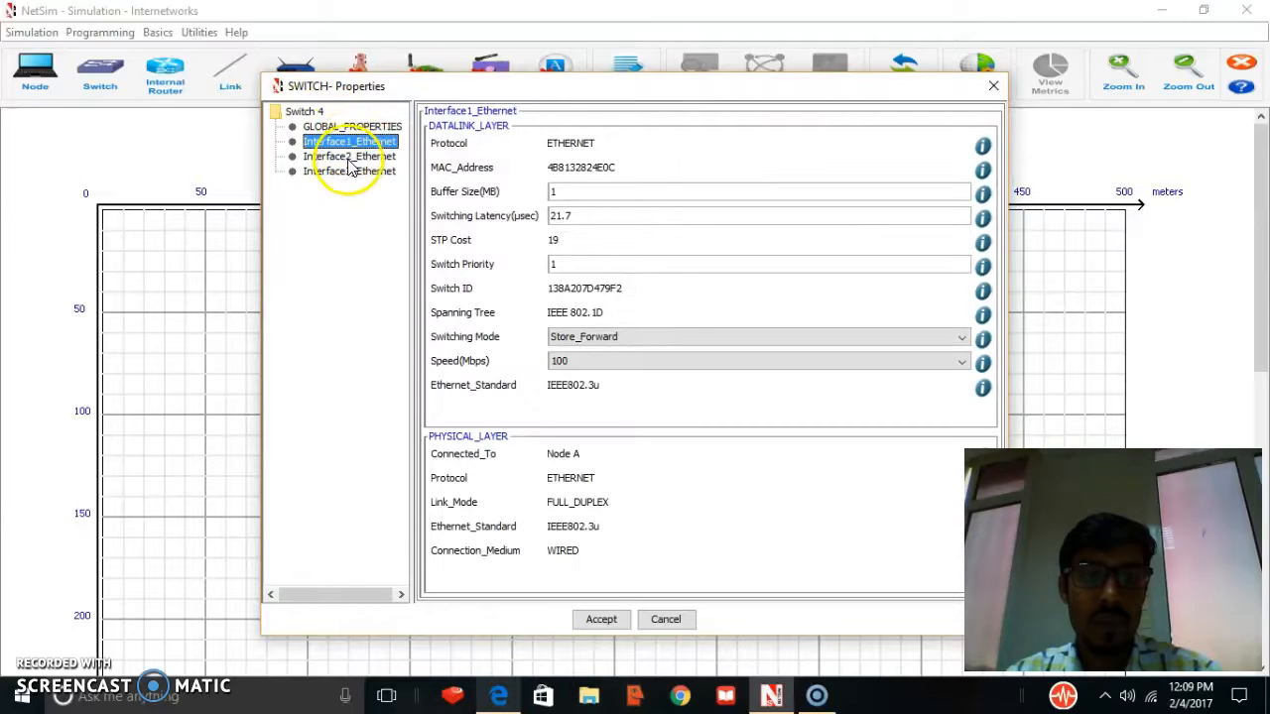
click(350, 156)
click(370, 145)
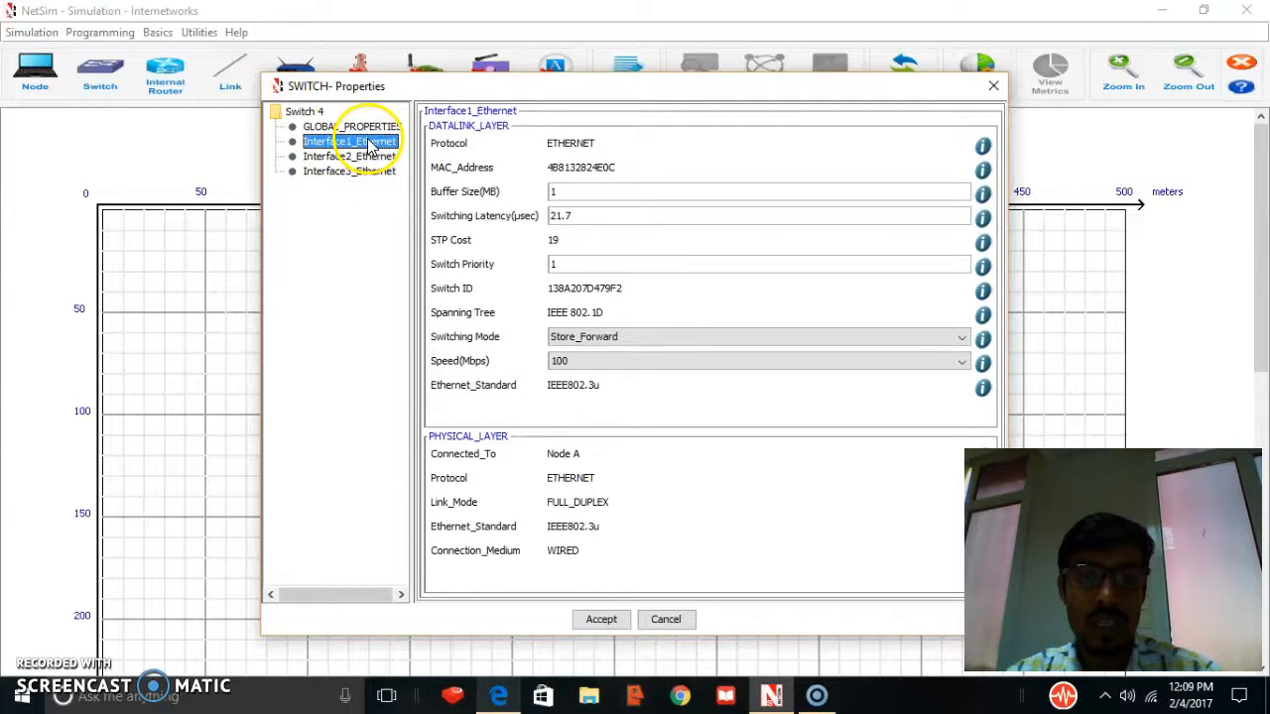
click(357, 158)
click(365, 174)
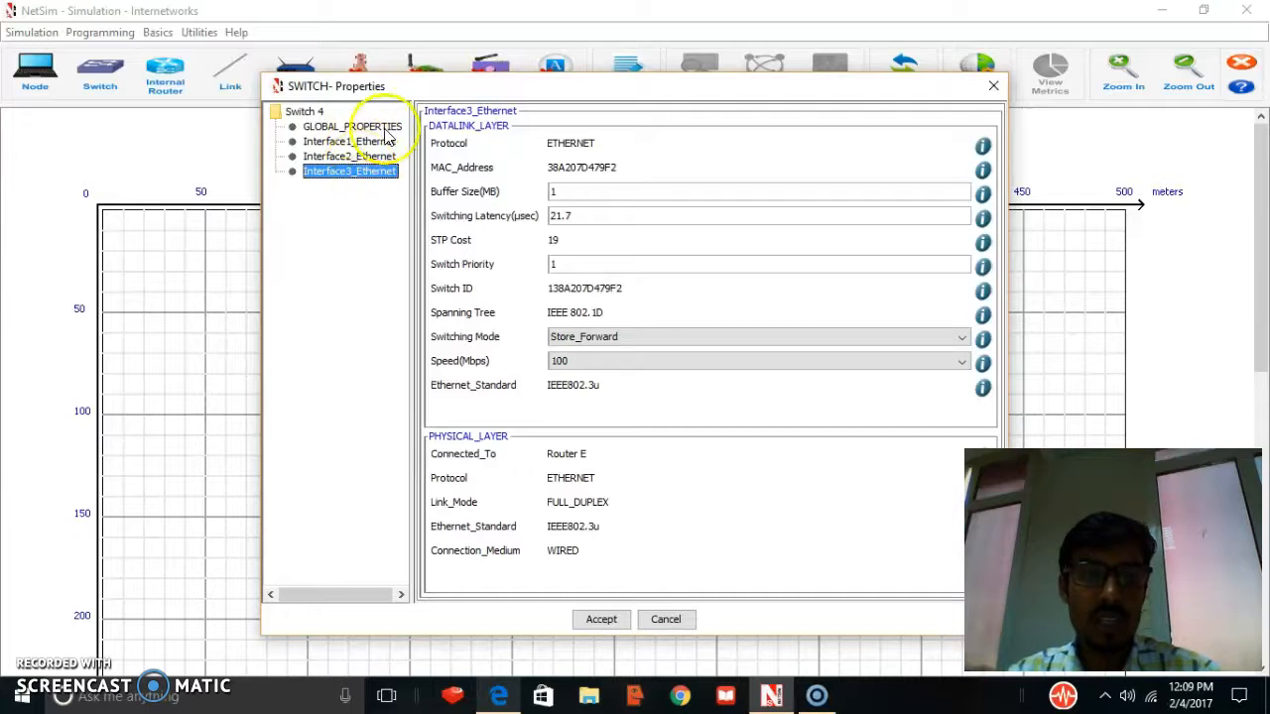
click(993, 86)
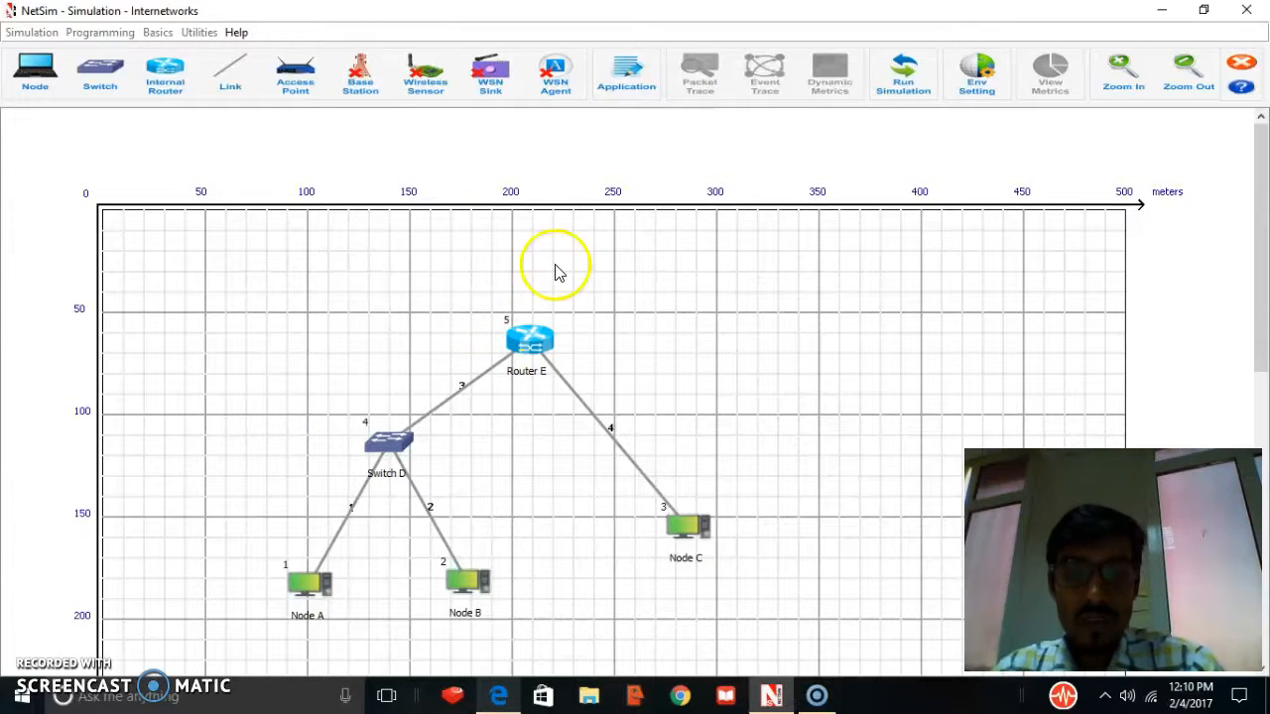
Step: Review Router E's global properties and its application, transport and network layer settings, including the routing protocol
right_click(530, 345)
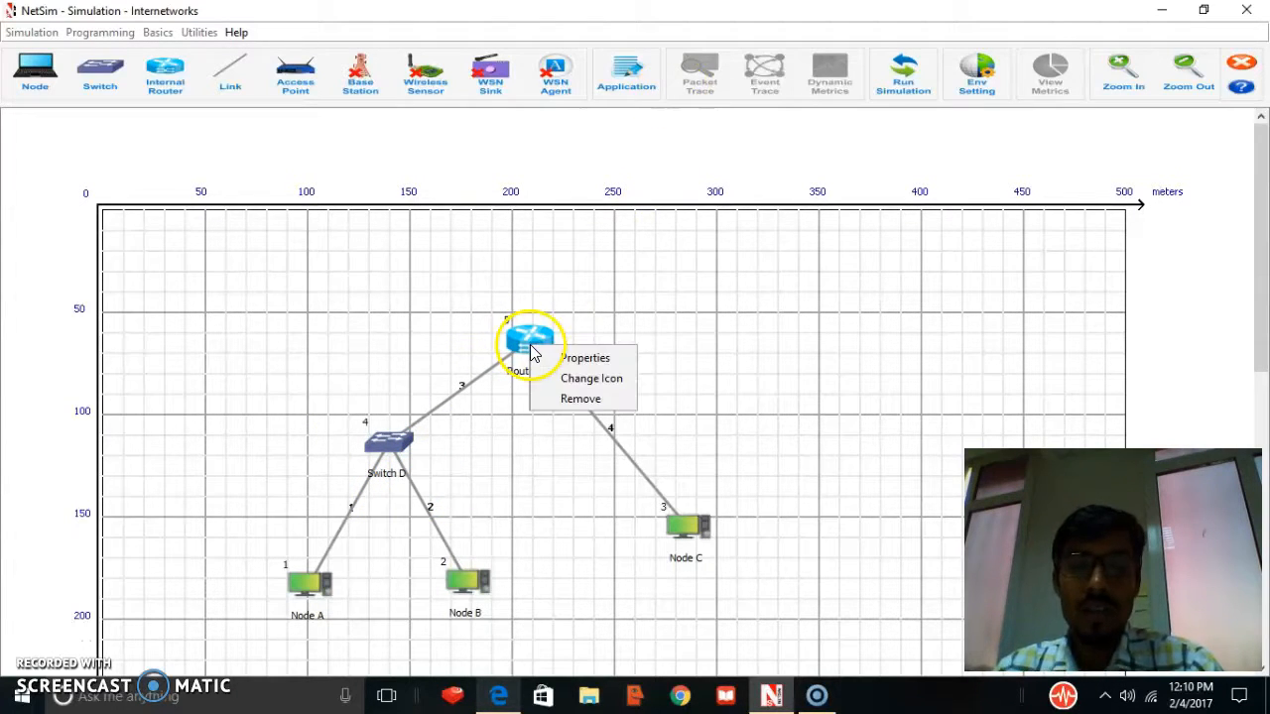
click(583, 359)
click(347, 127)
click(365, 143)
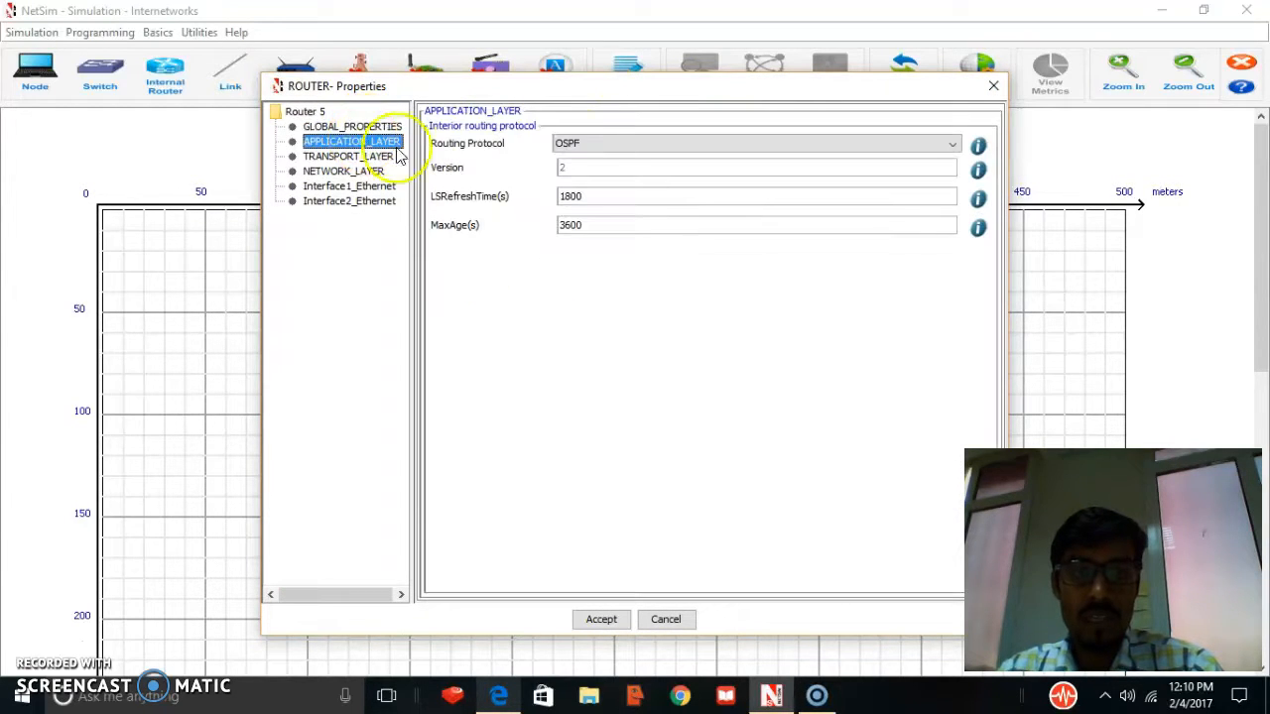
click(585, 145)
click(586, 145)
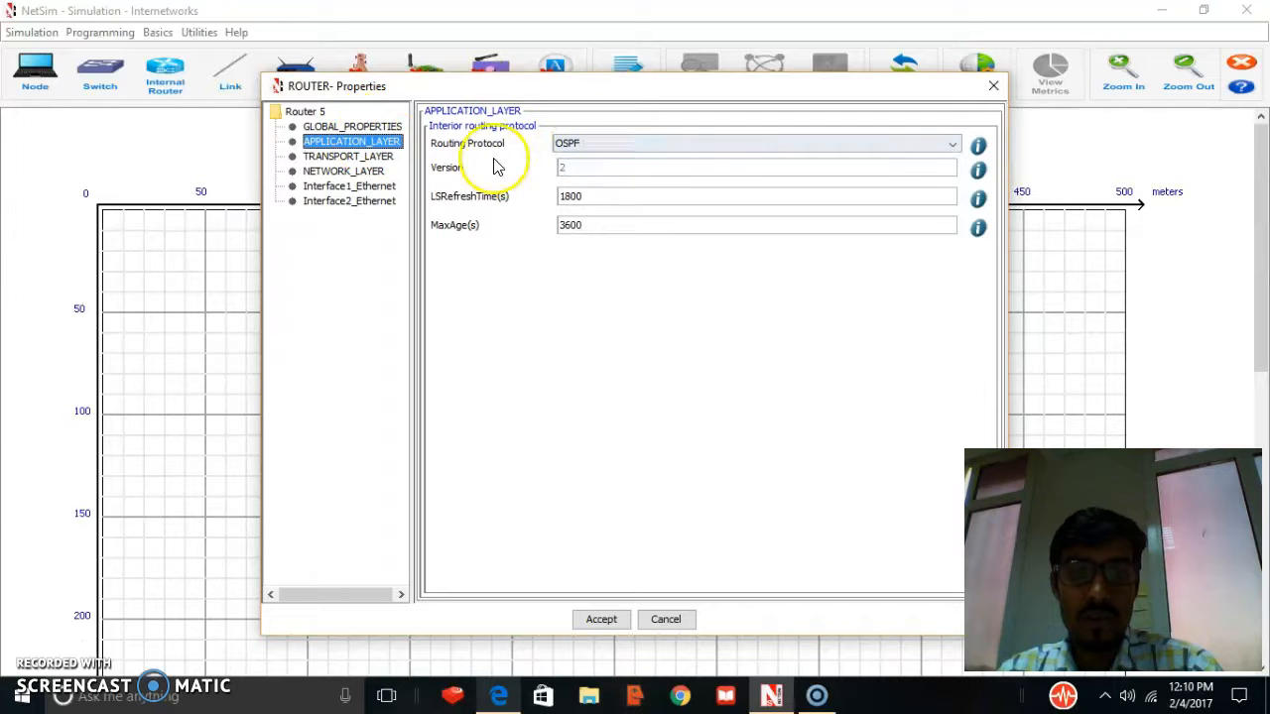
click(347, 157)
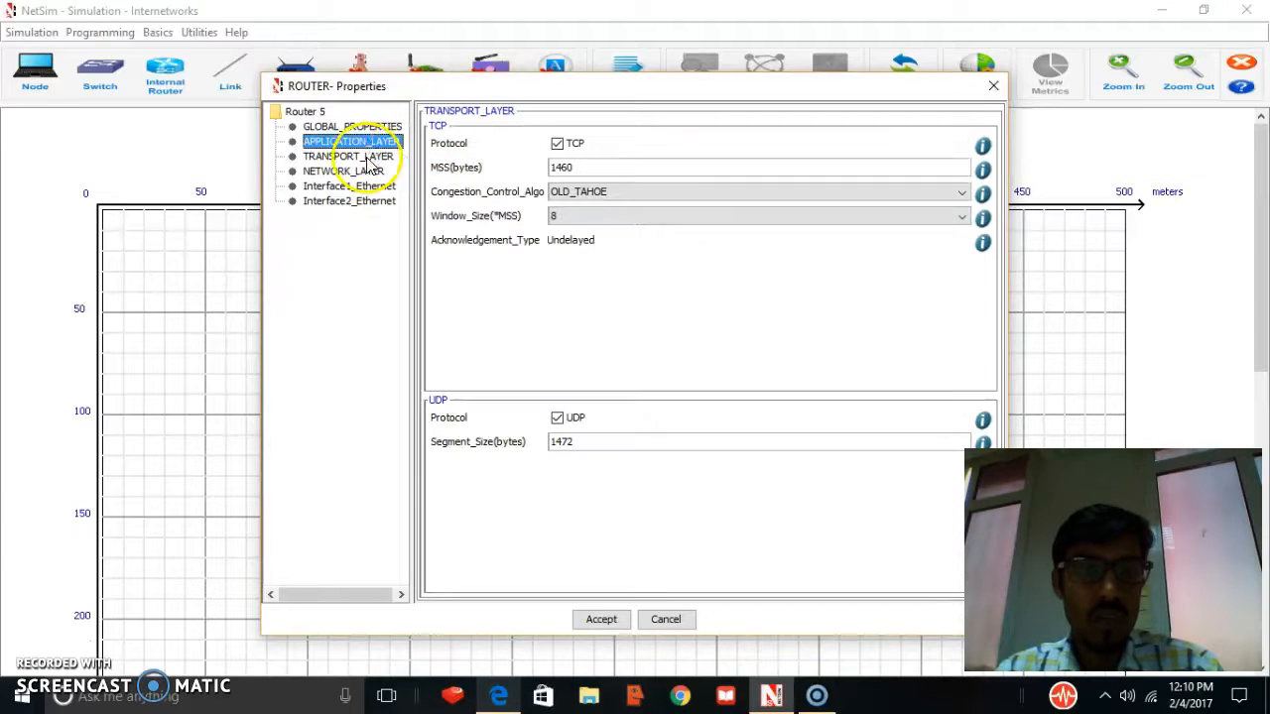
click(360, 172)
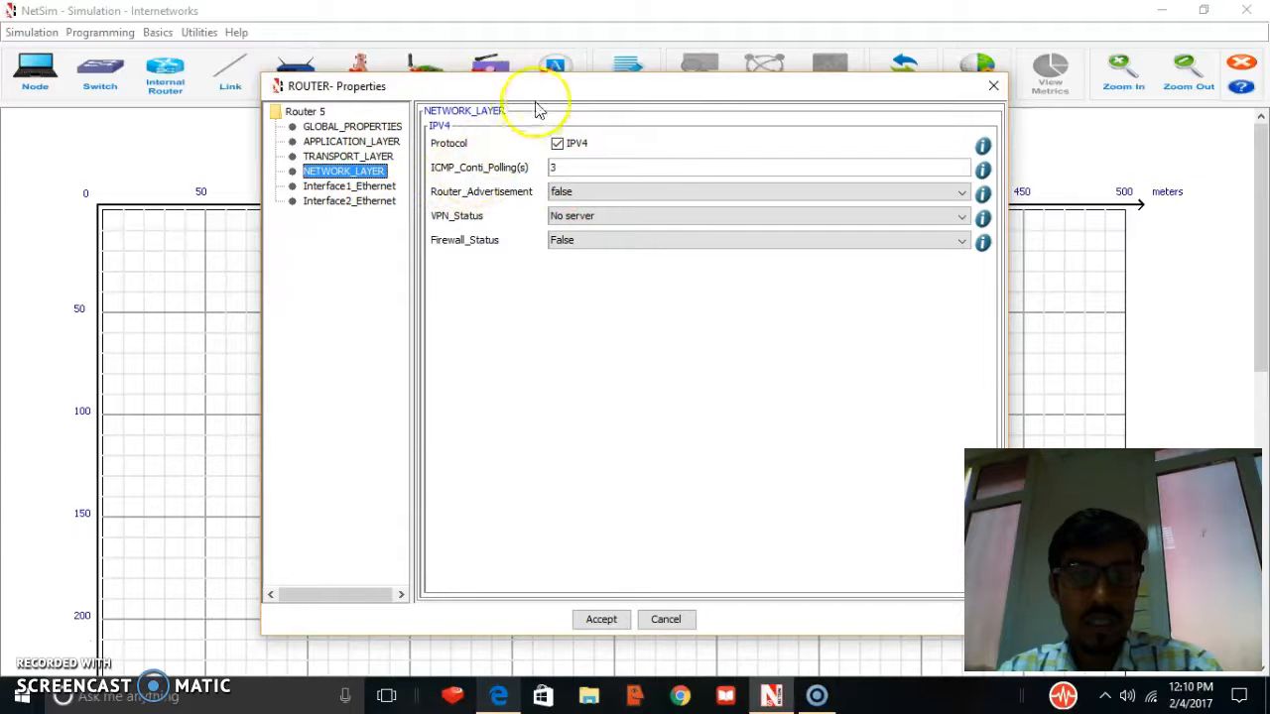
Step: Examine the settings of Router E's two Ethernet interfaces and close its properties
drag(542, 105, 612, 172)
click(773, 238)
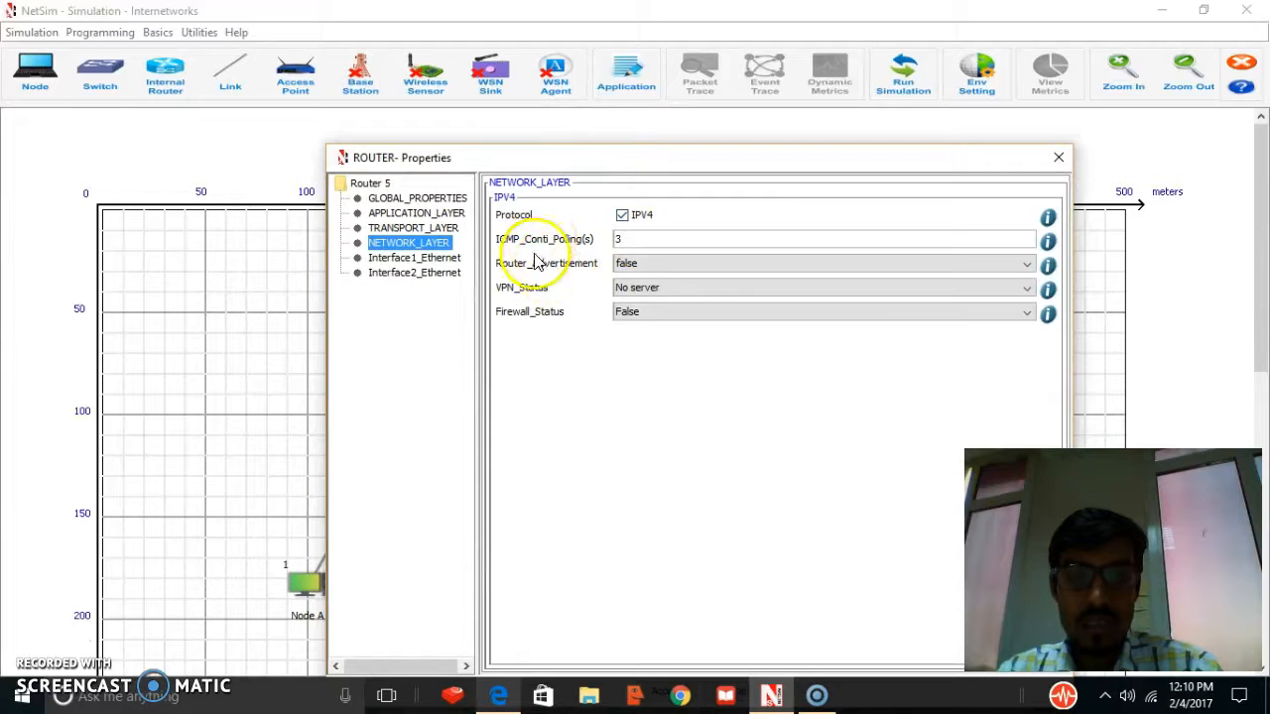
click(411, 257)
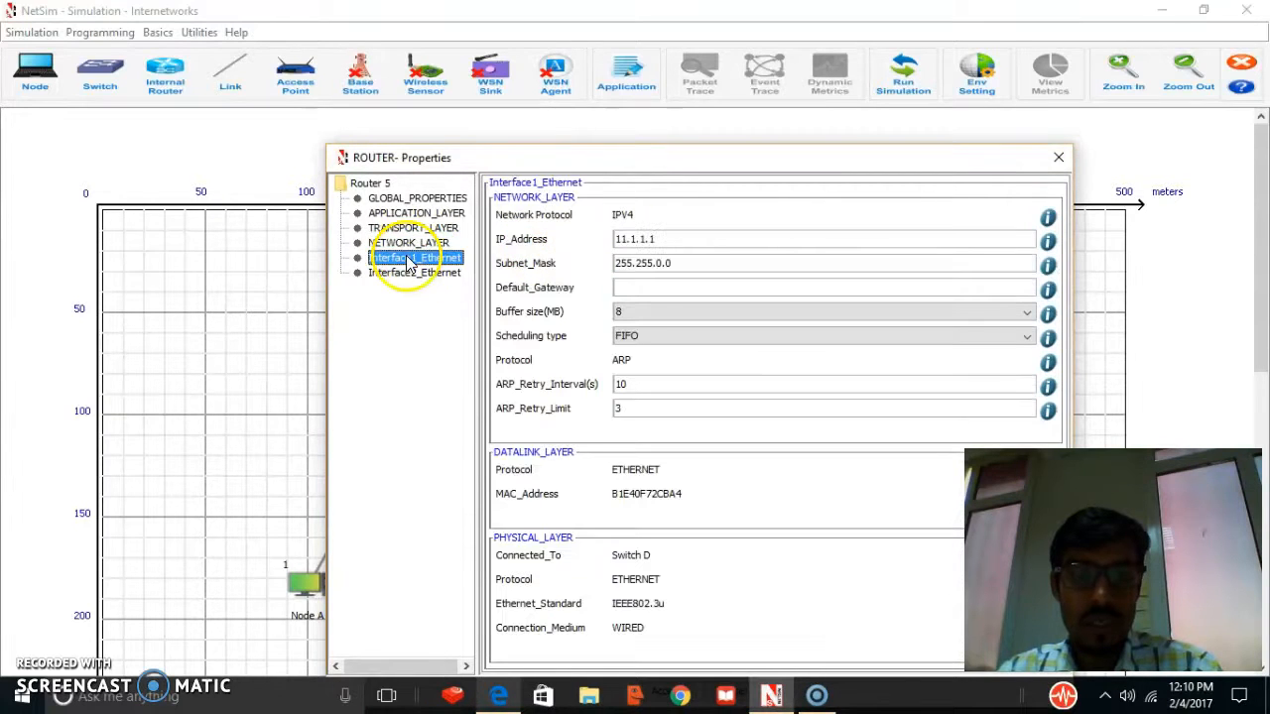
click(433, 273)
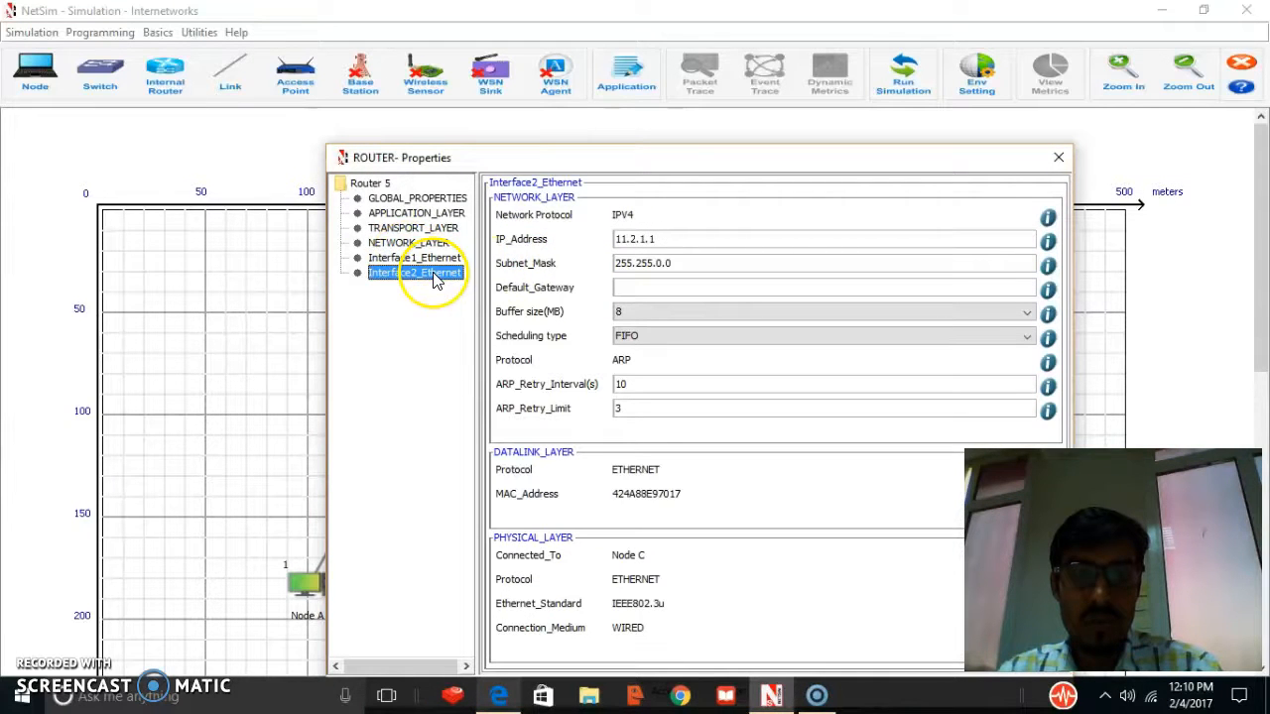
click(1058, 157)
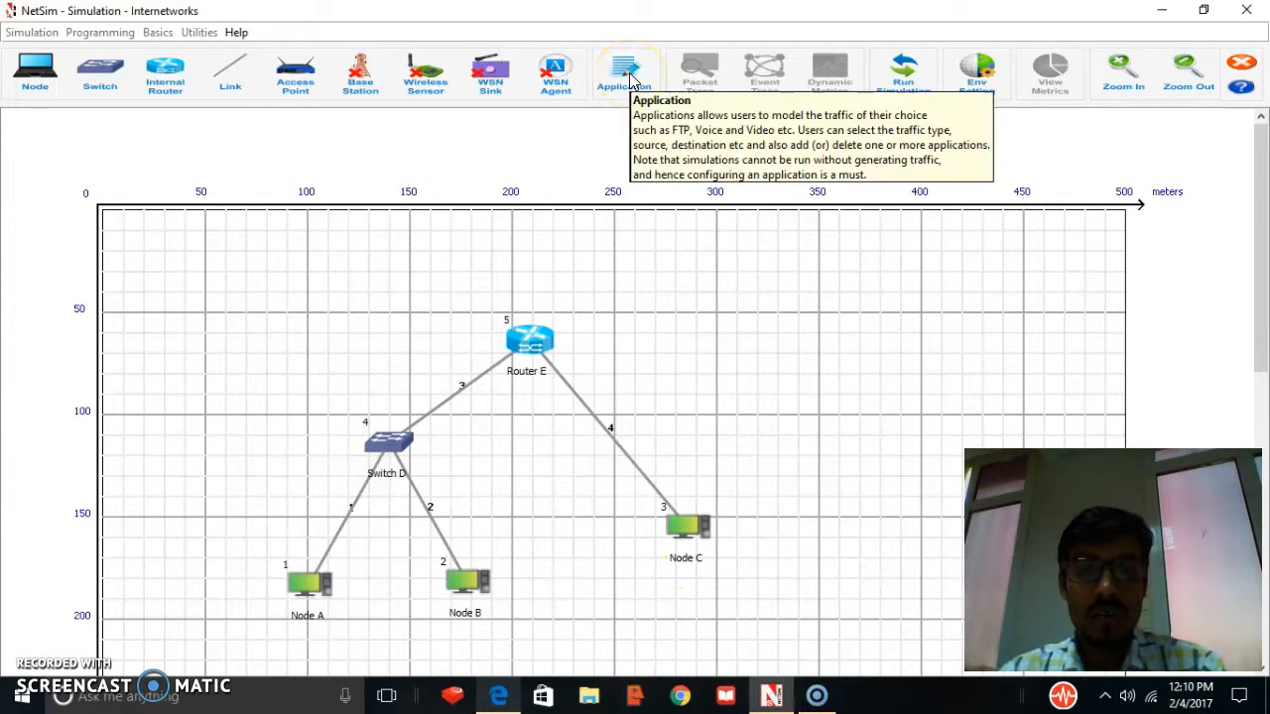
Step: Add an Application above the network grid and open its properties
drag(629, 80, 556, 149)
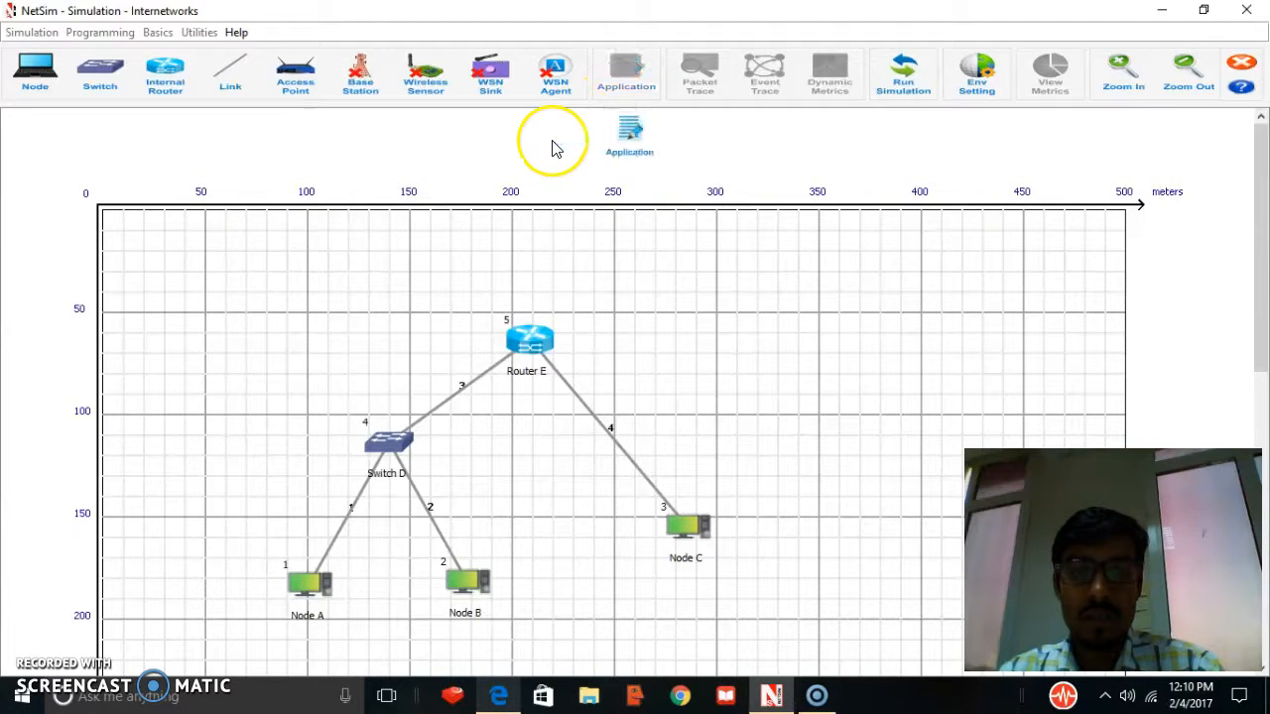
right_click(635, 139)
click(682, 140)
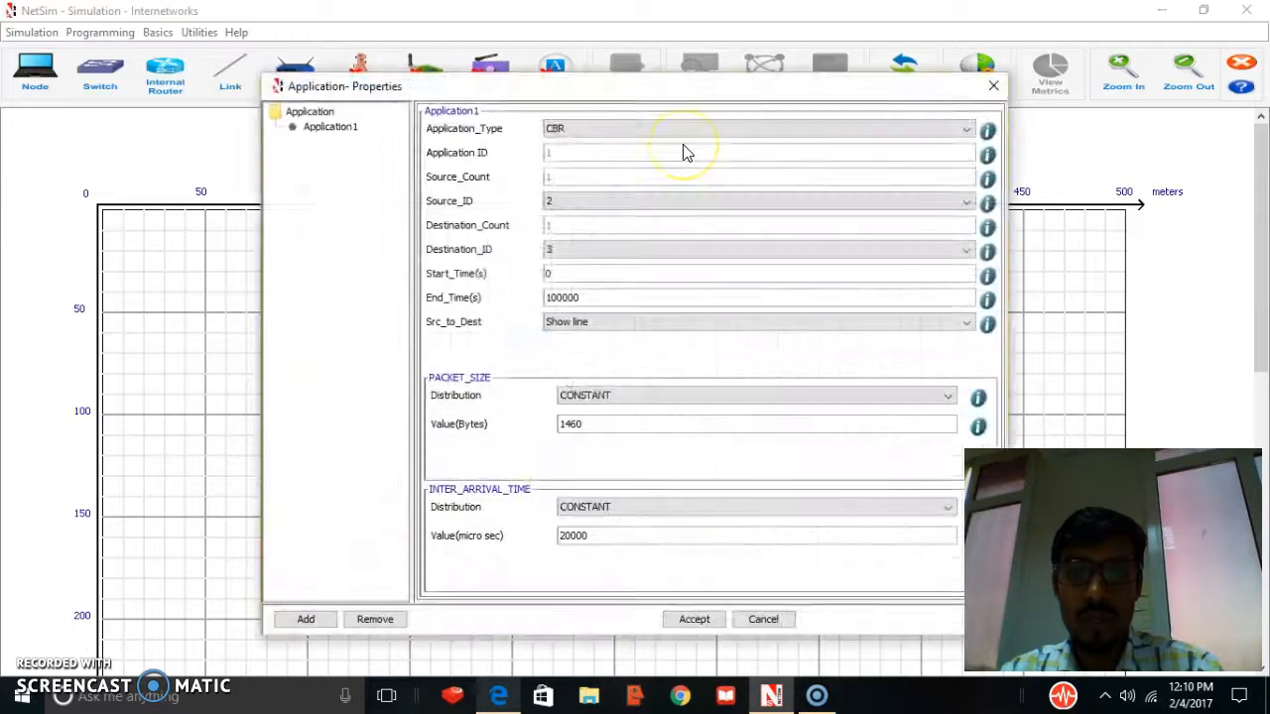
Step: Review the available application types for Application1, leaving CBR selected
click(567, 129)
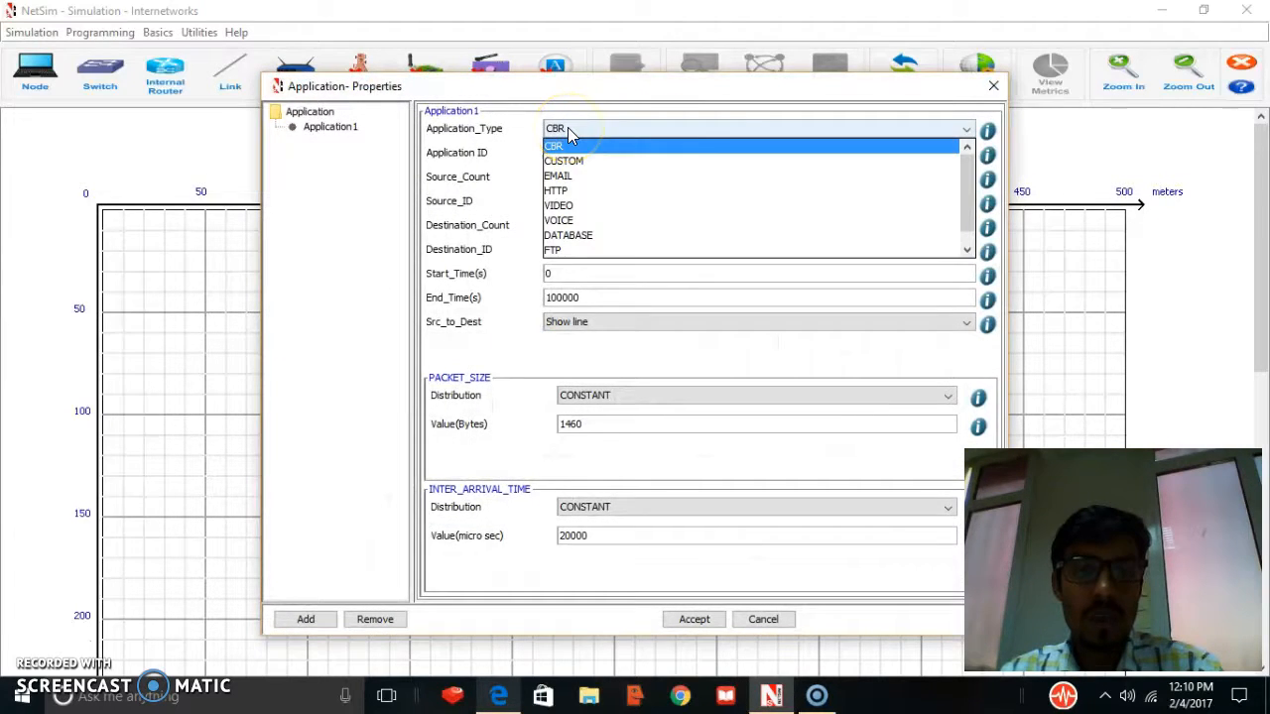
click(567, 127)
click(569, 126)
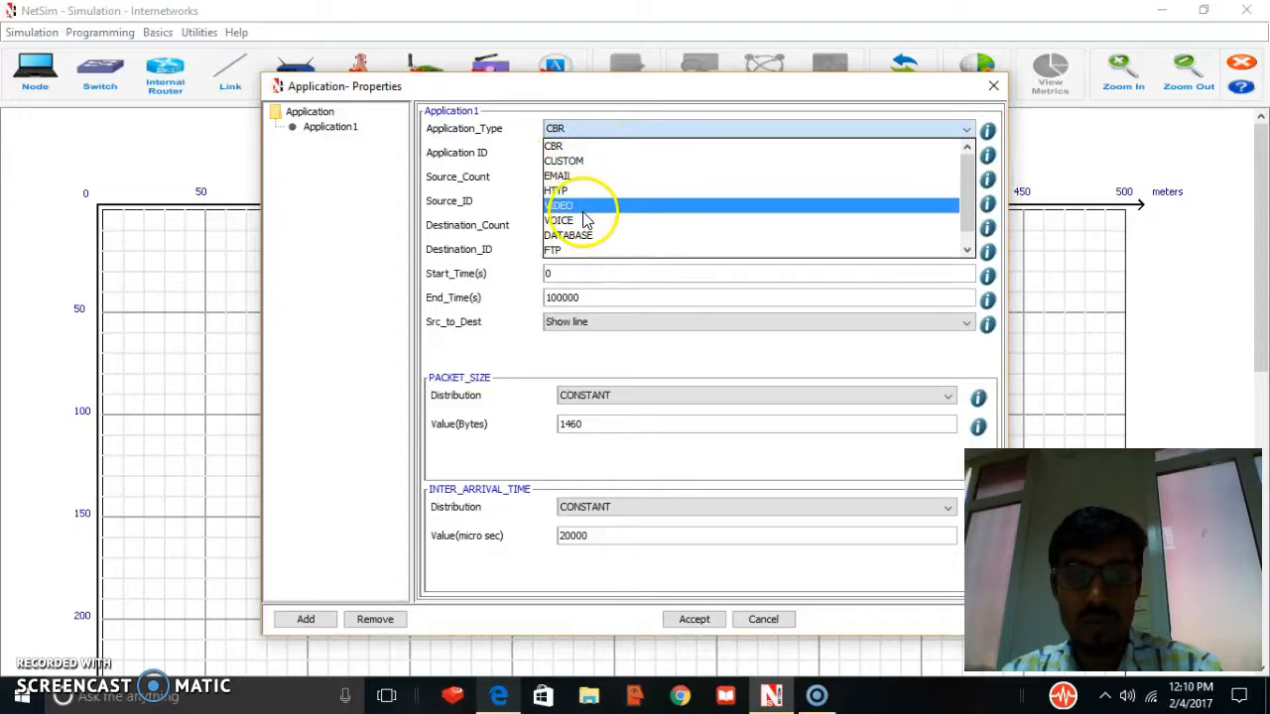
click(515, 112)
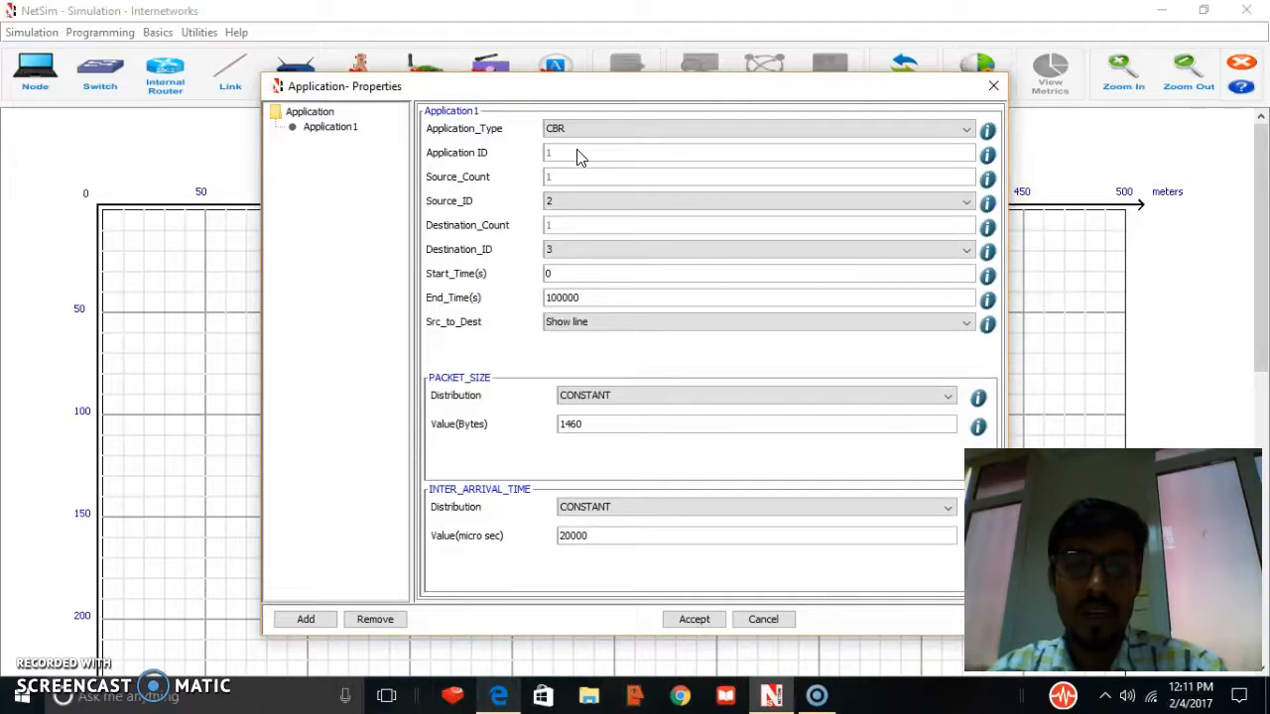
Step: Set the source ID of the CBR application to 1 and accept its properties
click(584, 209)
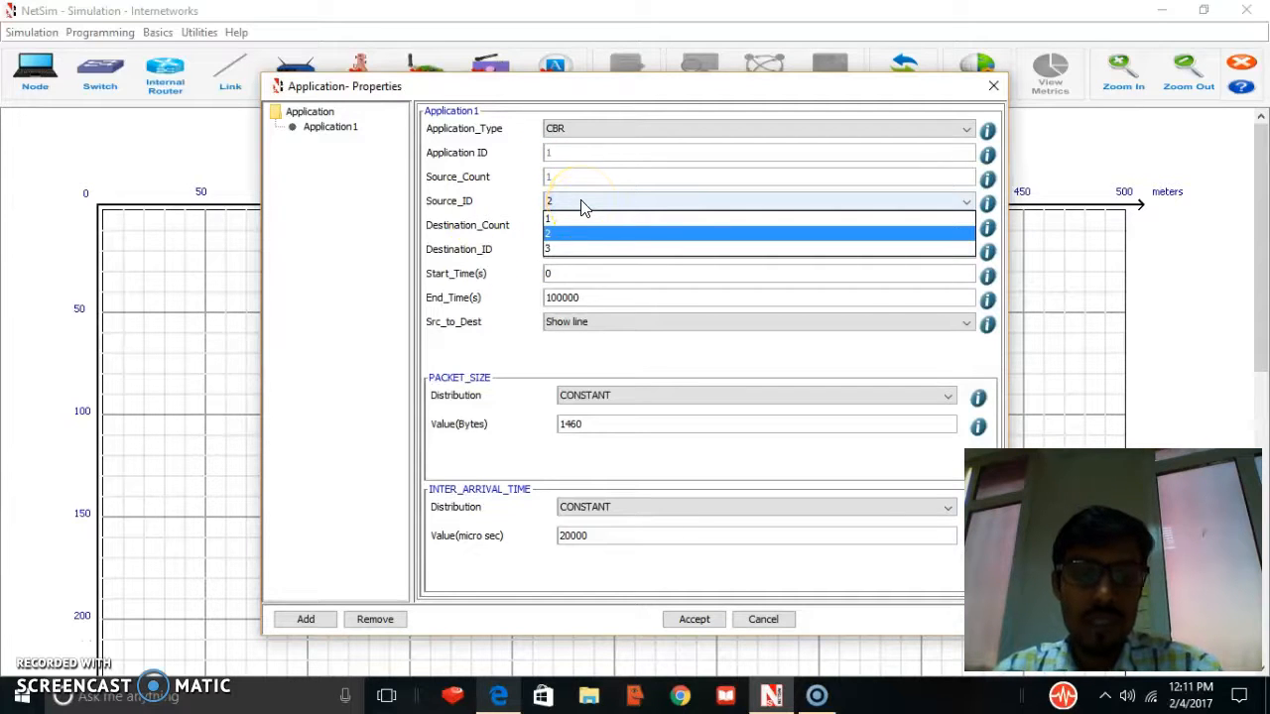
click(575, 218)
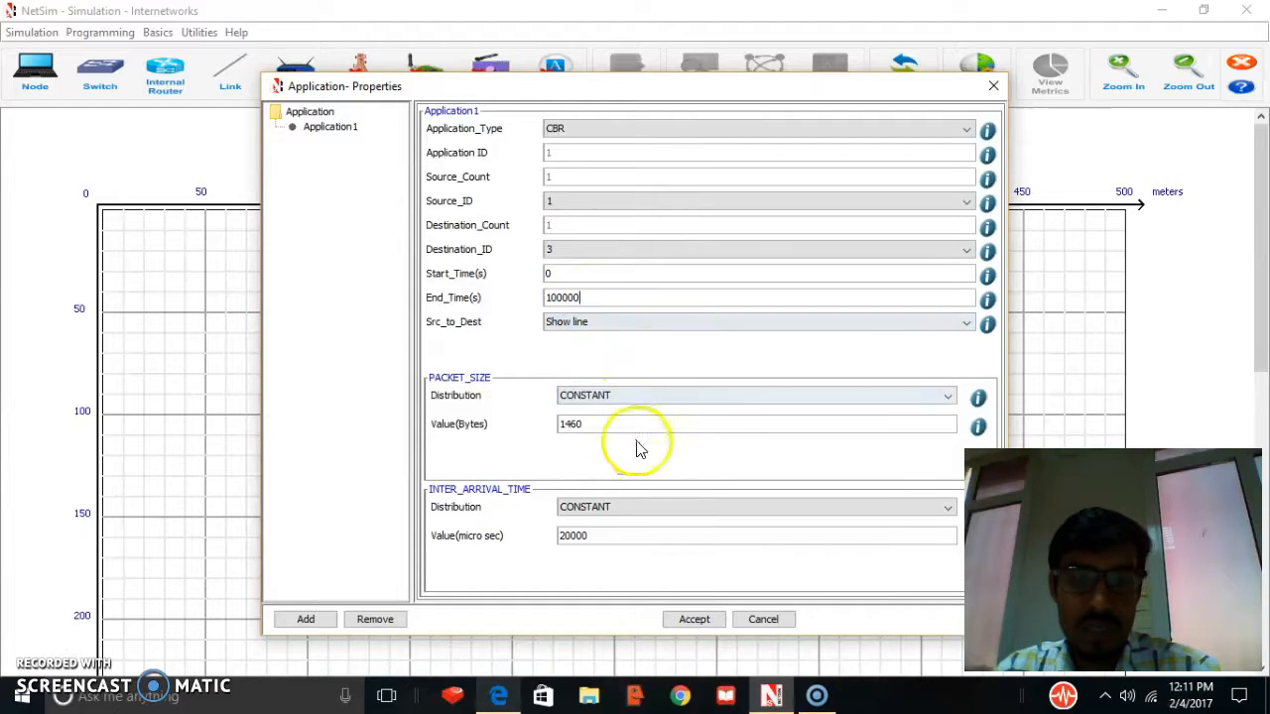
click(694, 620)
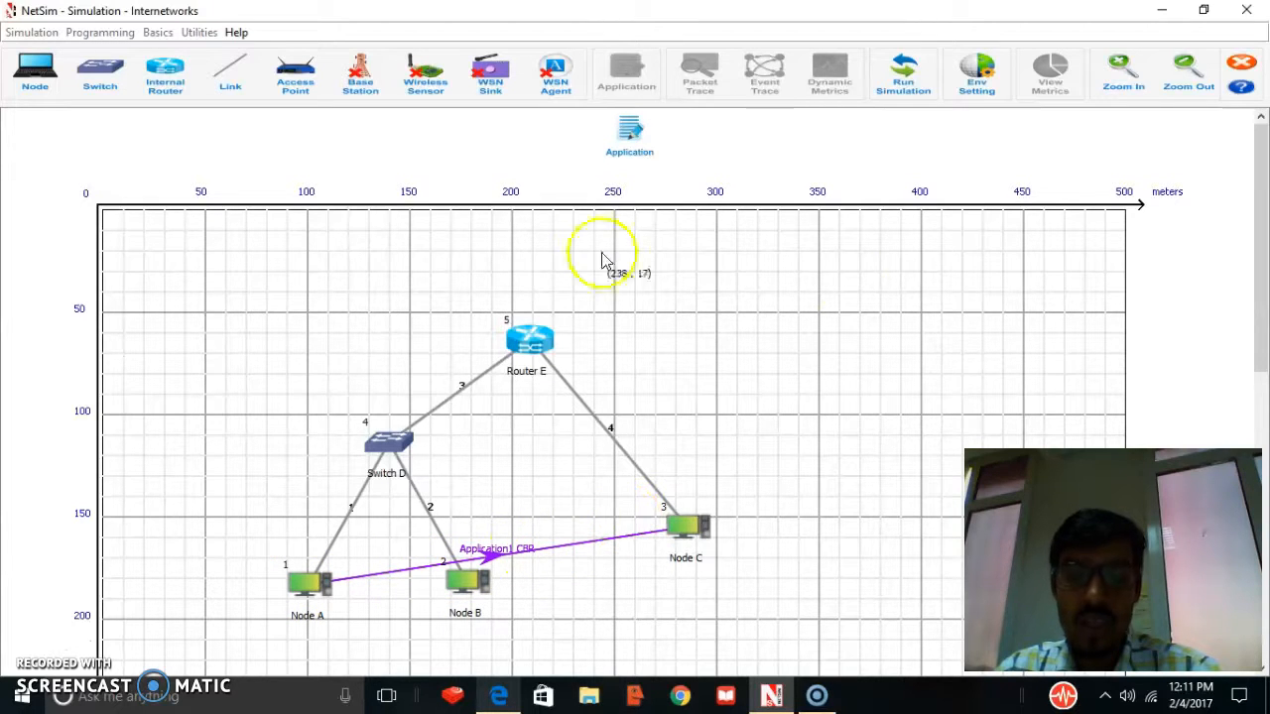
Step: Run the simulation for 100 s with packet animation recording
click(903, 77)
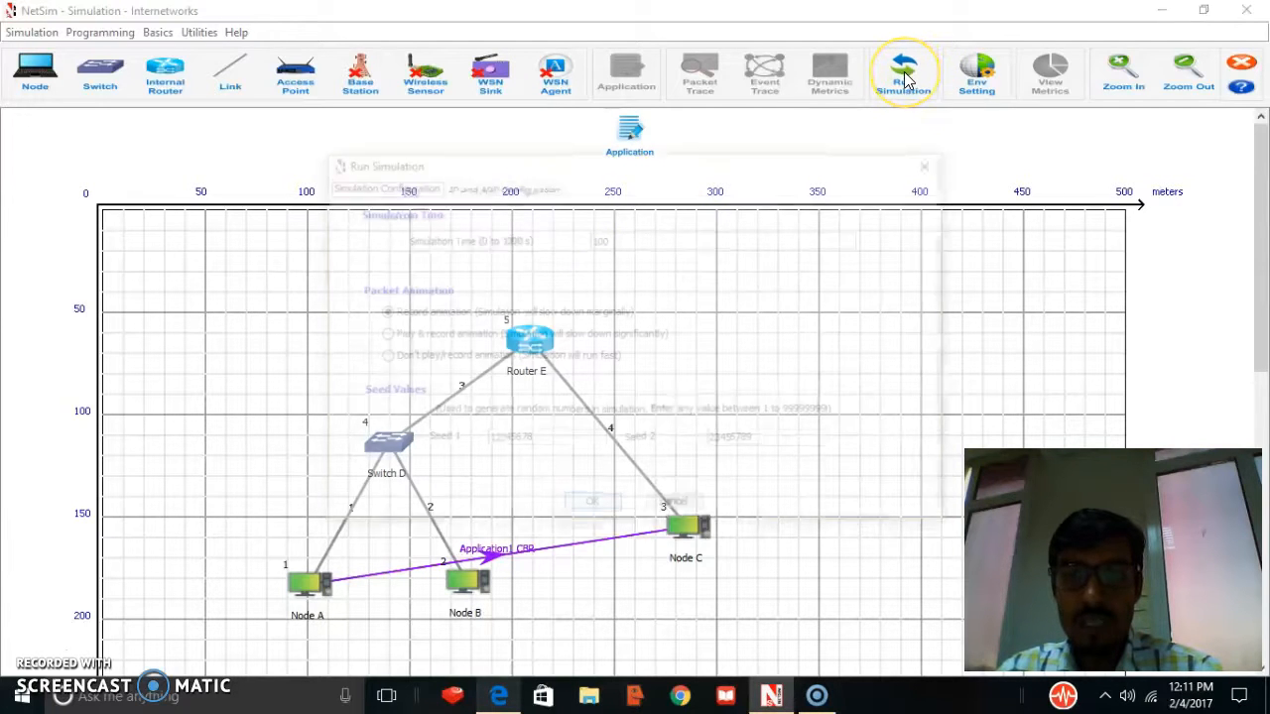
click(593, 506)
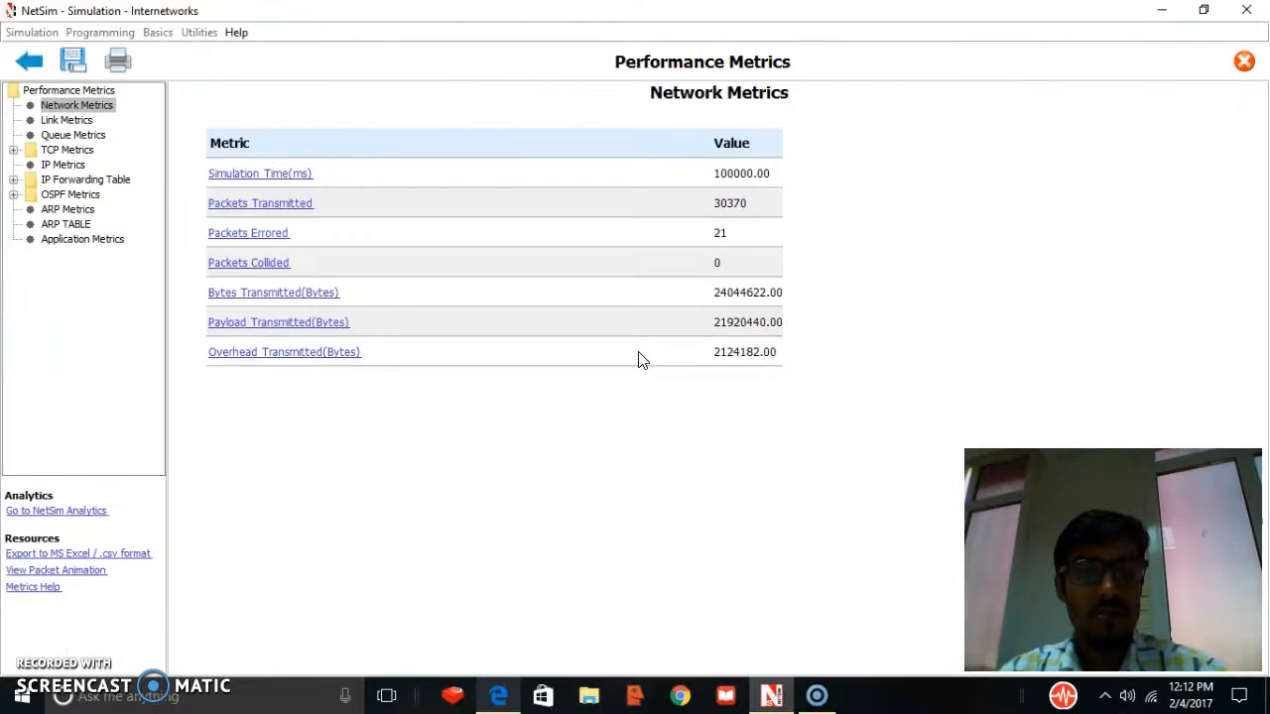
Step: Read the definitions of the network metrics: simulation time, packets transmitted, packets collided, bytes transmitted and overhead transmitted
click(315, 178)
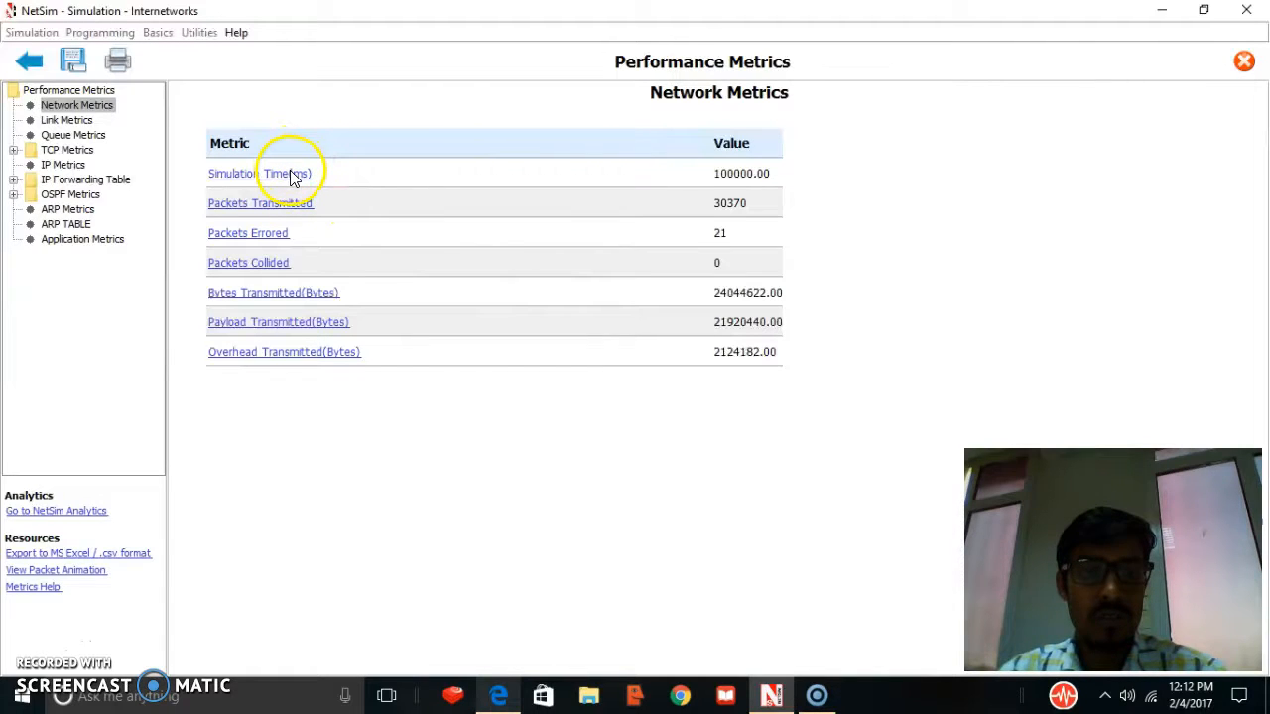
click(293, 178)
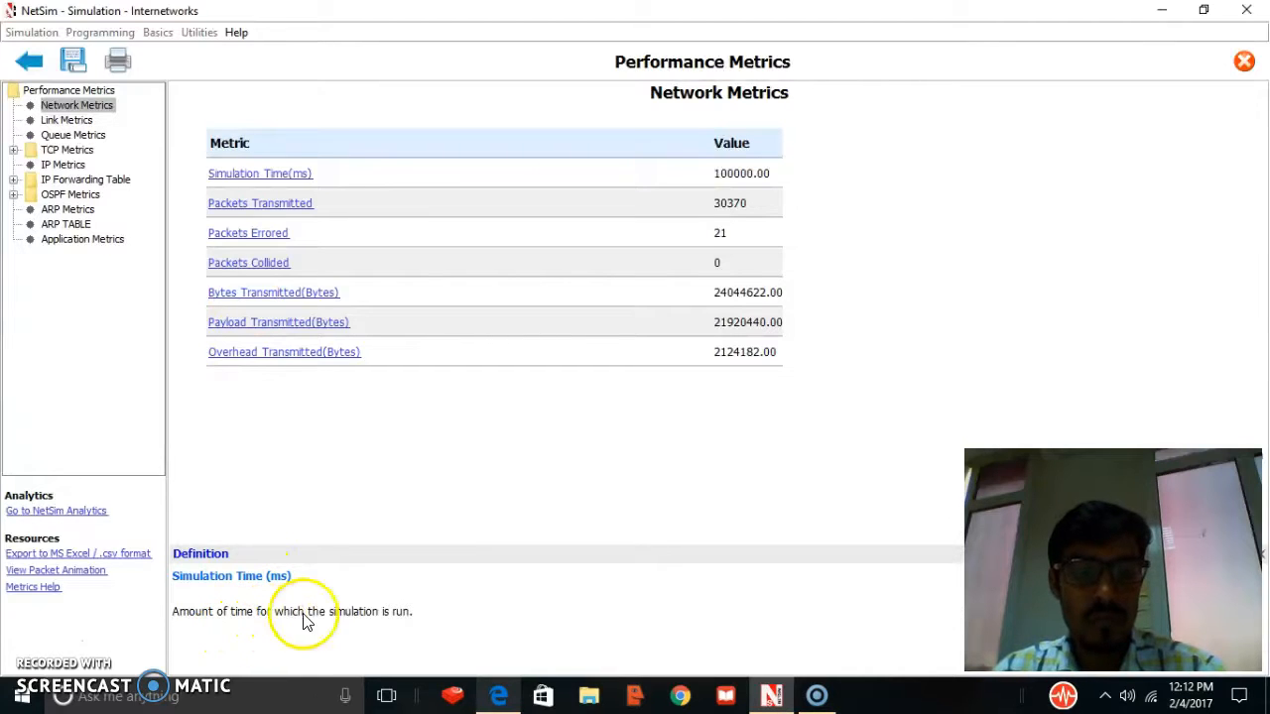
click(297, 205)
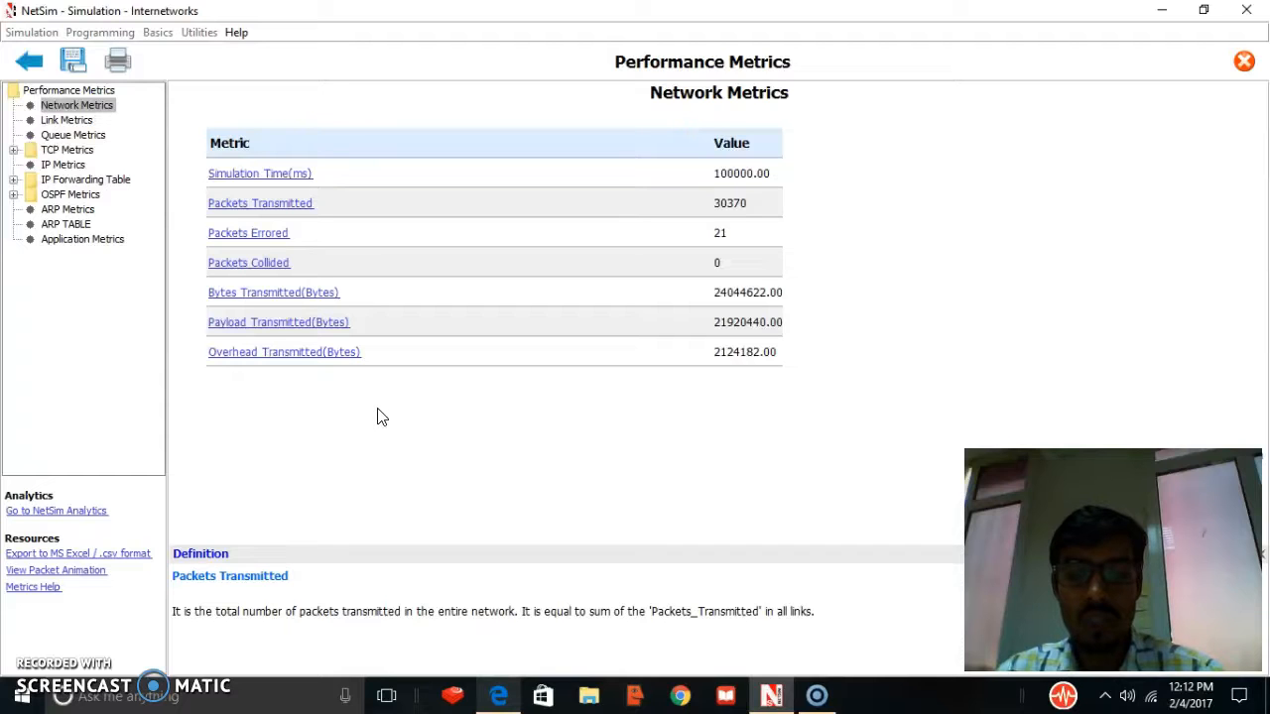
click(260, 264)
click(268, 295)
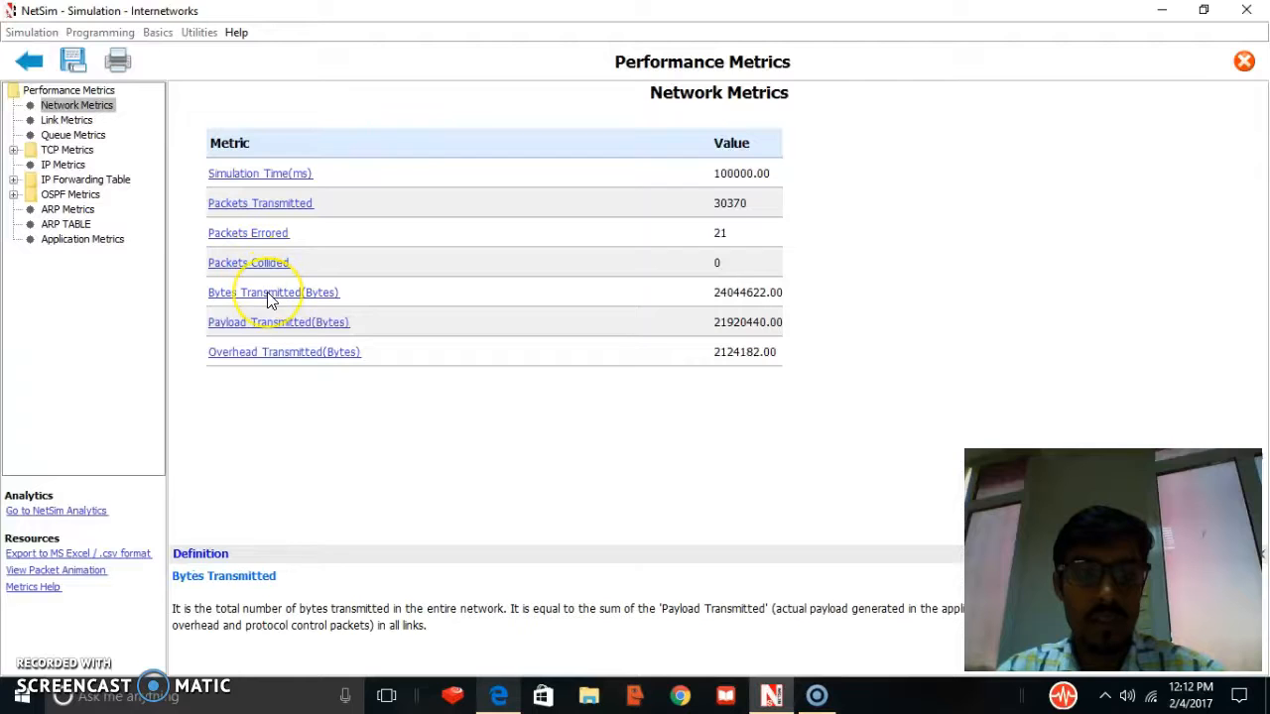
click(337, 335)
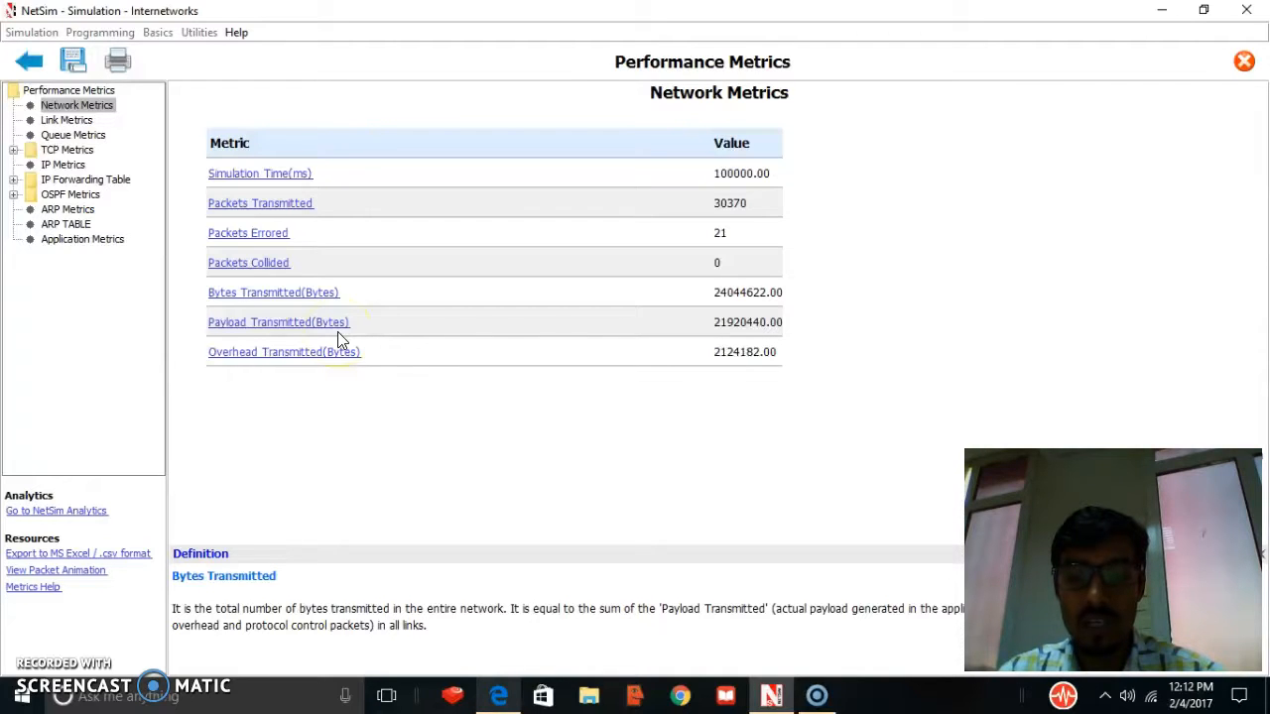
click(321, 352)
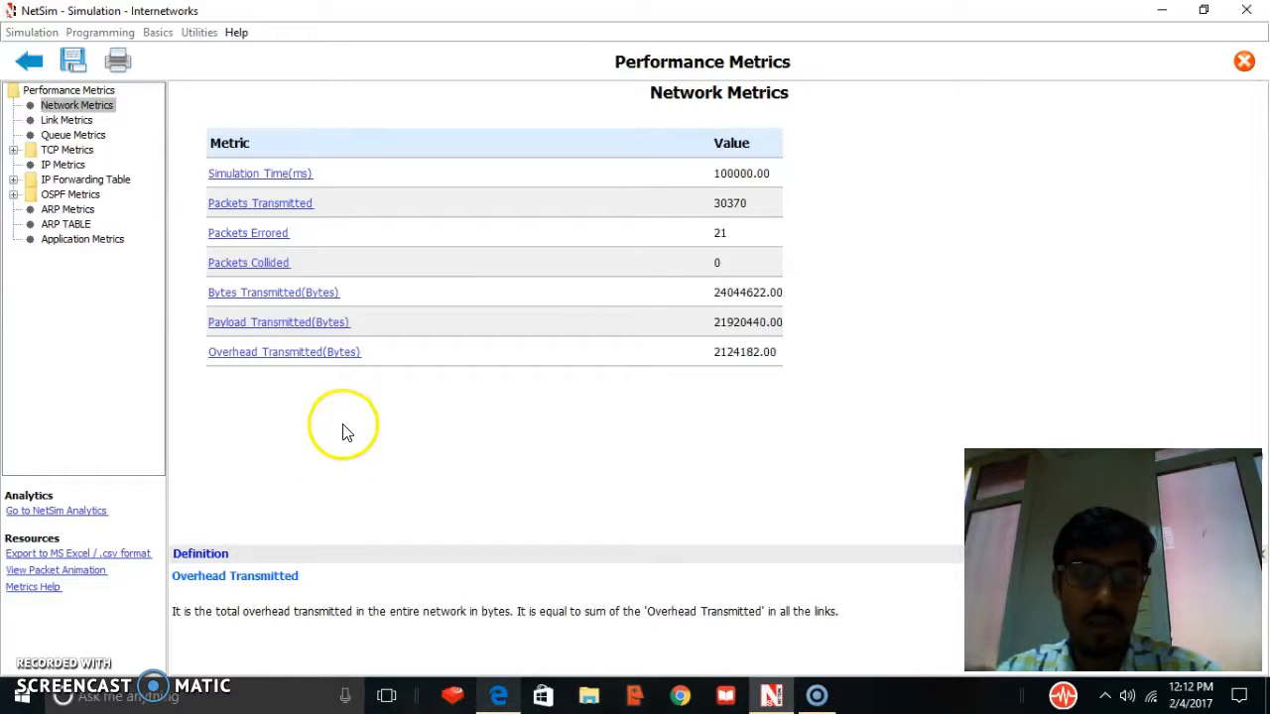
click(293, 172)
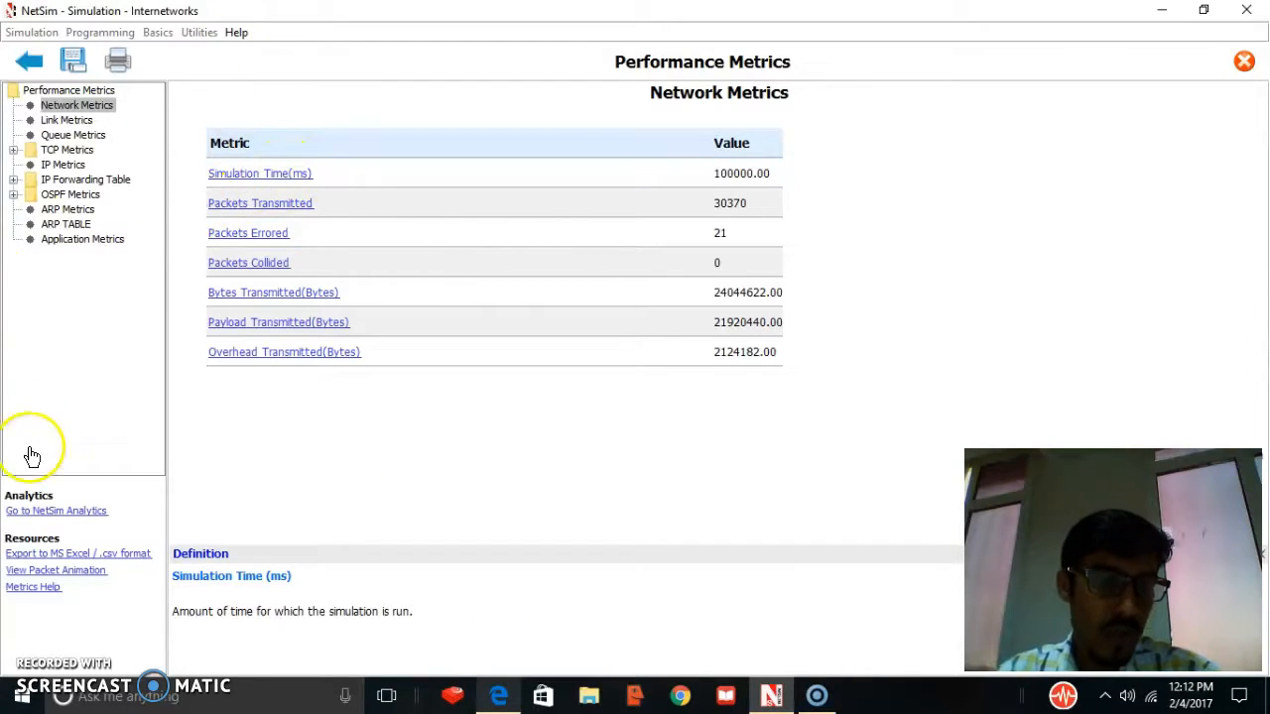
Step: Save the simulation experiment in a Documents folder named labexperiment in preparation for analytics
click(56, 517)
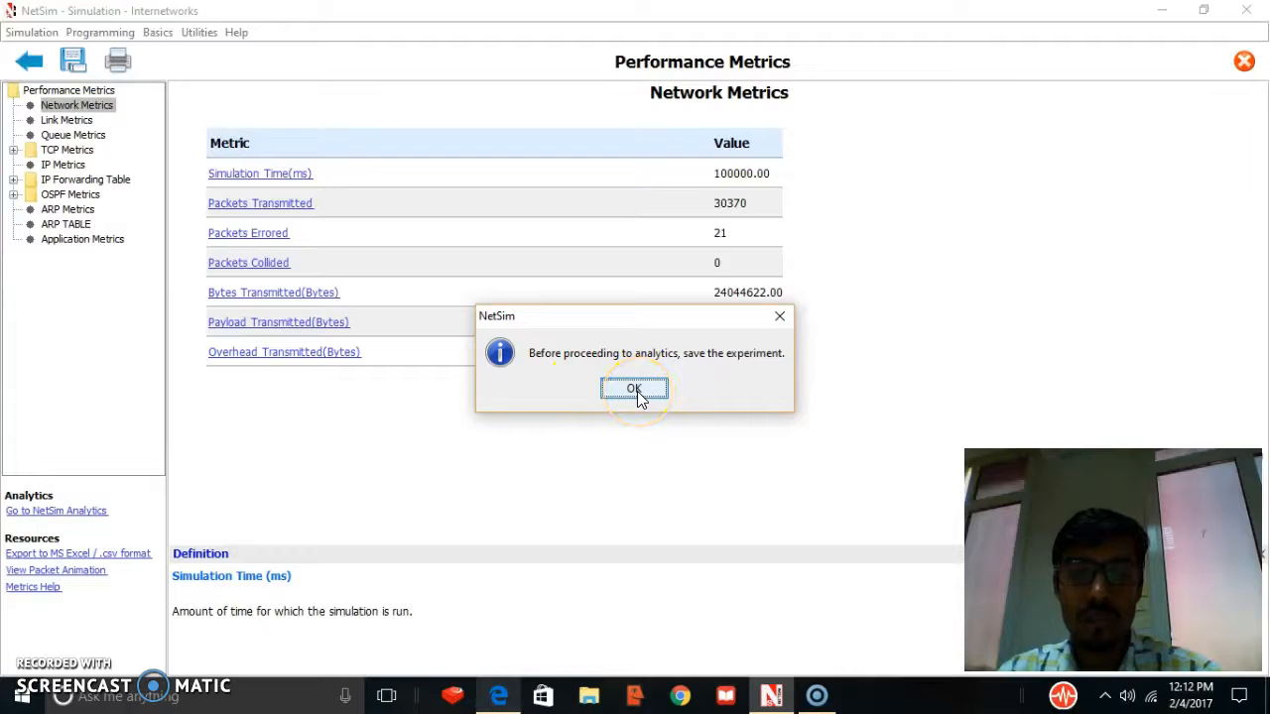
click(631, 388)
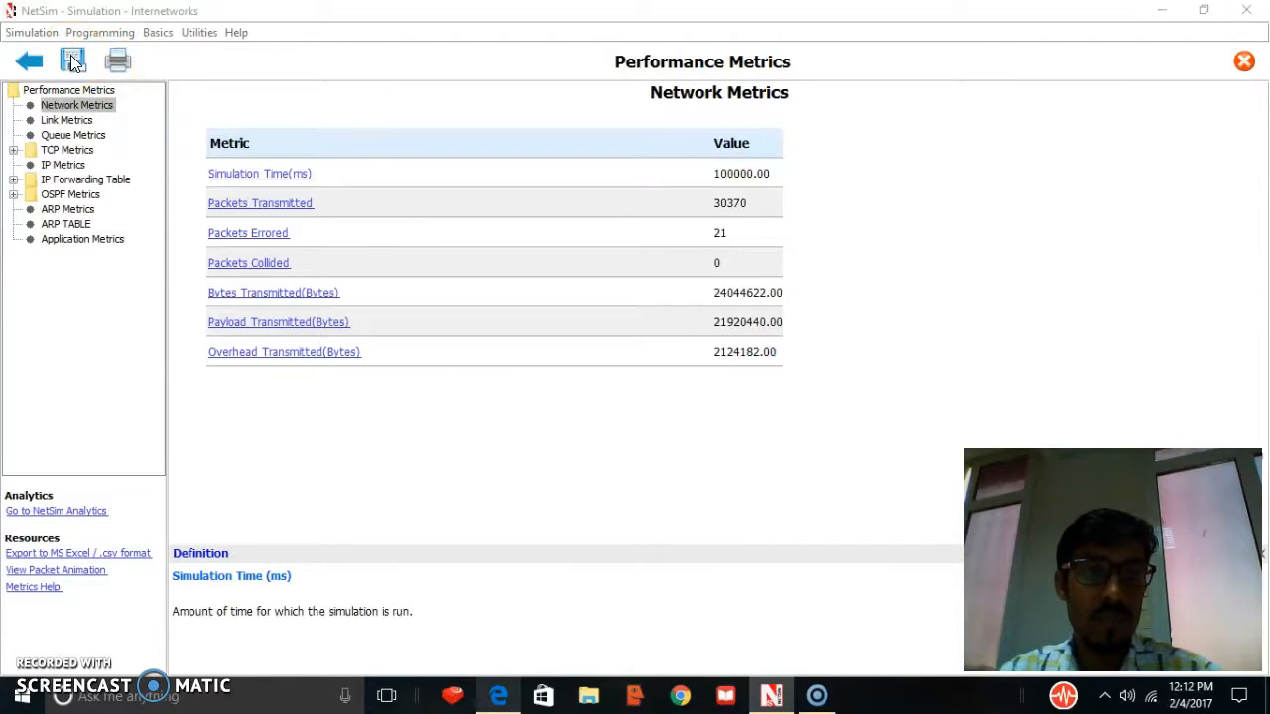
click(513, 321)
drag(515, 324, 355, 302)
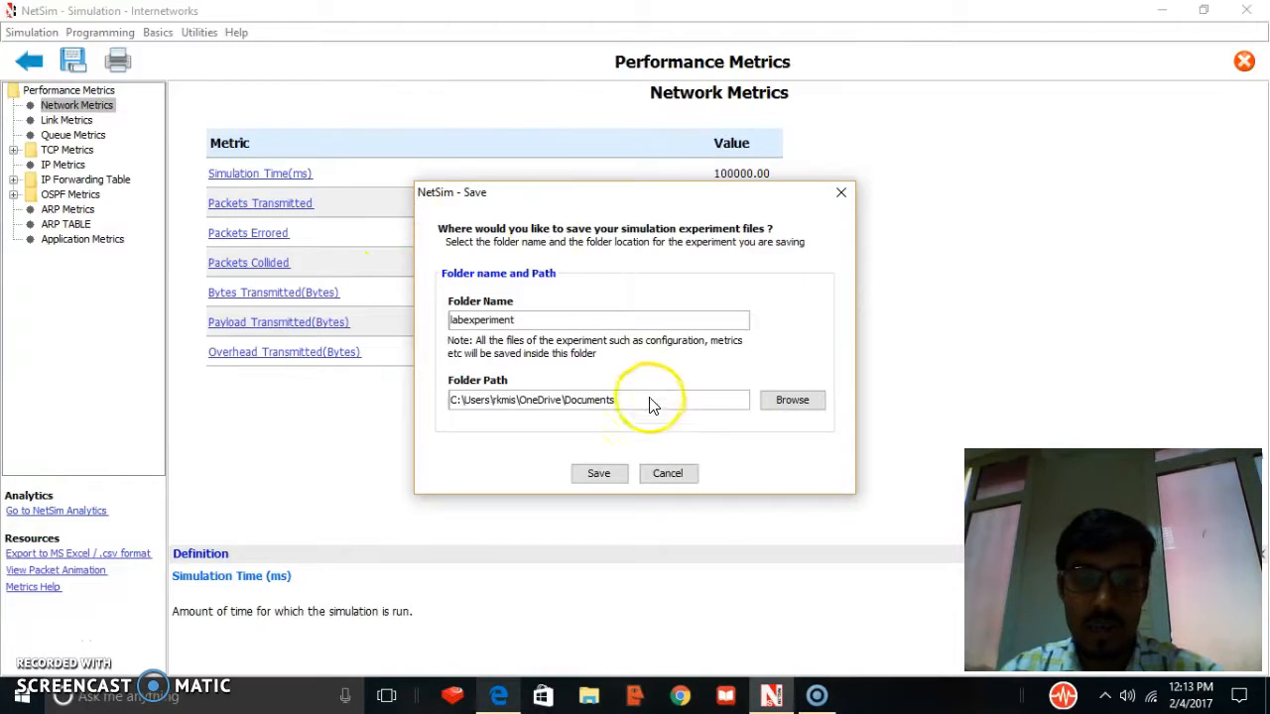
click(599, 474)
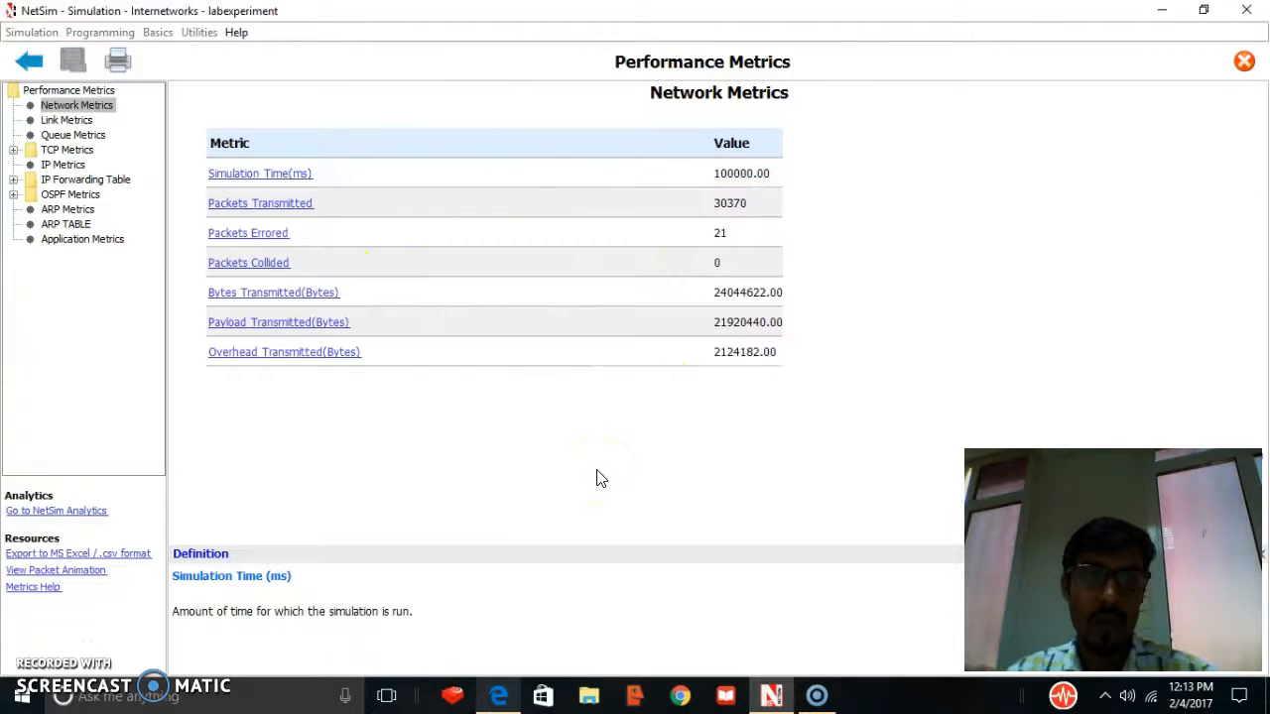
Step: Load the Metrics.txt file from the labexperiment folder in Documents into NetSim Analytics
click(85, 515)
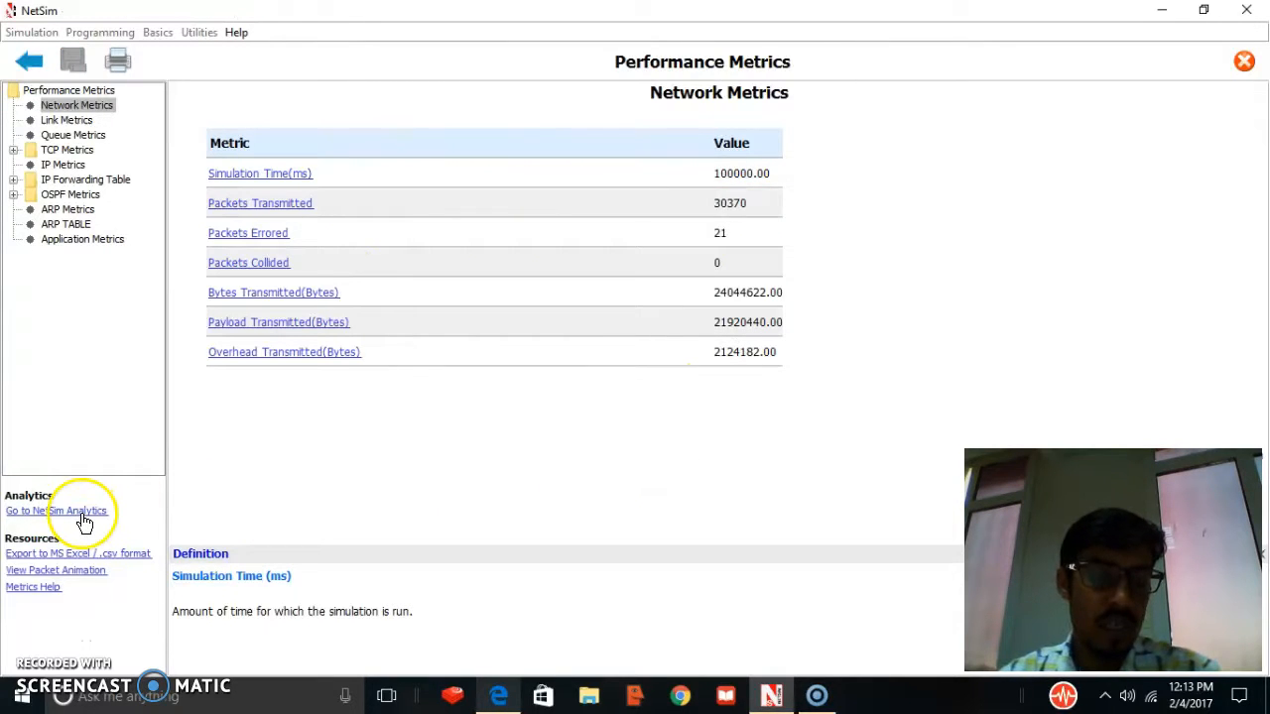
click(409, 158)
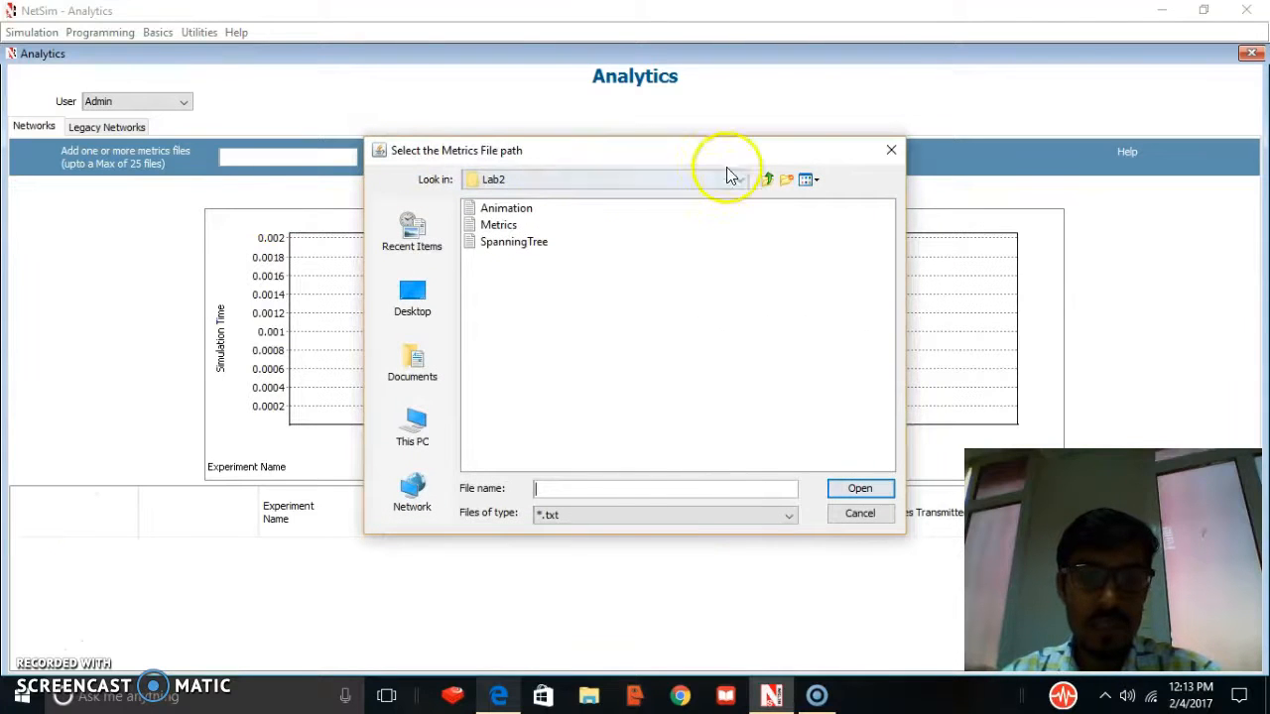
click(767, 178)
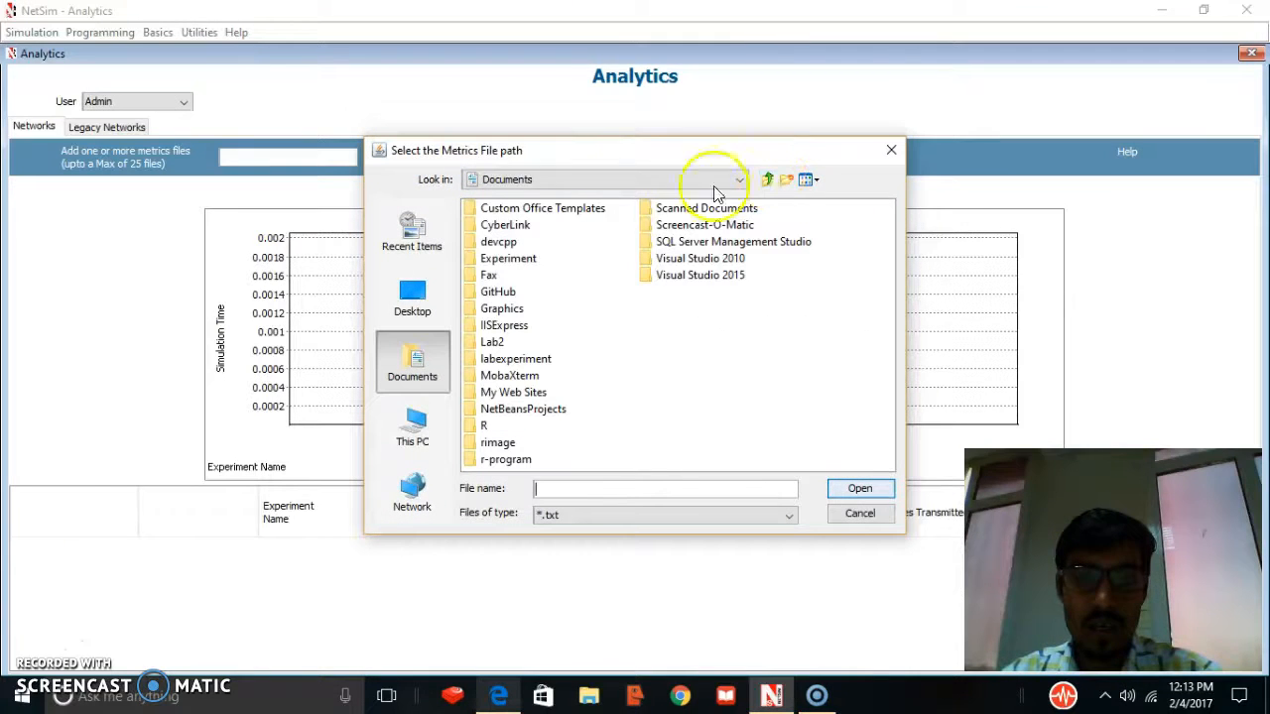
click(508, 263)
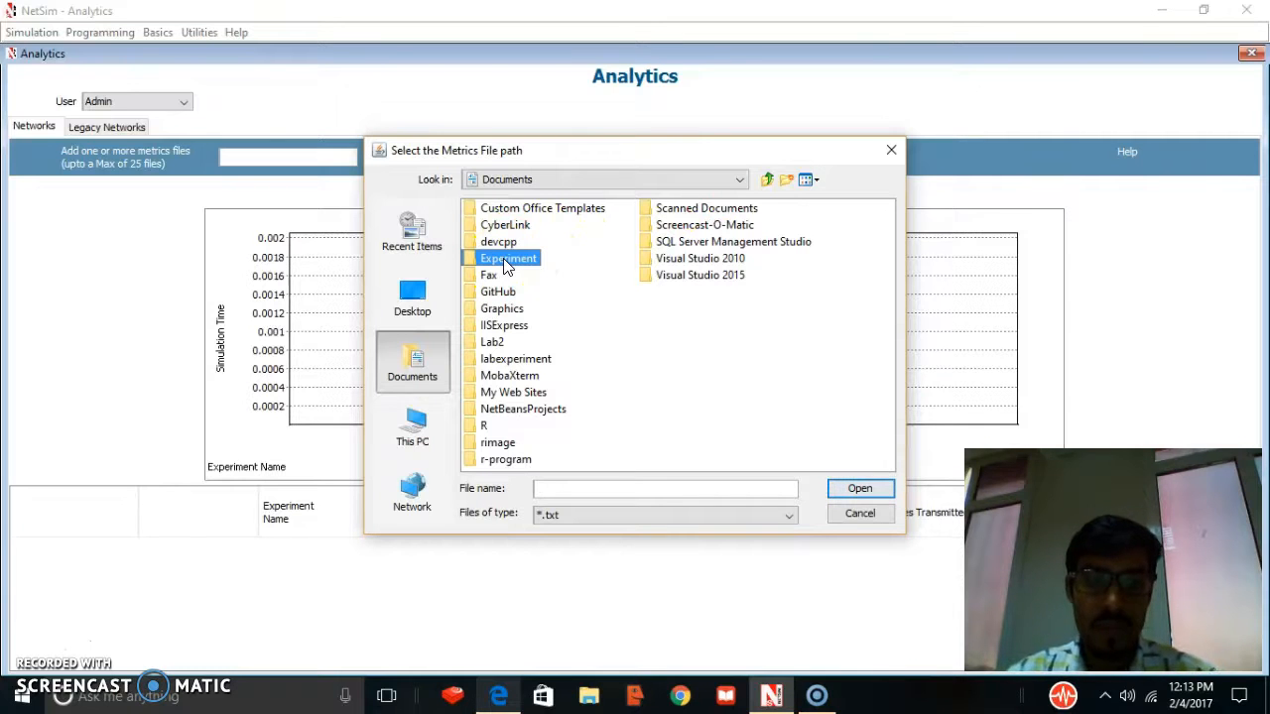
double_click(516, 358)
click(498, 226)
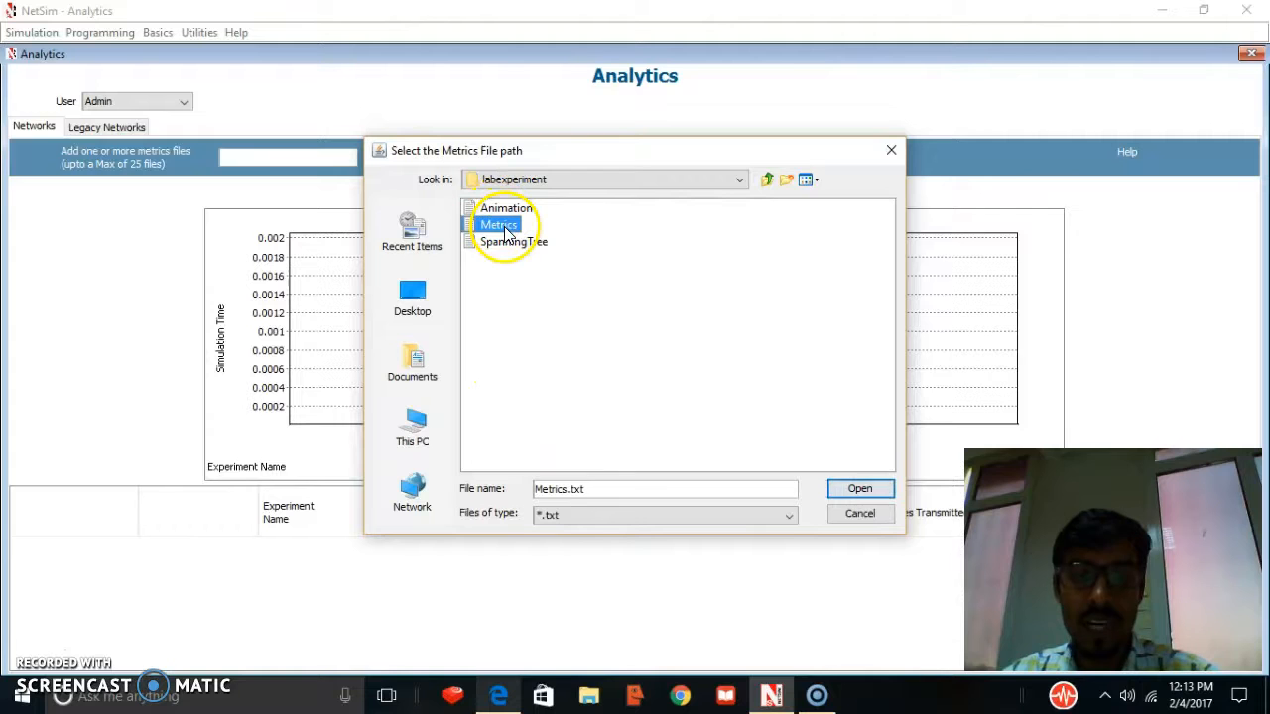
click(860, 491)
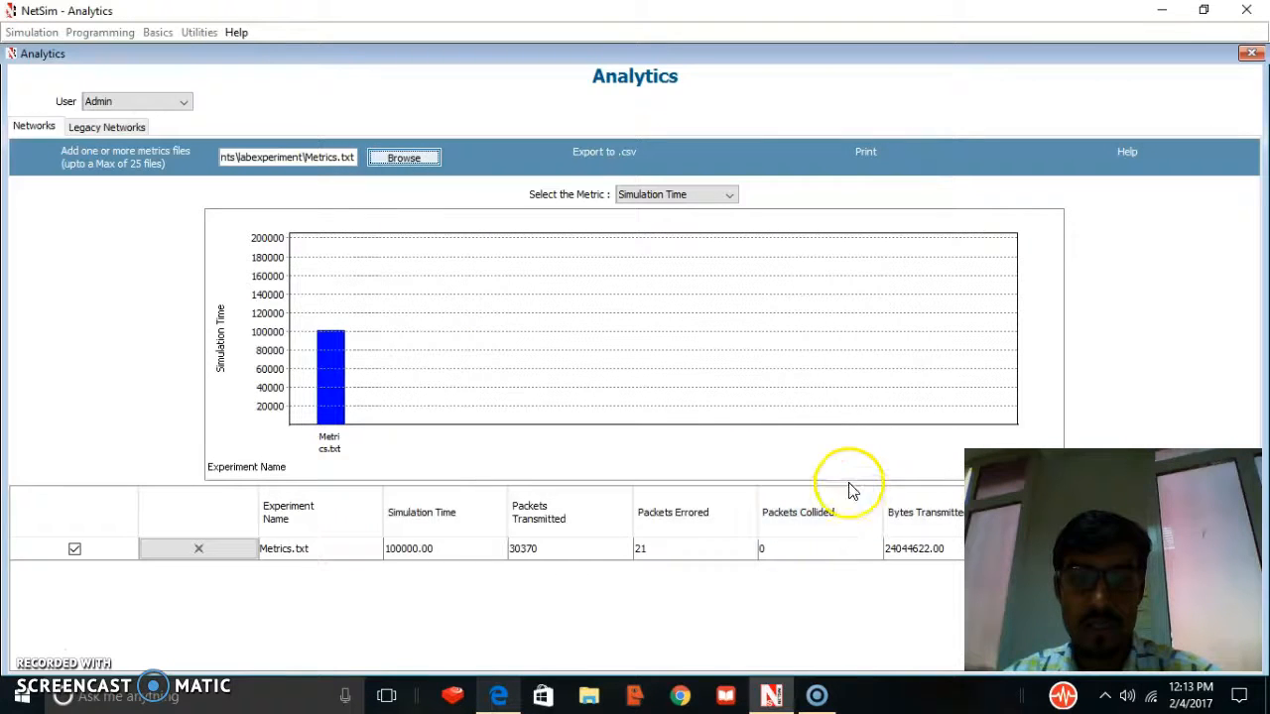
Step: Chart the experiment's Packets Transmitted, Packets Errored, Packets Collided and Overhead Transmitted metrics, and close the analytics
click(300, 551)
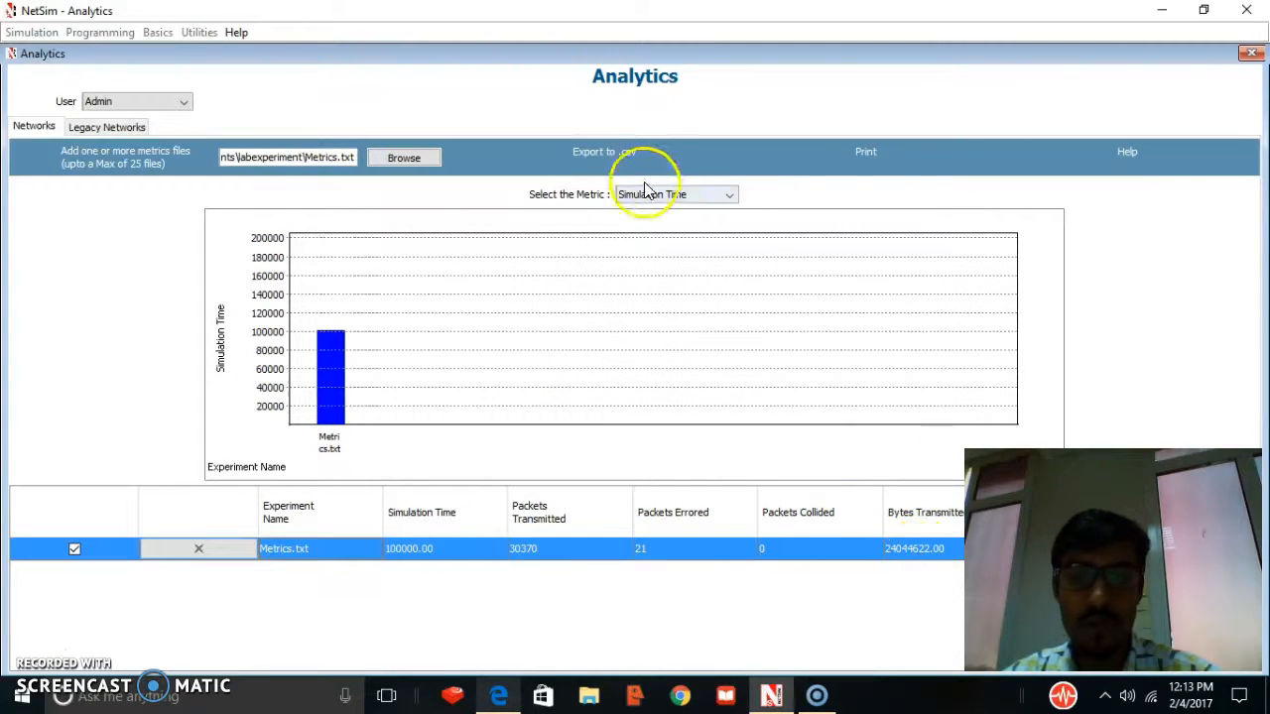
click(673, 196)
click(665, 225)
click(671, 194)
click(667, 241)
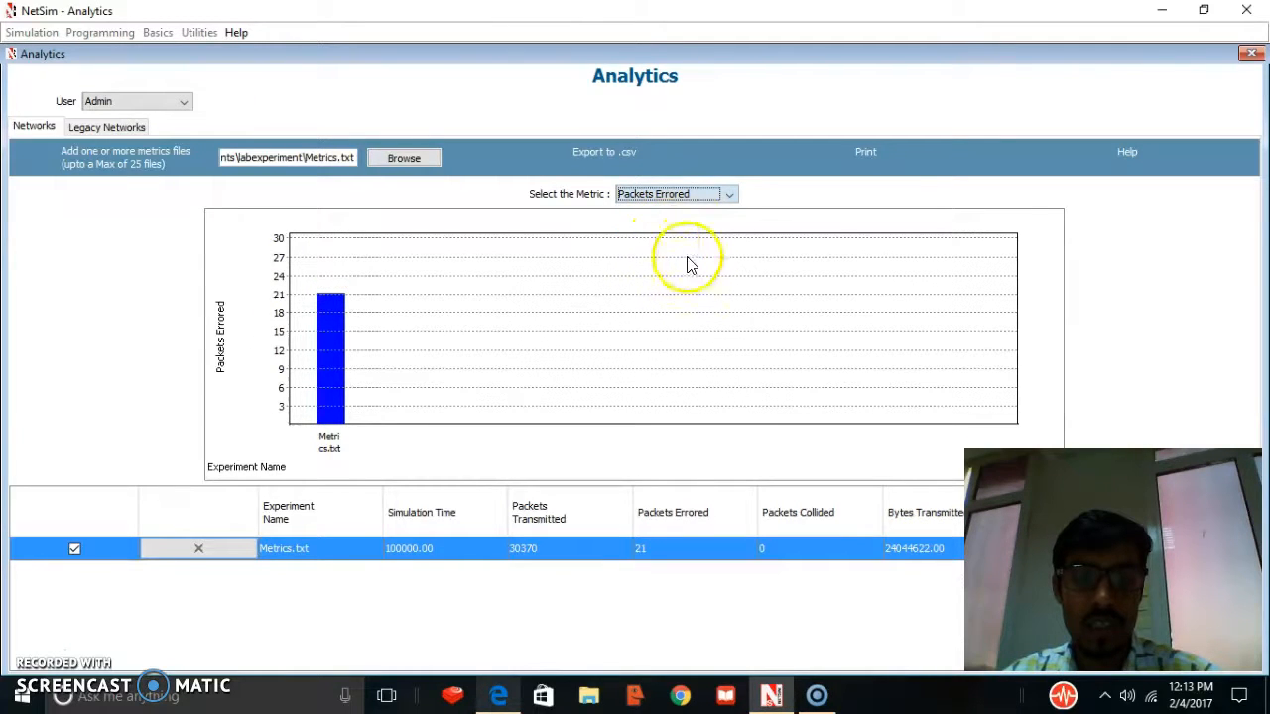
click(701, 195)
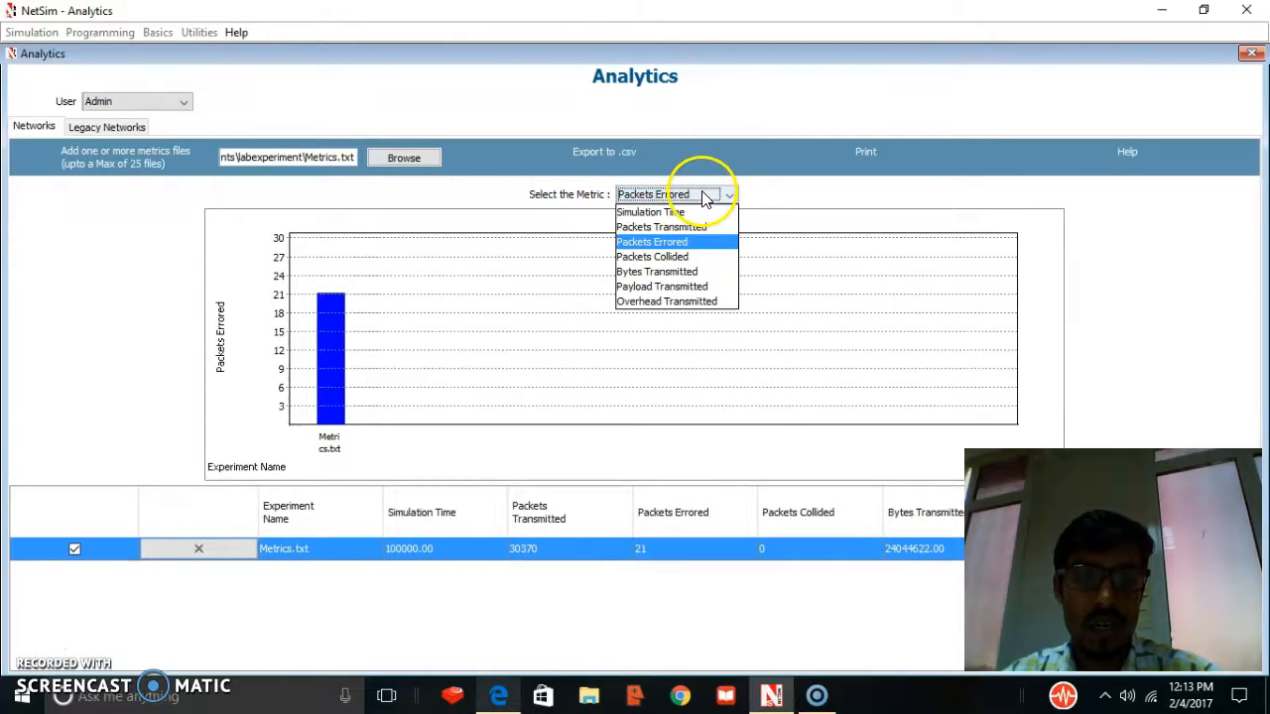
click(690, 260)
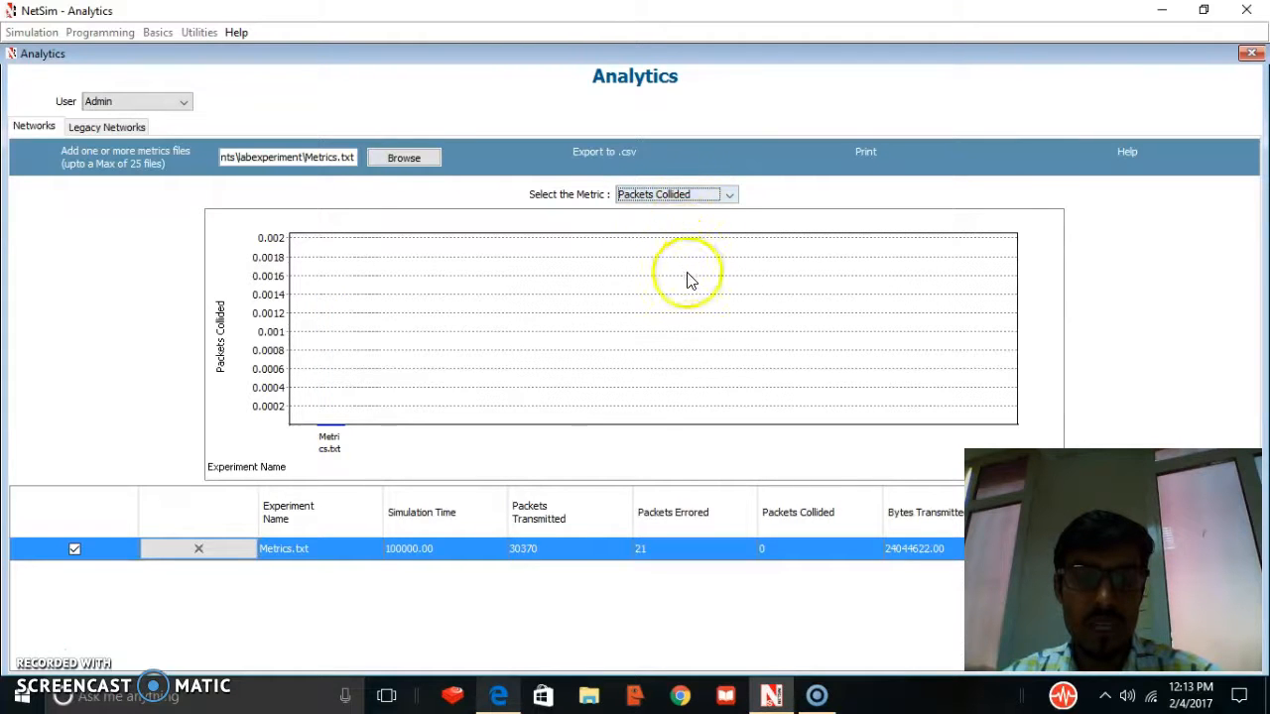
click(700, 195)
click(666, 304)
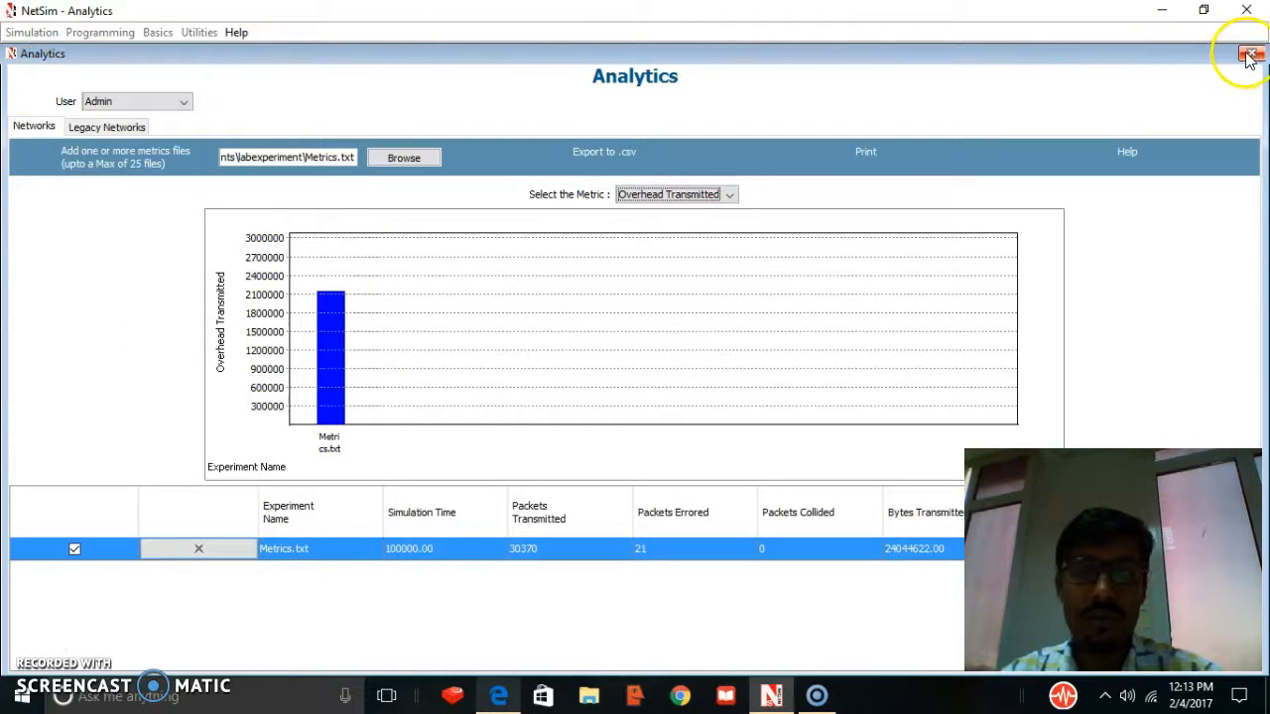
click(100, 127)
click(35, 127)
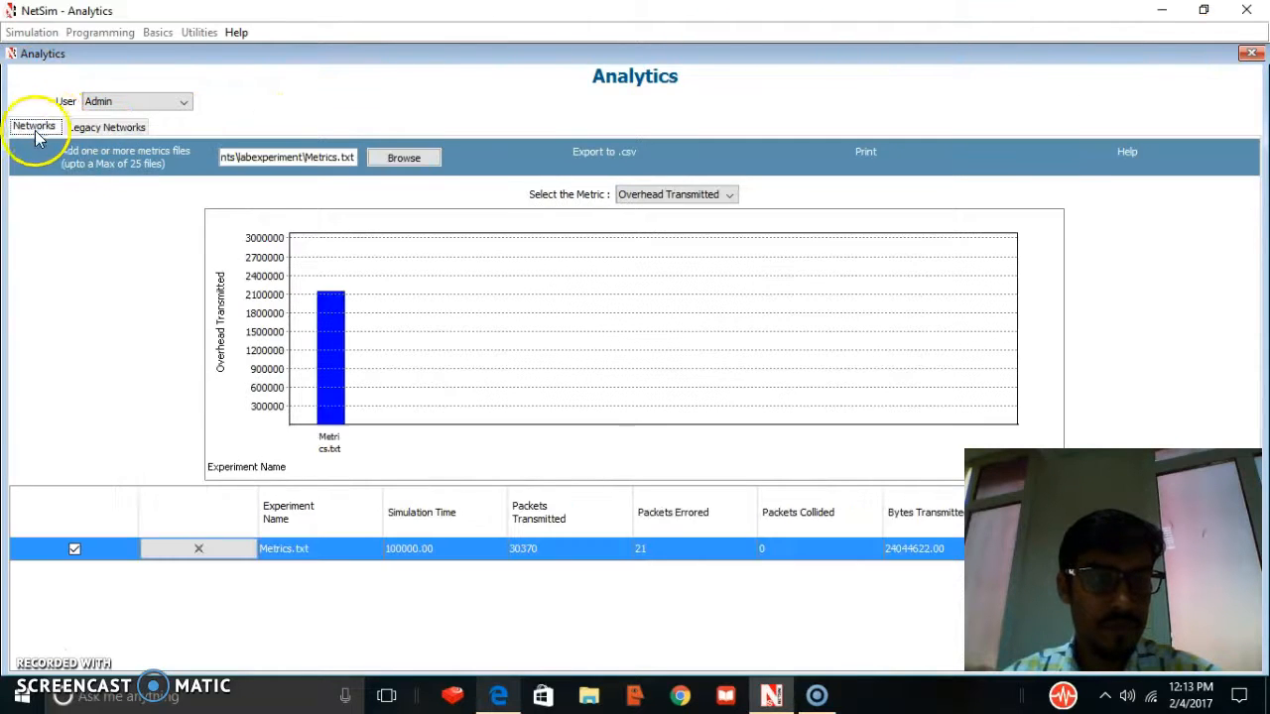
click(1250, 53)
Step: Open the saved simulation from Configuration.xml in the labexperiment folder in Documents
click(30, 32)
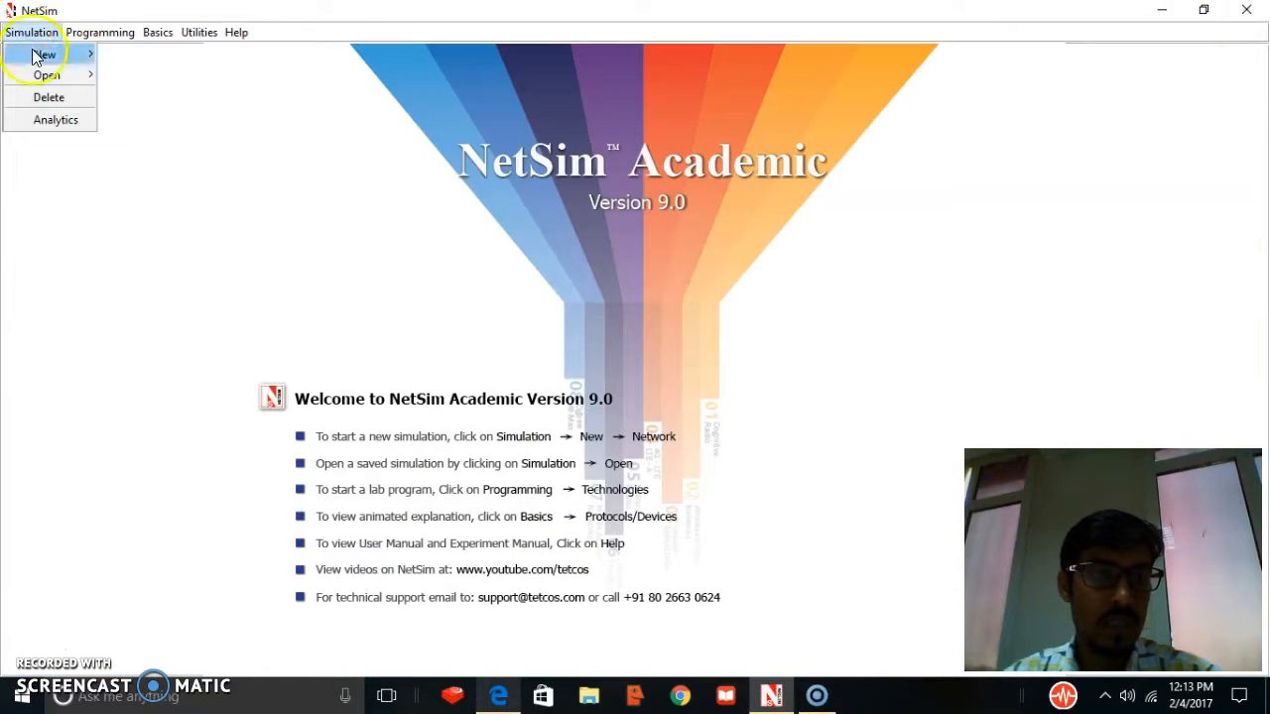
mouse_move(50, 76)
click(129, 75)
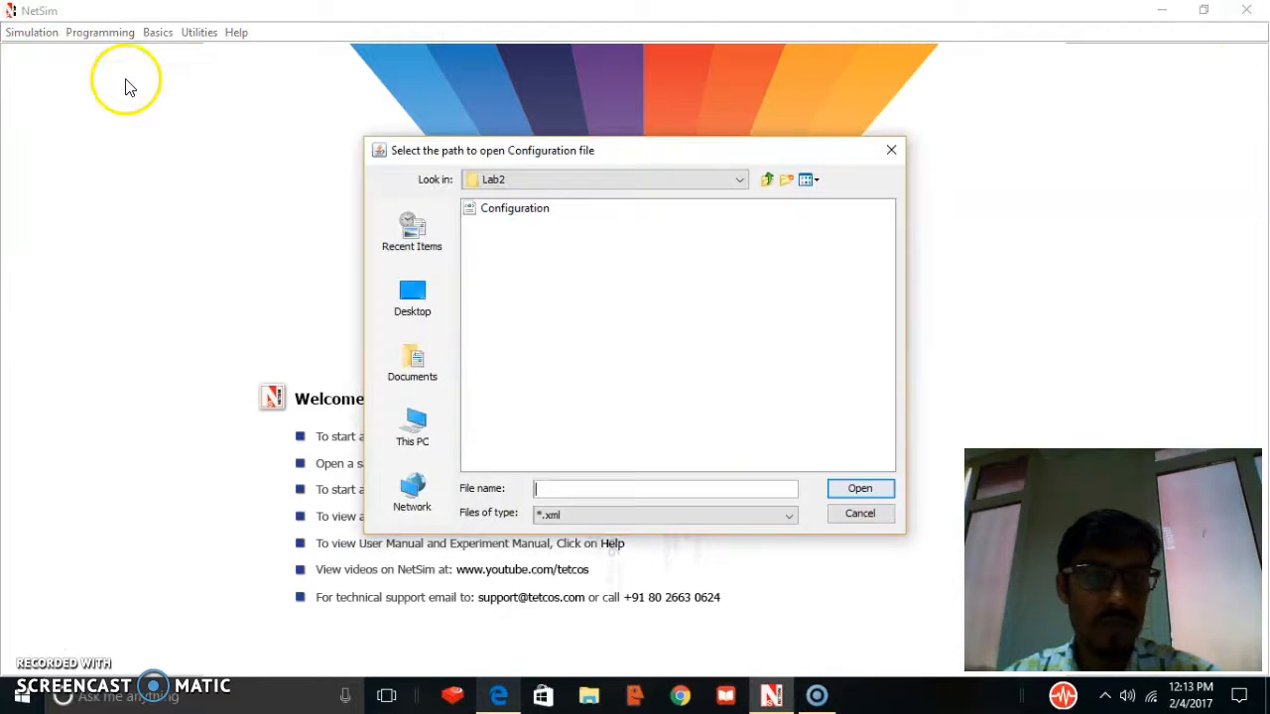
click(767, 179)
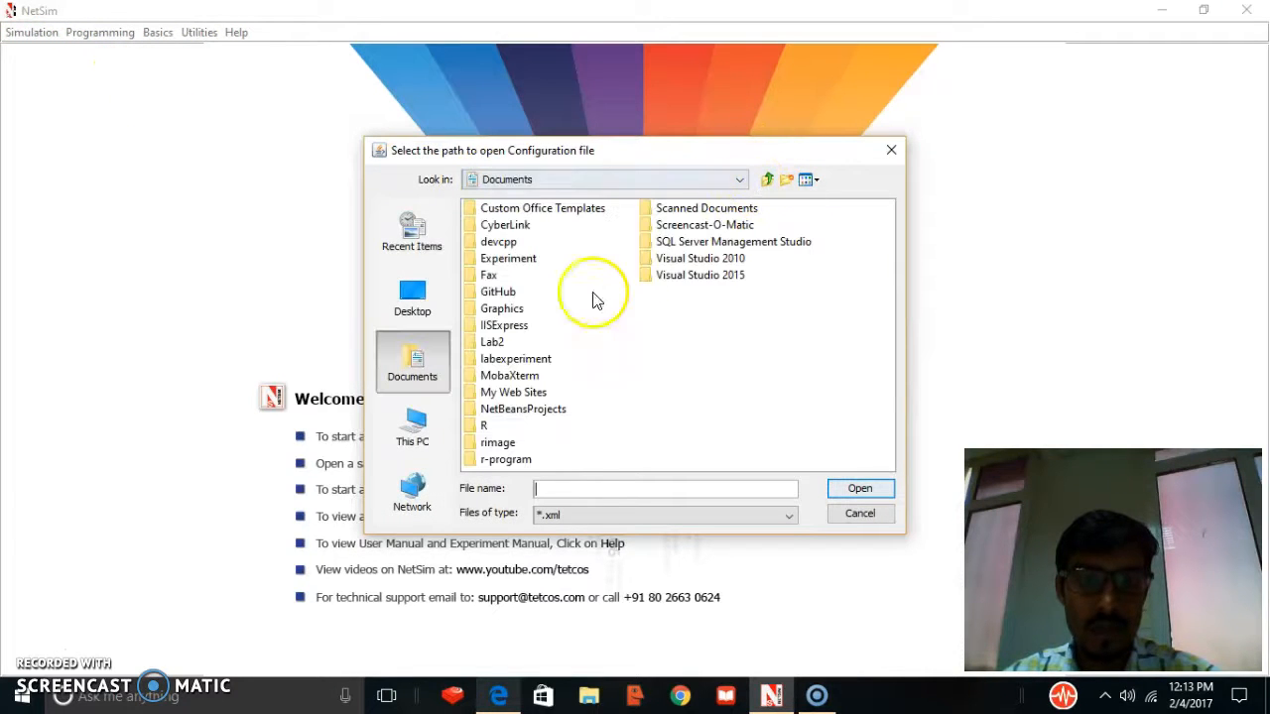
double_click(530, 359)
click(512, 211)
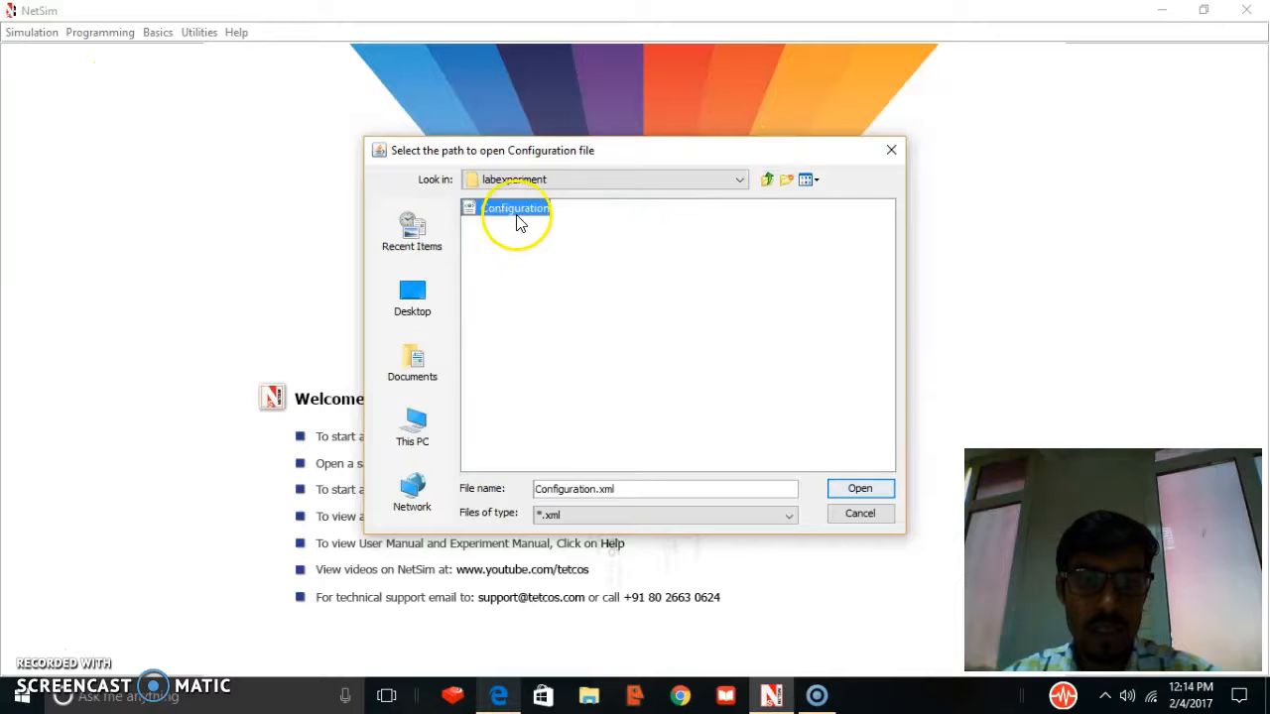
click(856, 492)
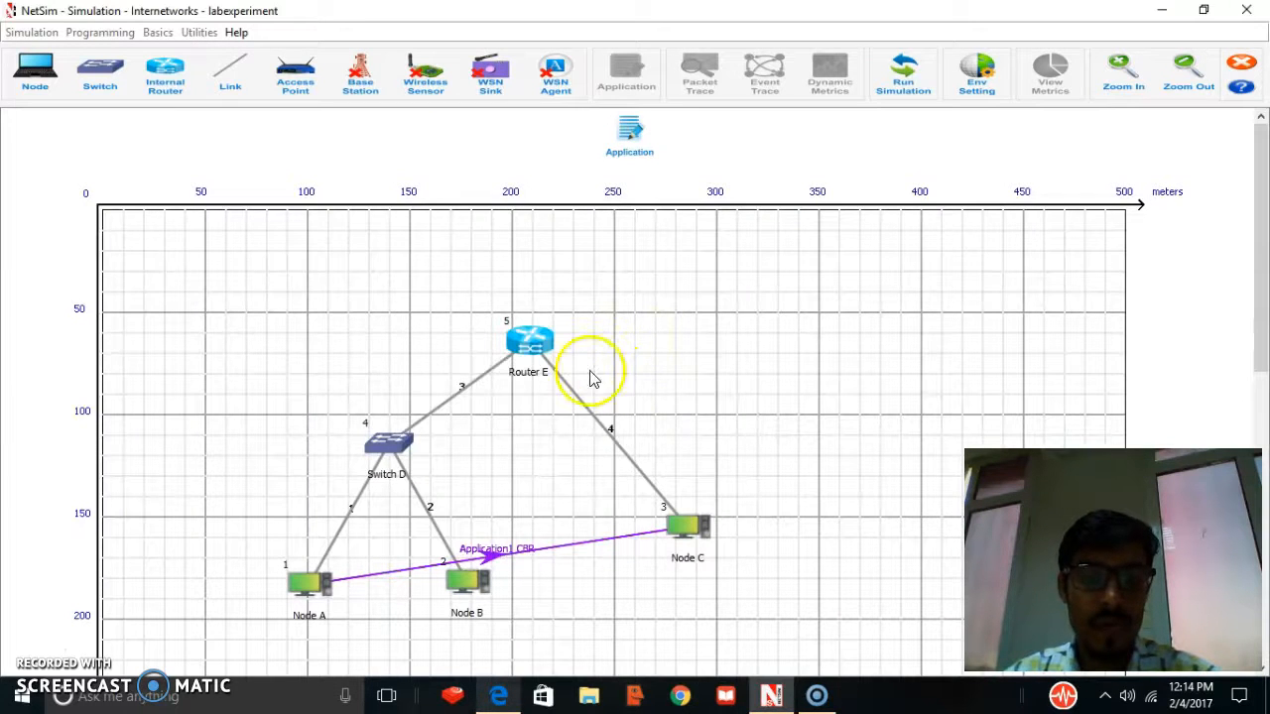
Step: Run the reopened simulation for 100 s with animation recording, and play its packet animation
click(893, 89)
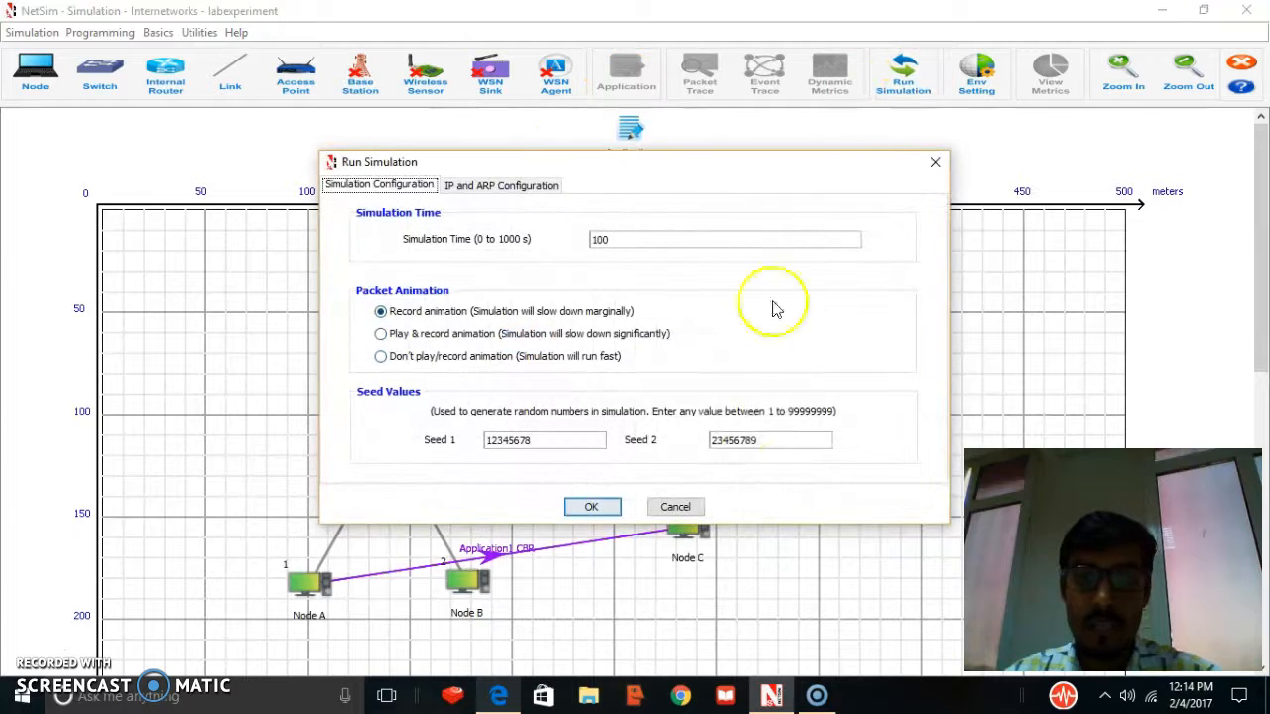
click(593, 507)
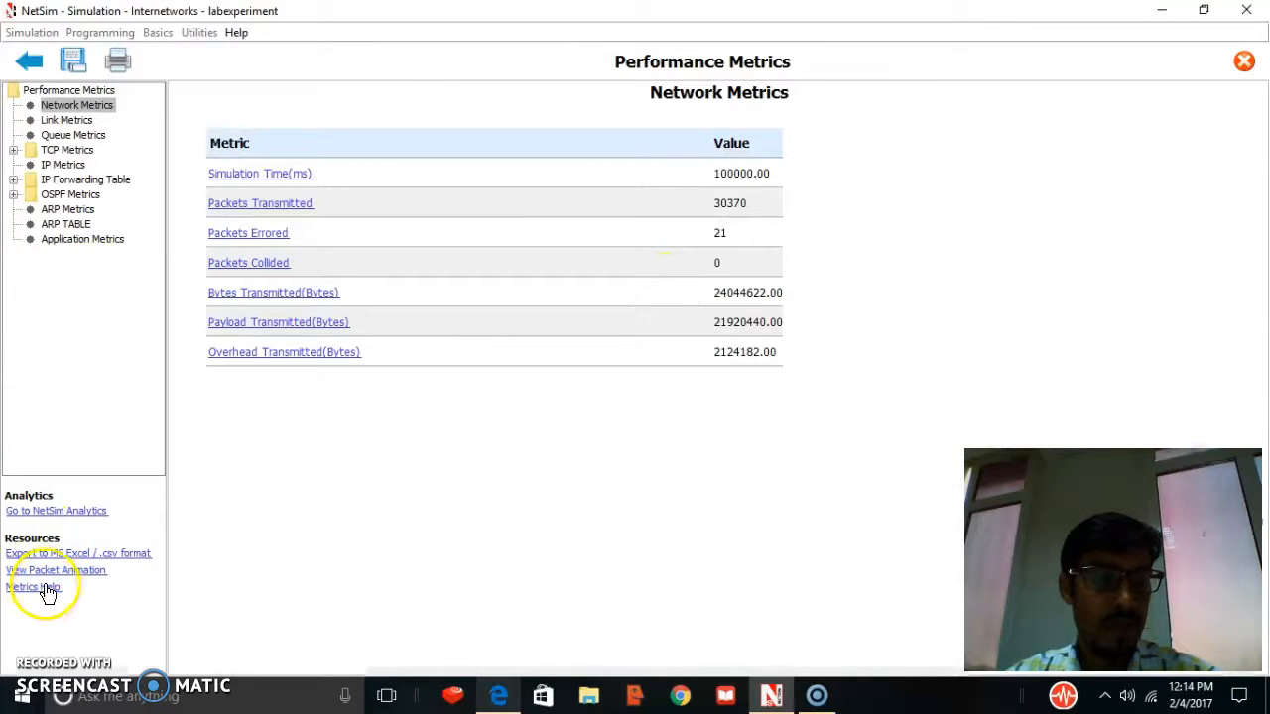
click(60, 573)
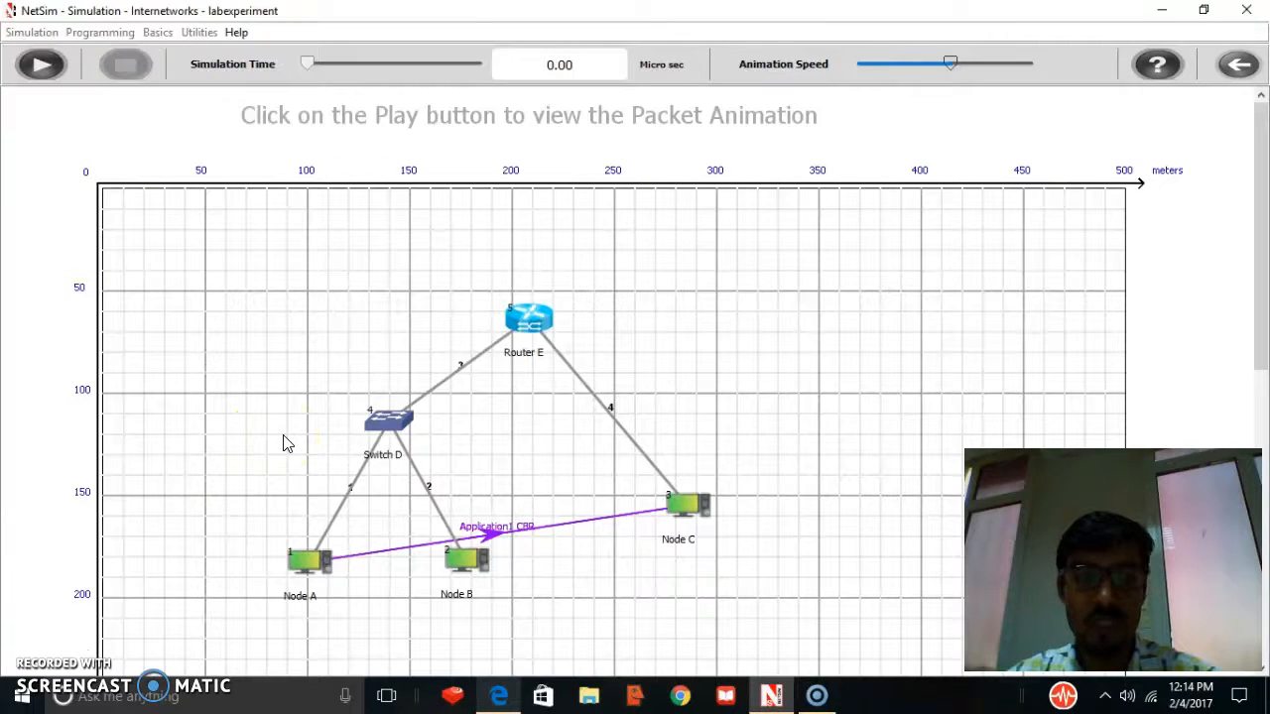
click(38, 65)
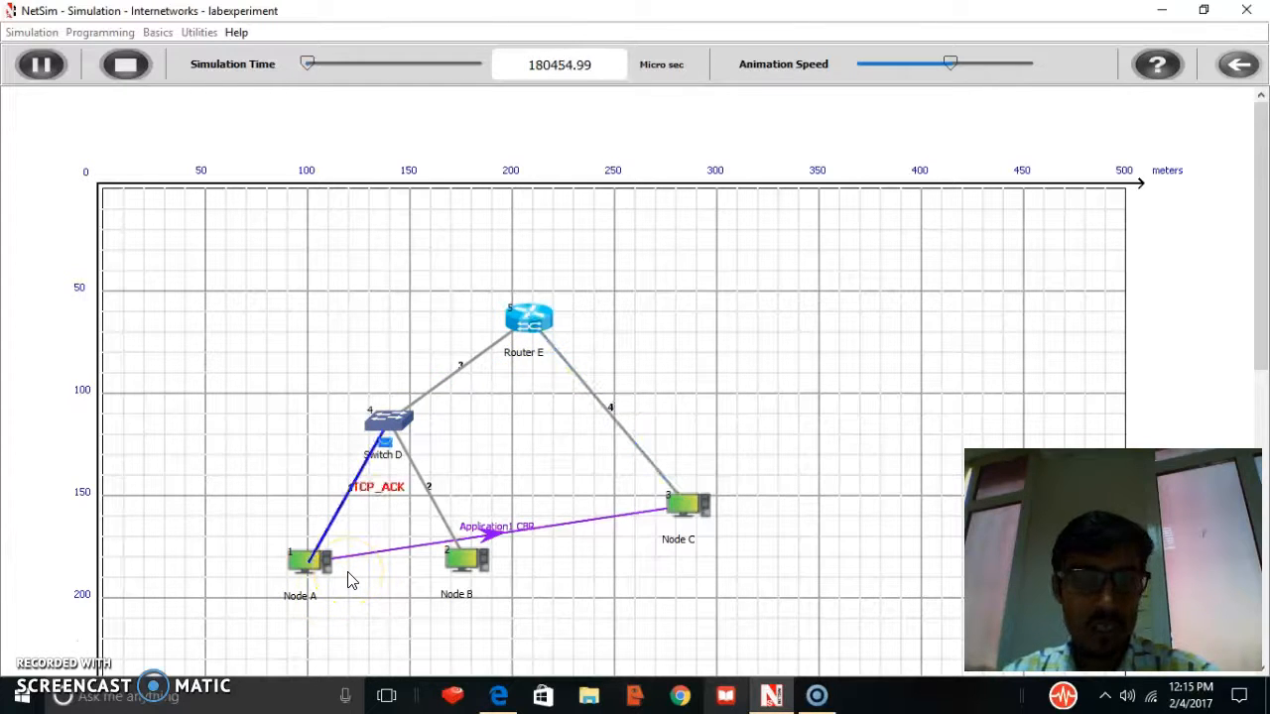
scroll(358, 565, down, 5)
scroll(359, 563, up, 5)
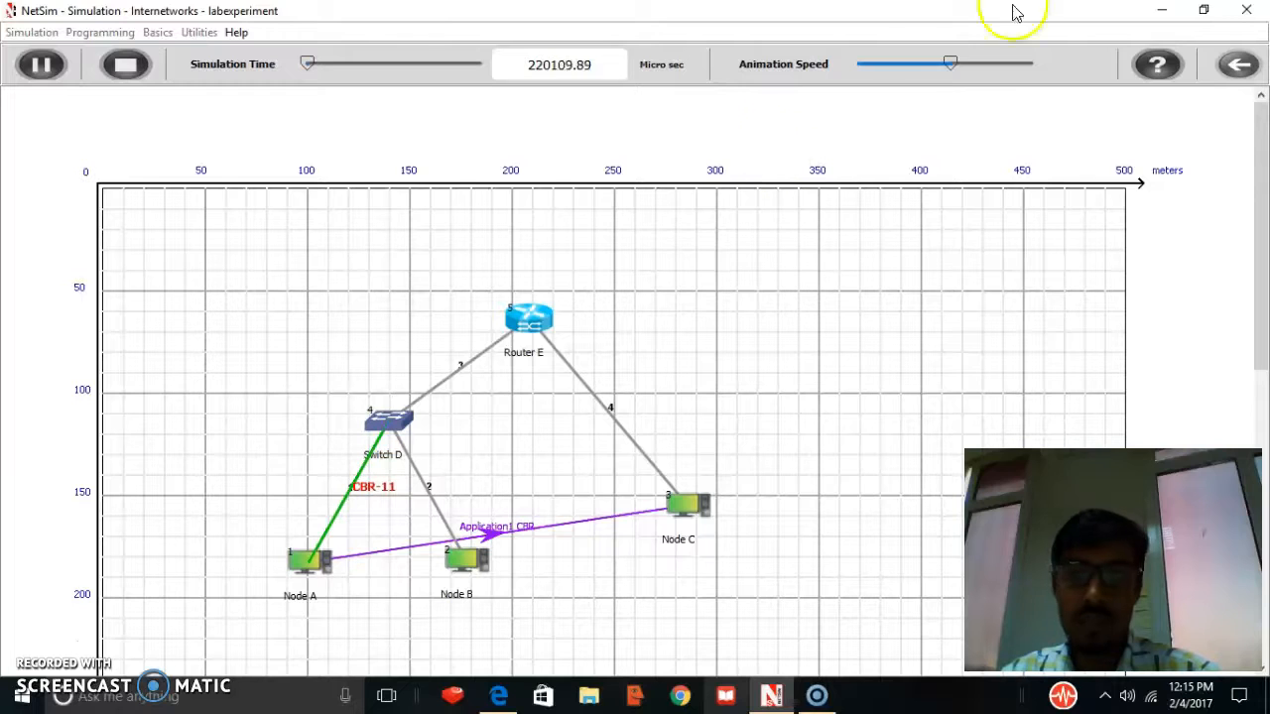
Step: Raise the packet animation to maximum speed and advance it almost to the end of the simulation time before returning to the metrics
drag(987, 65, 1026, 67)
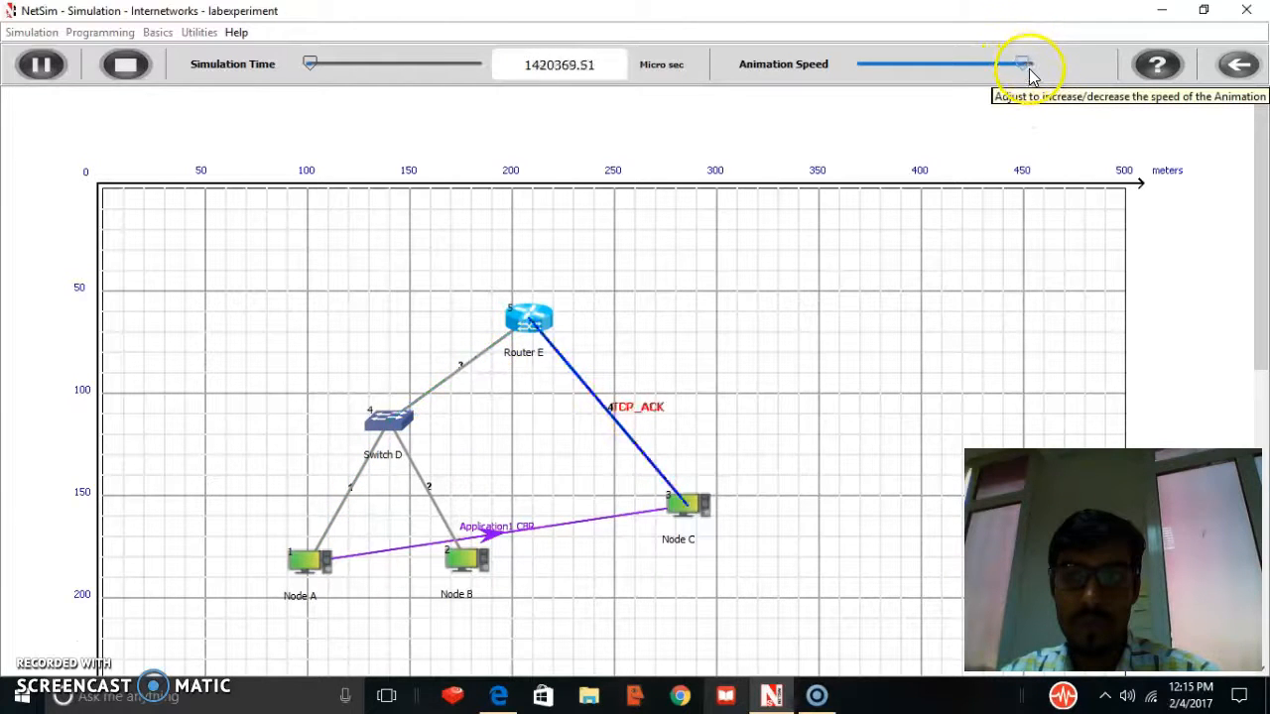
drag(1027, 70, 1033, 73)
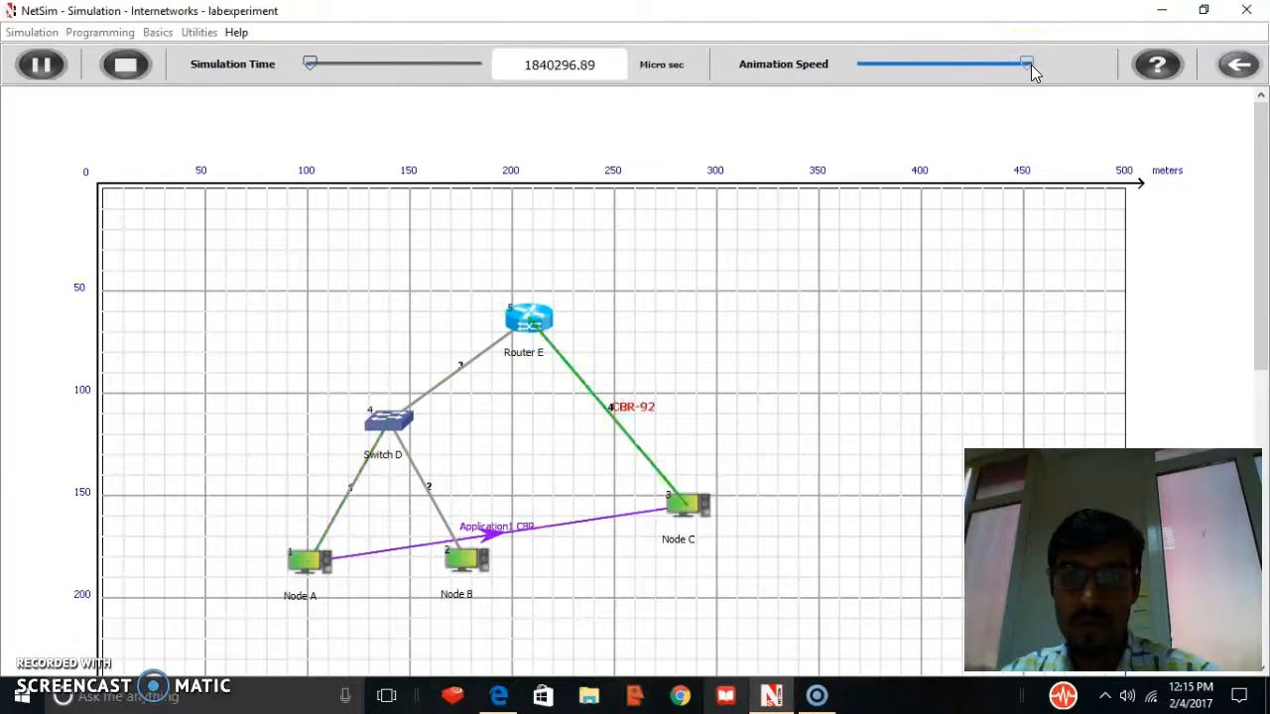
drag(319, 65, 474, 66)
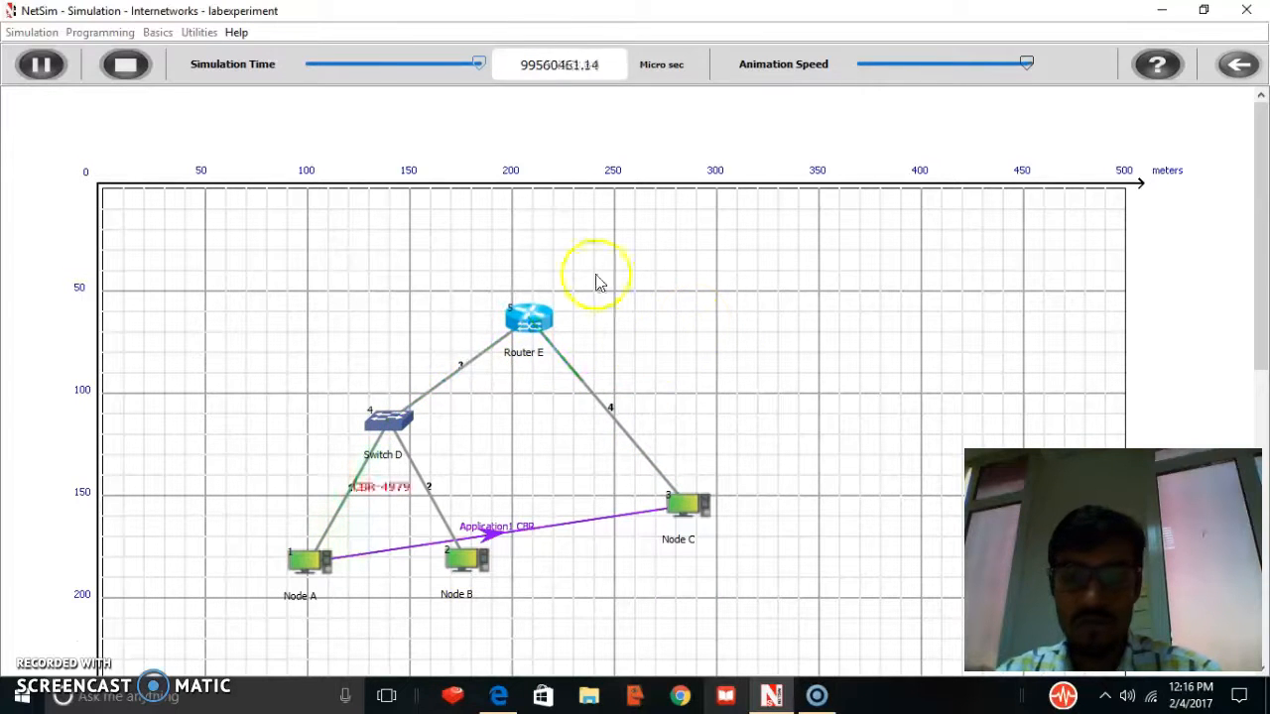
click(1235, 64)
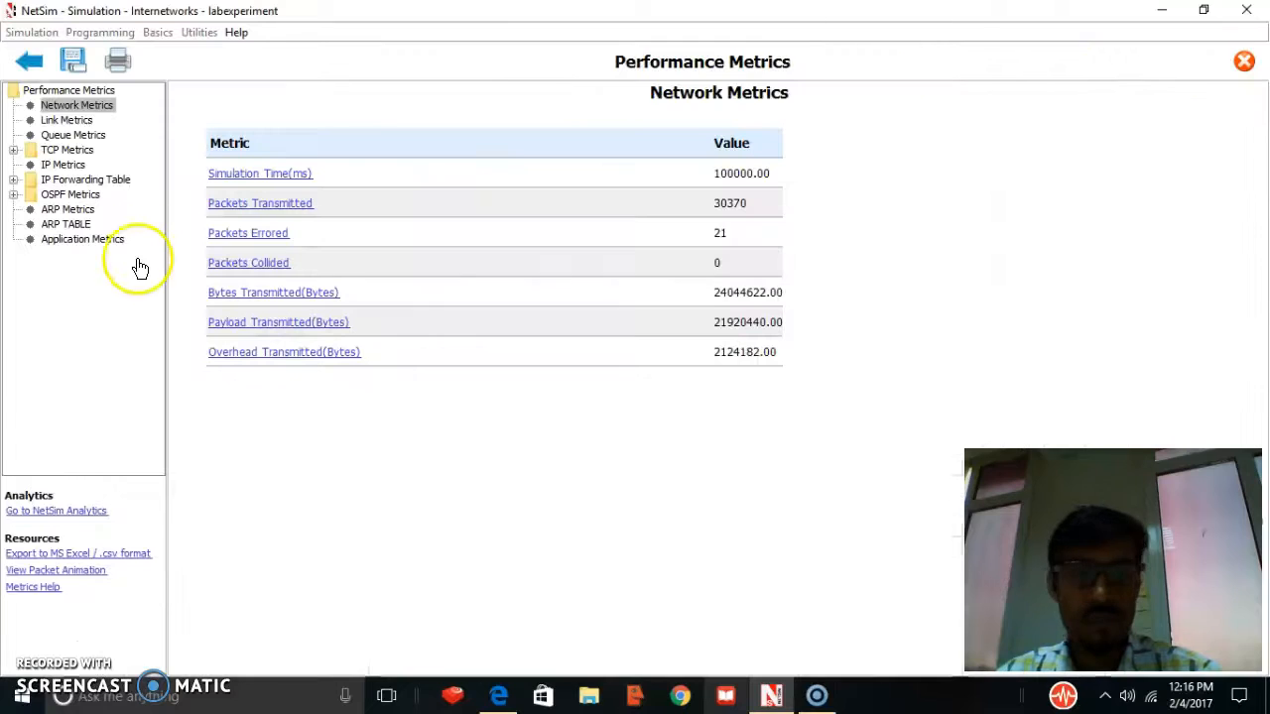
Step: Examine the link, queue, network and IP metrics of the simulation
click(81, 122)
click(72, 135)
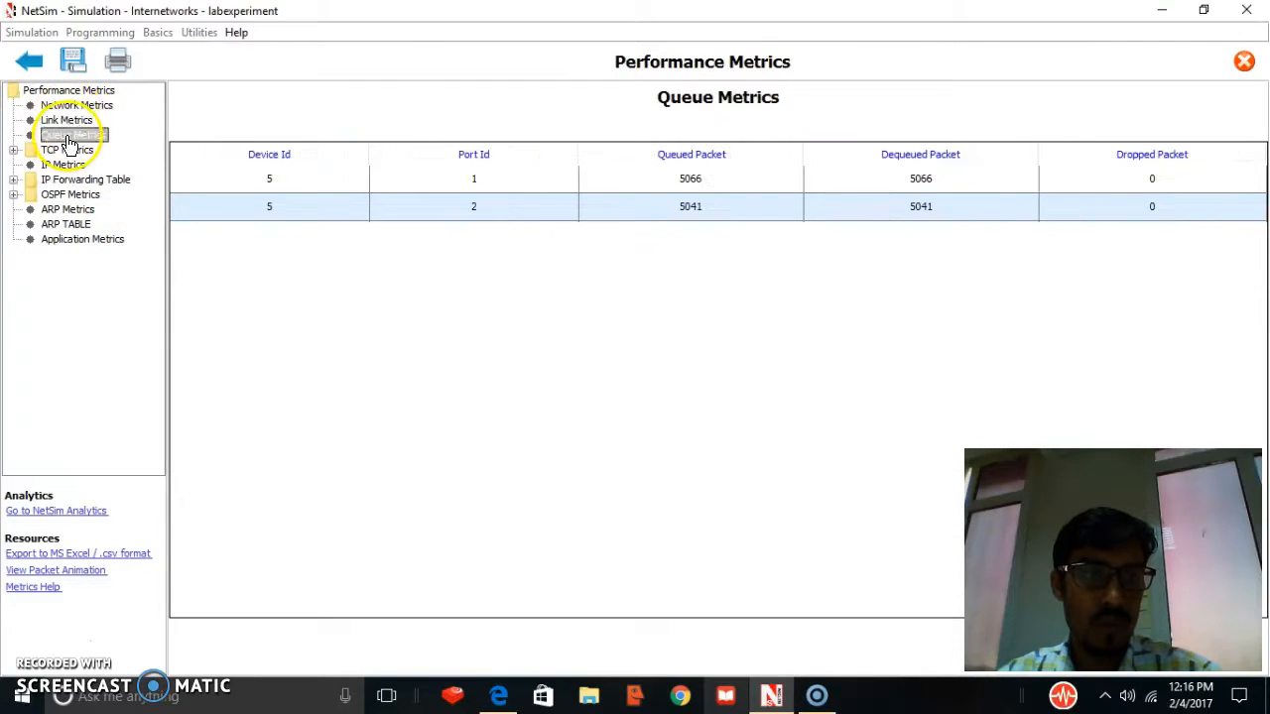
click(74, 91)
click(80, 105)
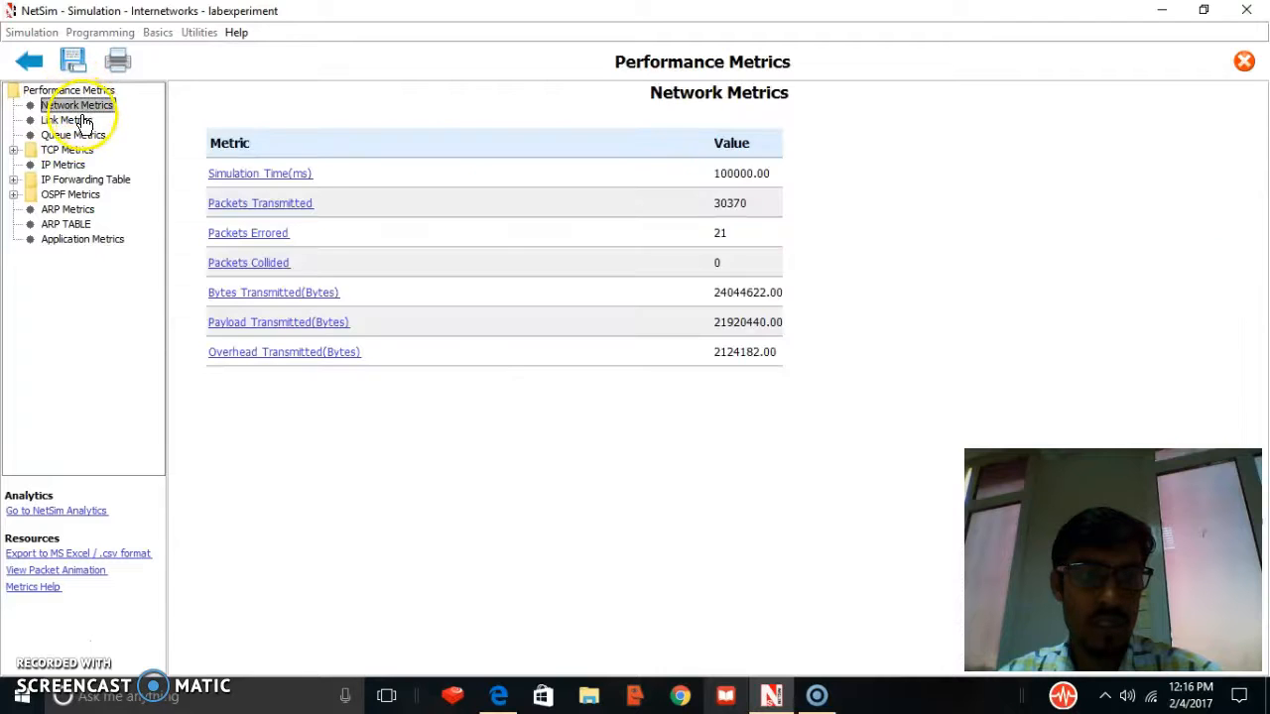
click(82, 120)
click(73, 135)
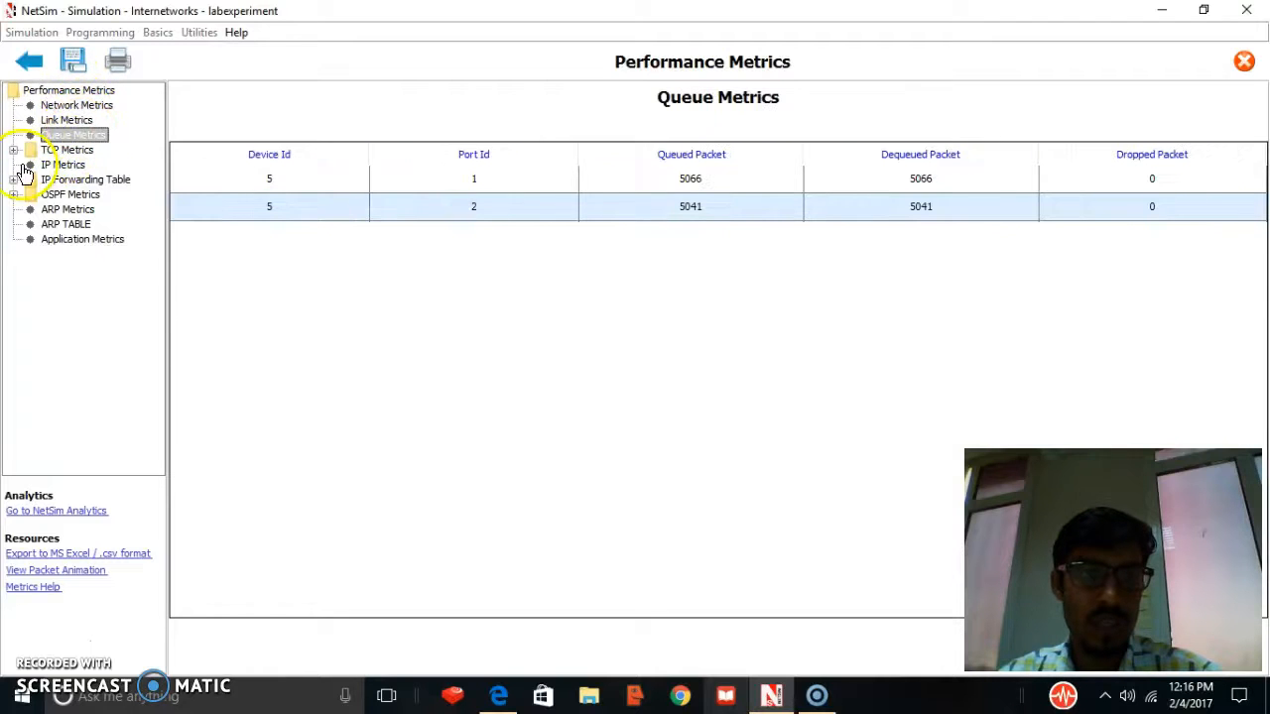
click(64, 165)
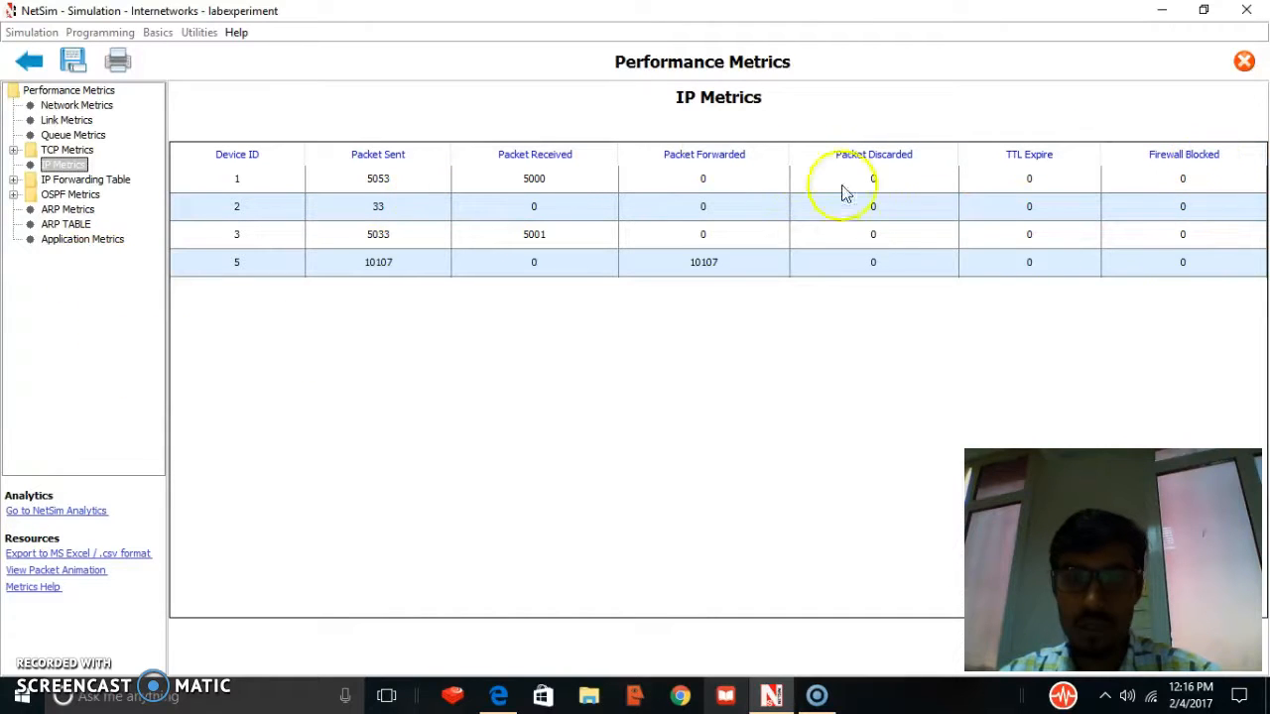
Step: Examine the IP forwarding tables of Node A, Node B, Node C and Router E
click(13, 180)
click(60, 196)
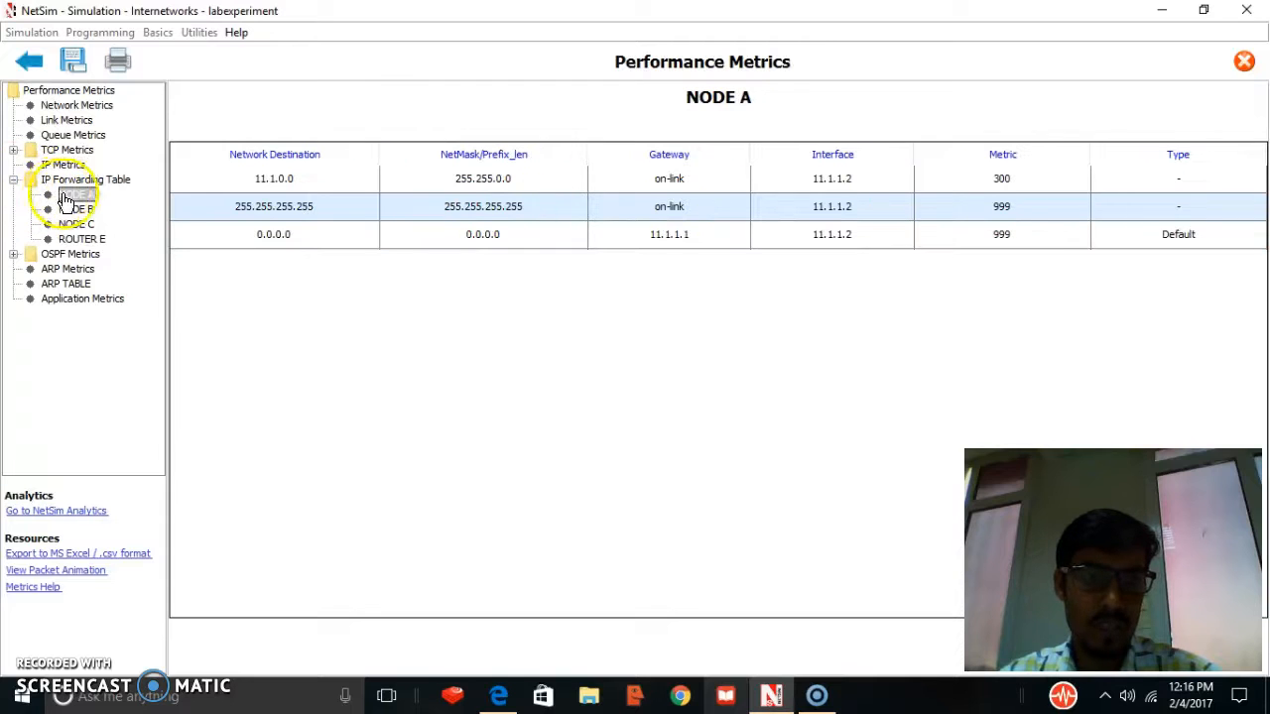
click(302, 182)
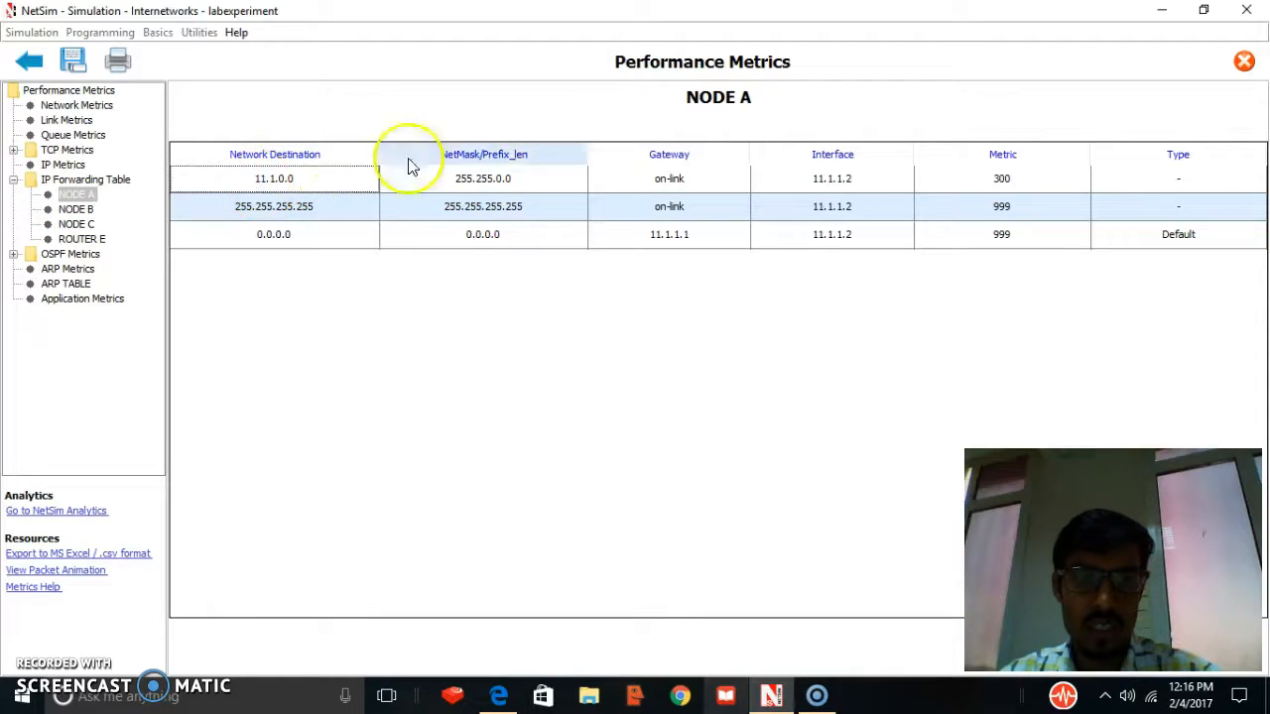
click(521, 179)
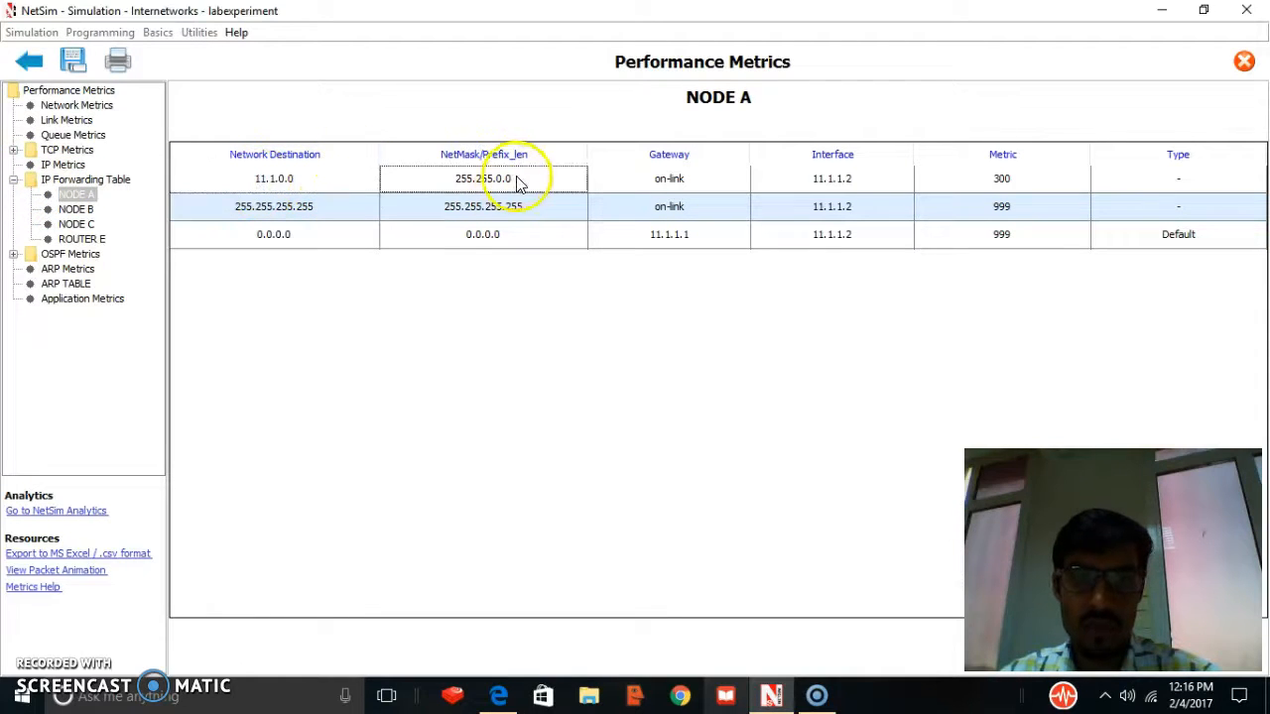
click(685, 180)
click(886, 175)
click(1139, 178)
click(69, 209)
click(72, 225)
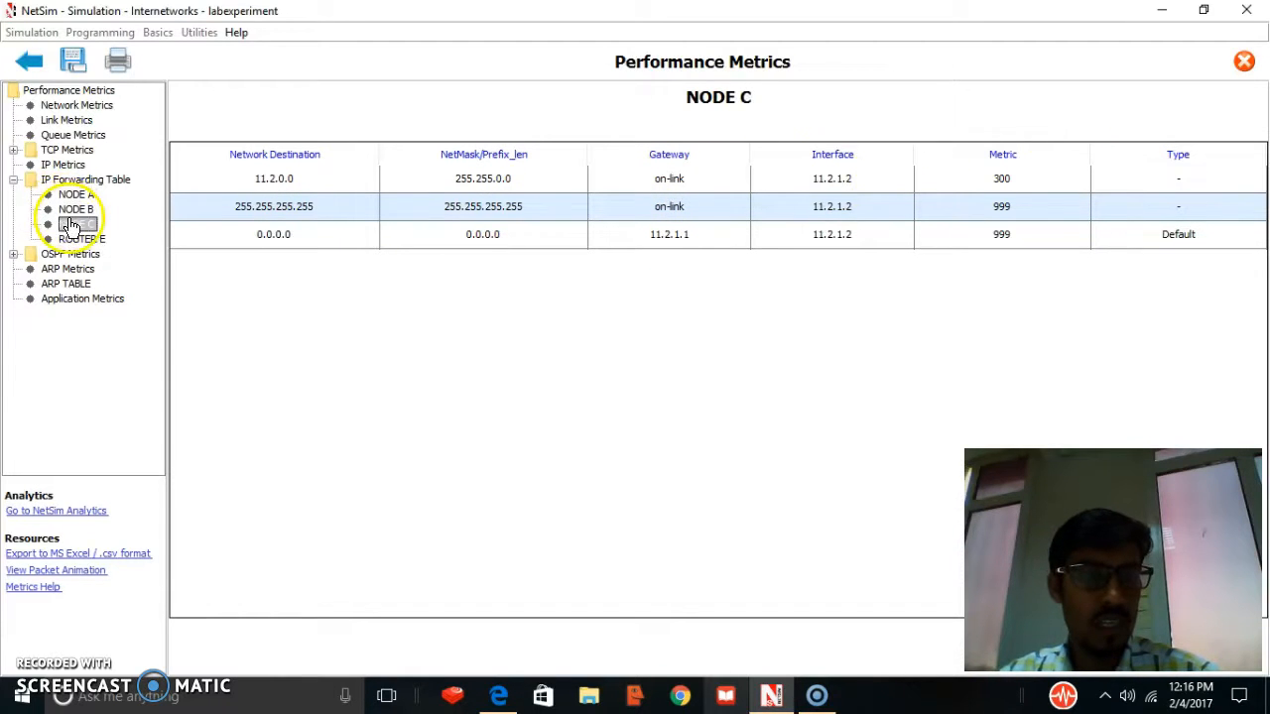
click(81, 239)
Step: Examine Router E's link state database and routing table in the OSPF metrics
click(40, 254)
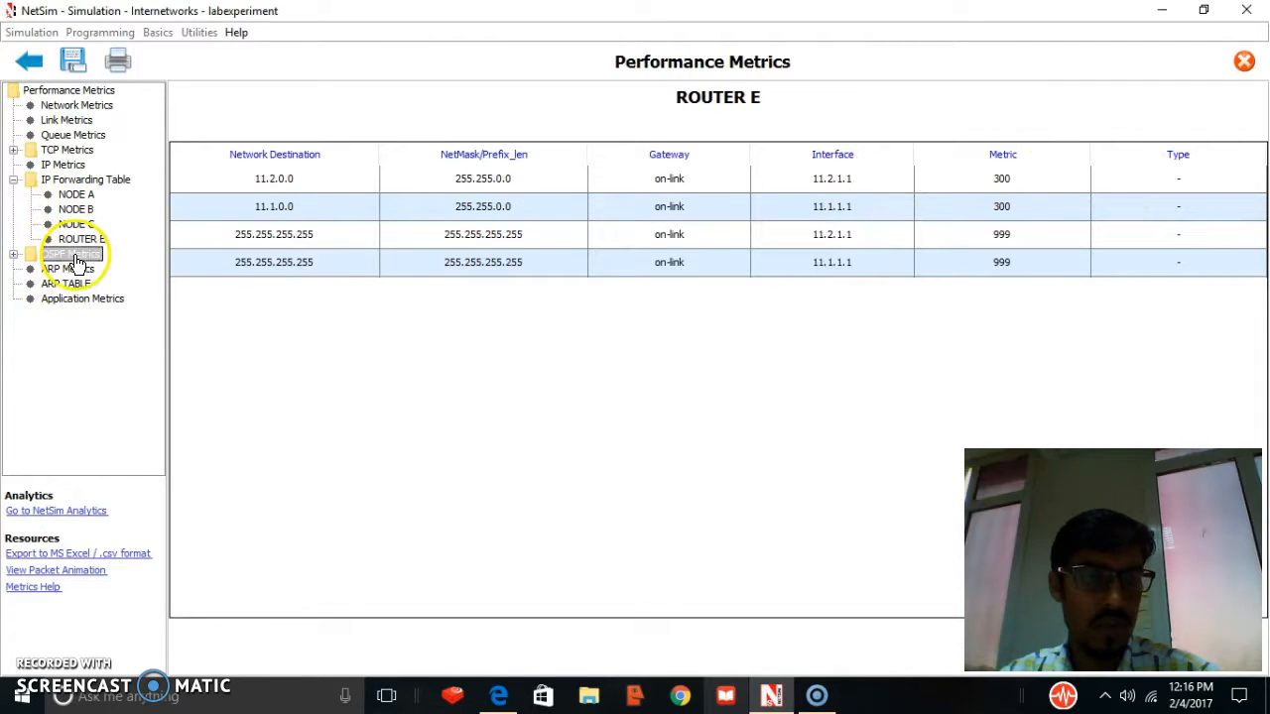
click(13, 255)
click(71, 269)
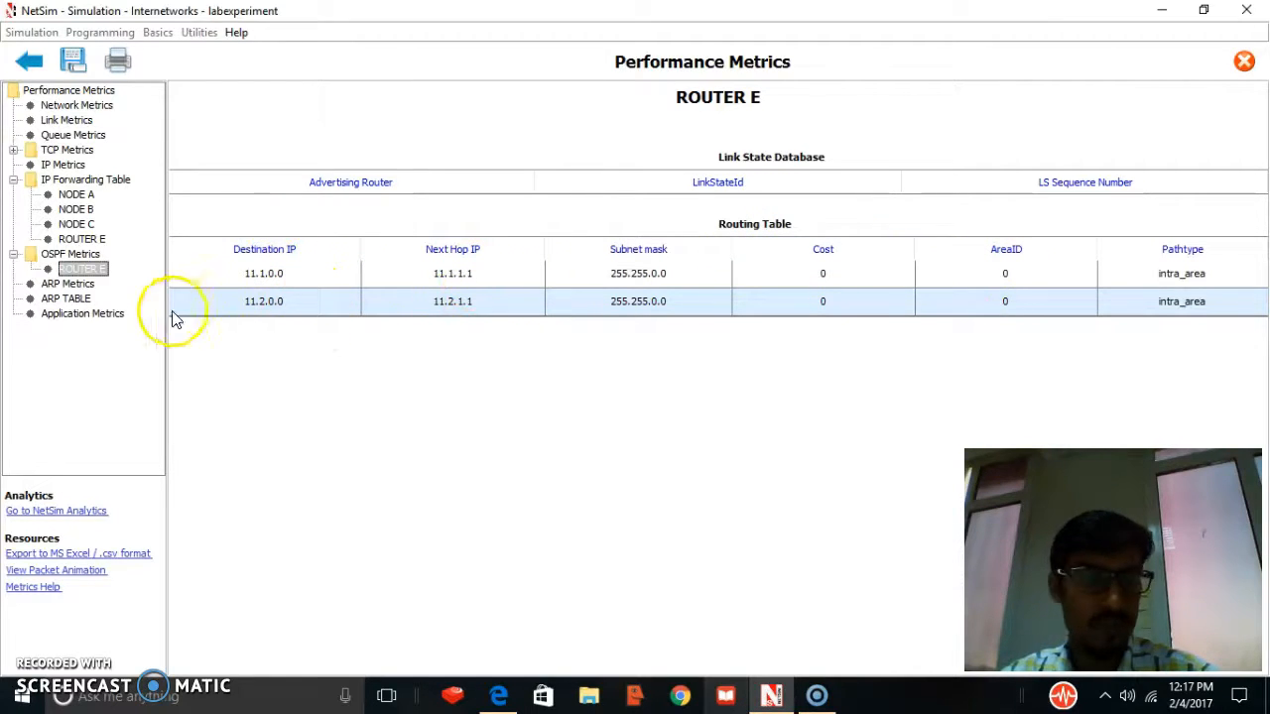
Step: Examine the ARP metrics, the ARP table of all devices and the application metrics
click(71, 285)
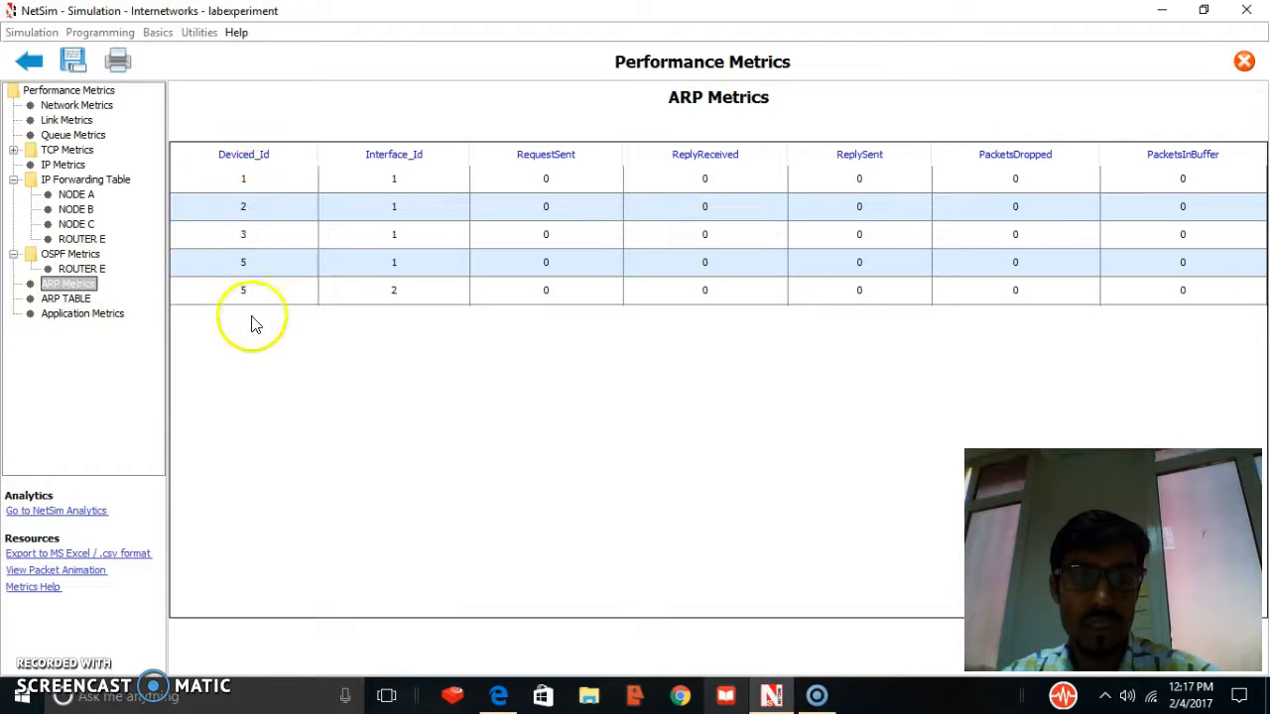
click(68, 300)
scroll(567, 241, down, 2)
scroll(569, 269, up, 2)
scroll(868, 300, down, 2)
scroll(869, 300, up, 2)
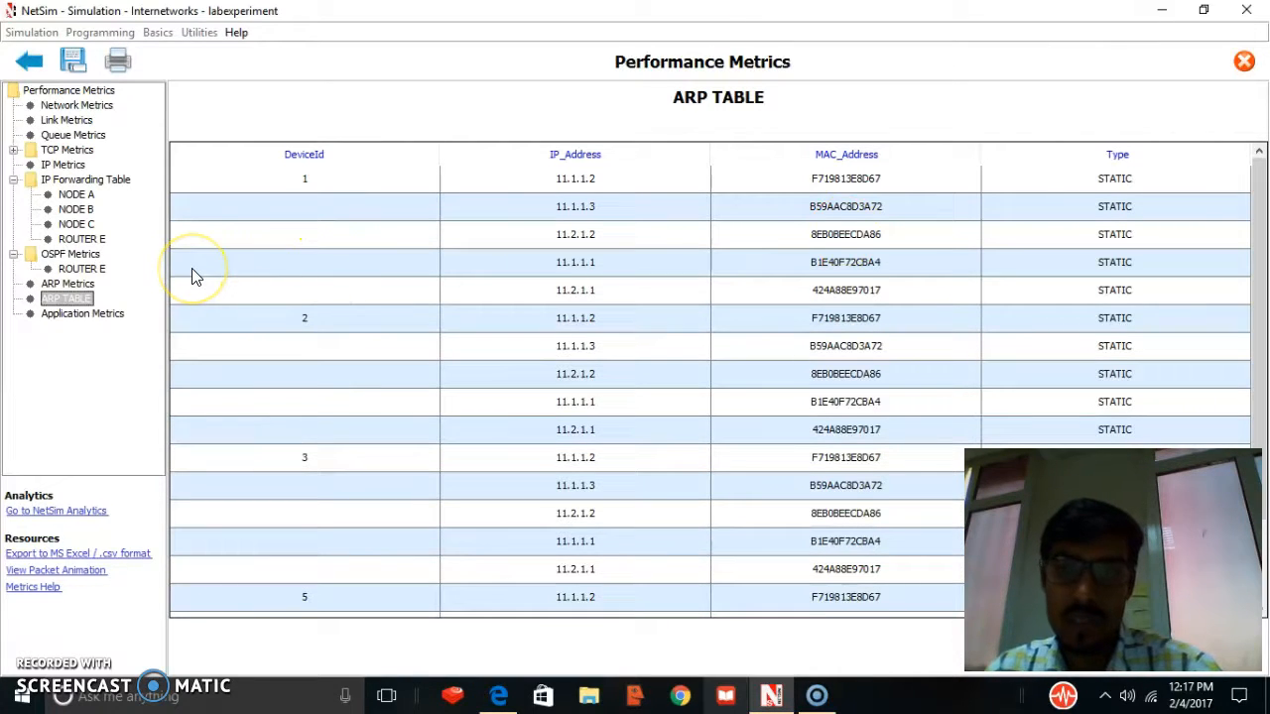
click(91, 315)
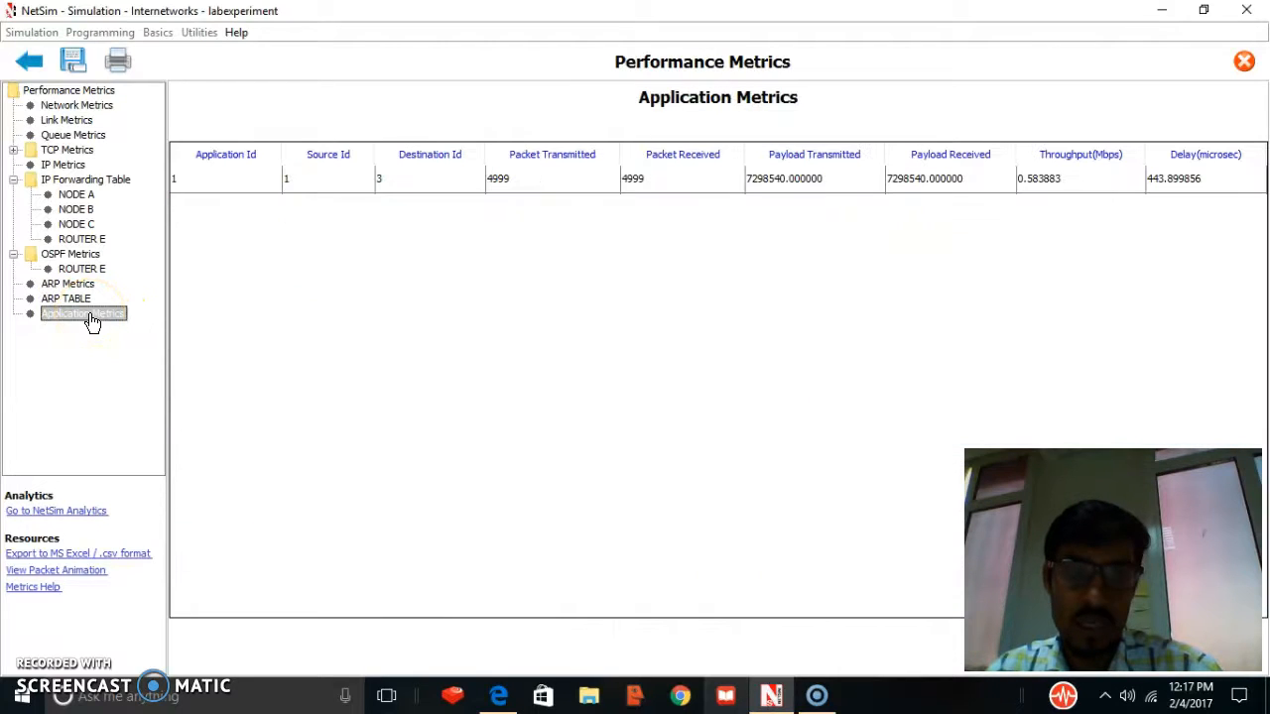